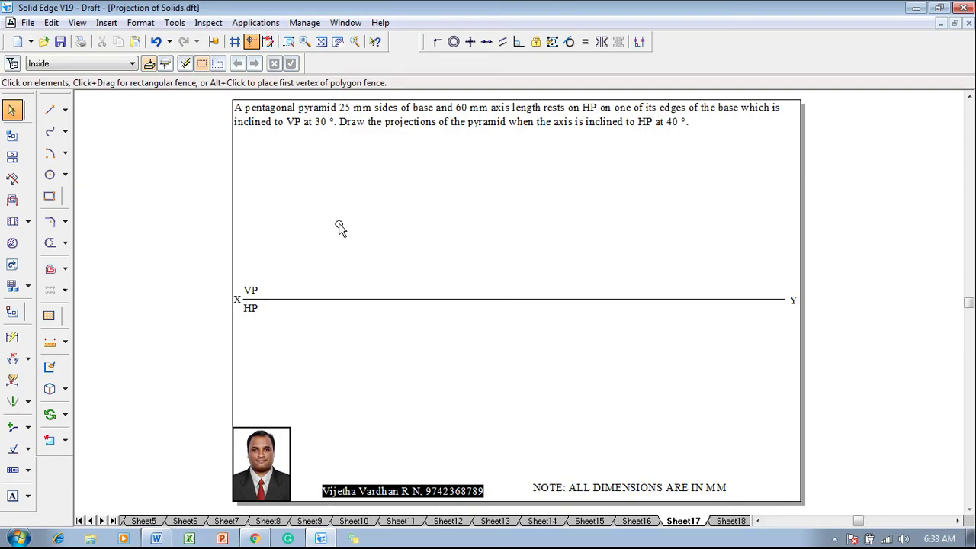
Step: Set the width for new lines to 0.50 mm
left_click(49, 110)
left_click(135, 64)
left_click(138, 82)
left_click(135, 64)
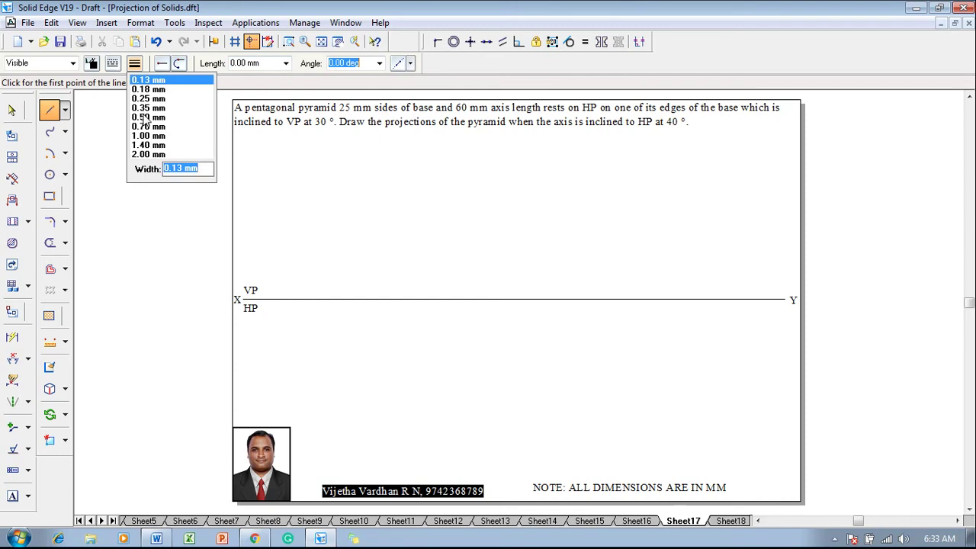
left_click(143, 116)
left_click(112, 62)
left_click(179, 158)
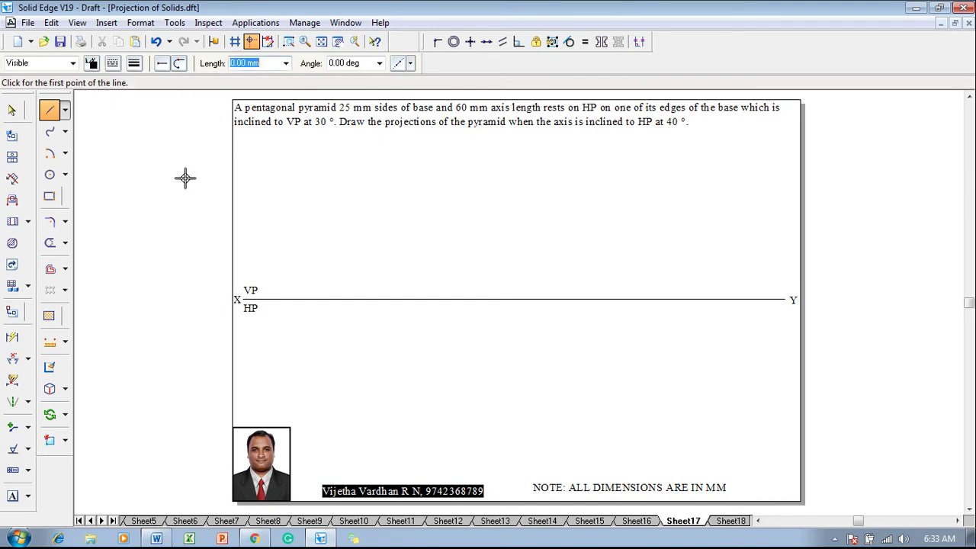
key("Escape")
Step: Run the nSidePolygon macro from the bin folder
left_click(255, 22)
mouse_move(320, 76)
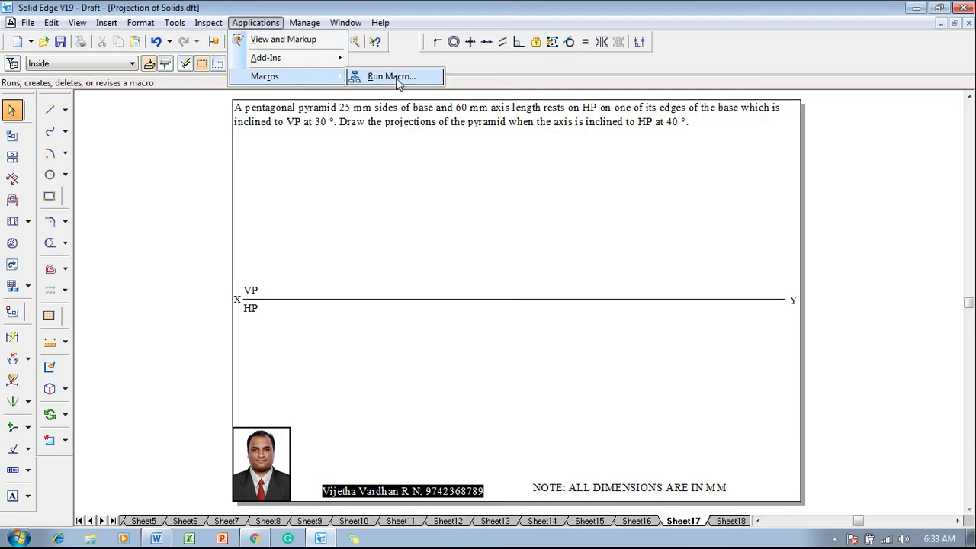
left_click(392, 77)
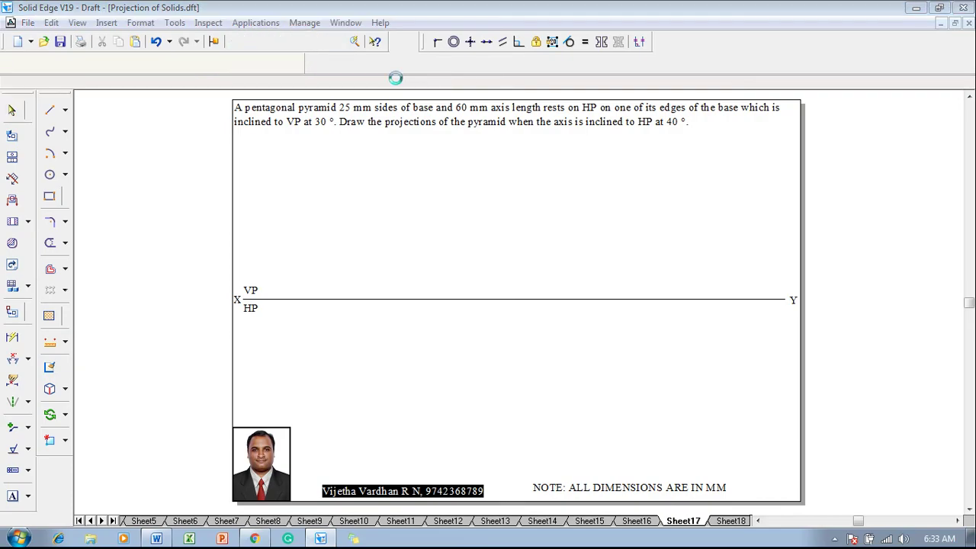
left_click(424, 257)
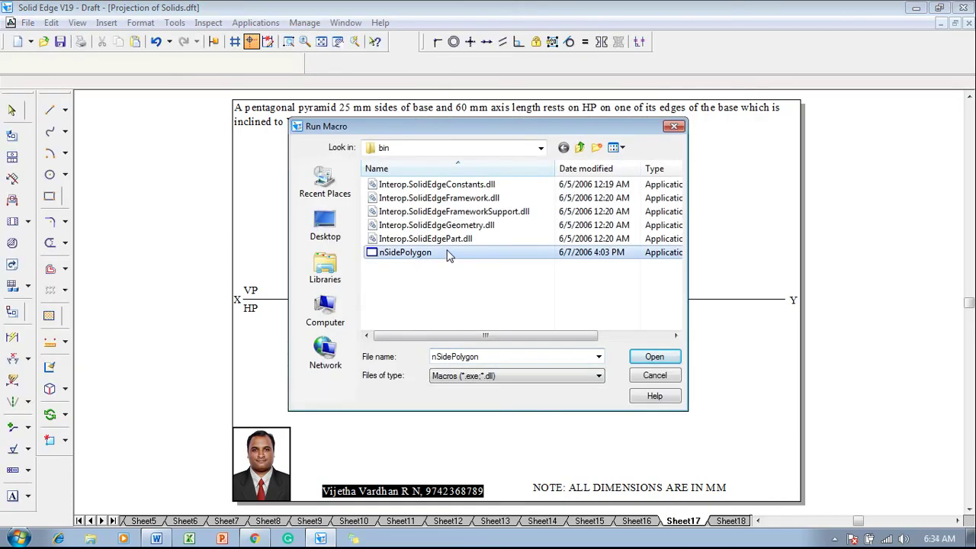
left_click(541, 149)
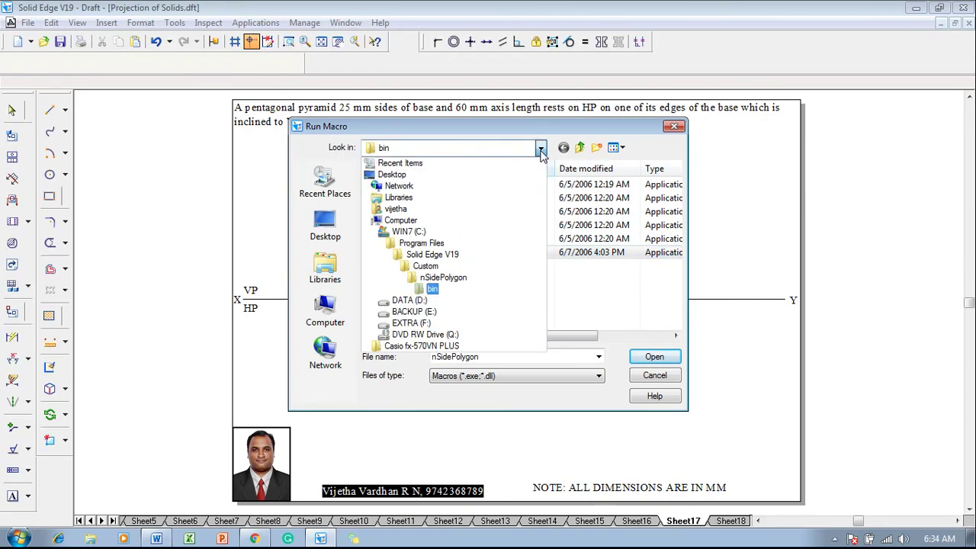
left_click(546, 174)
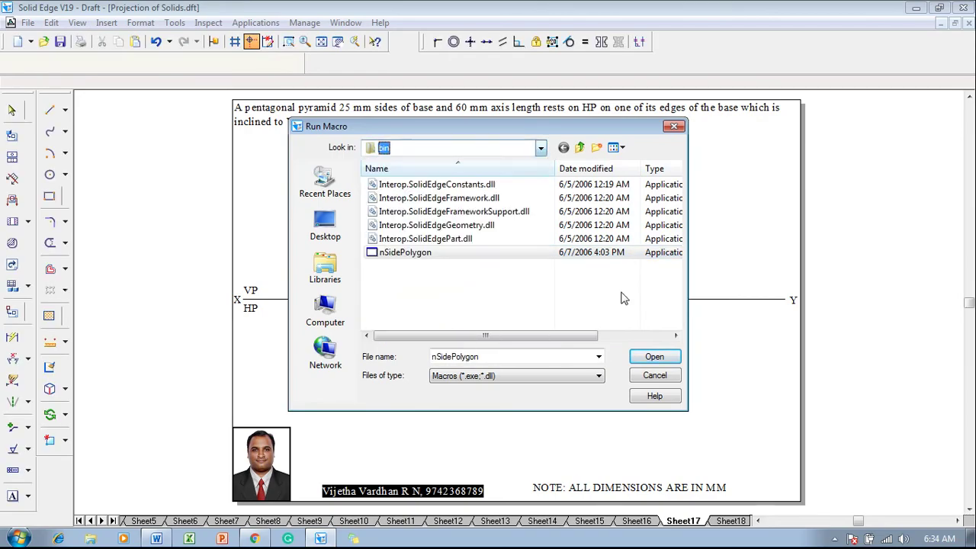
left_click(449, 253)
left_click(644, 357)
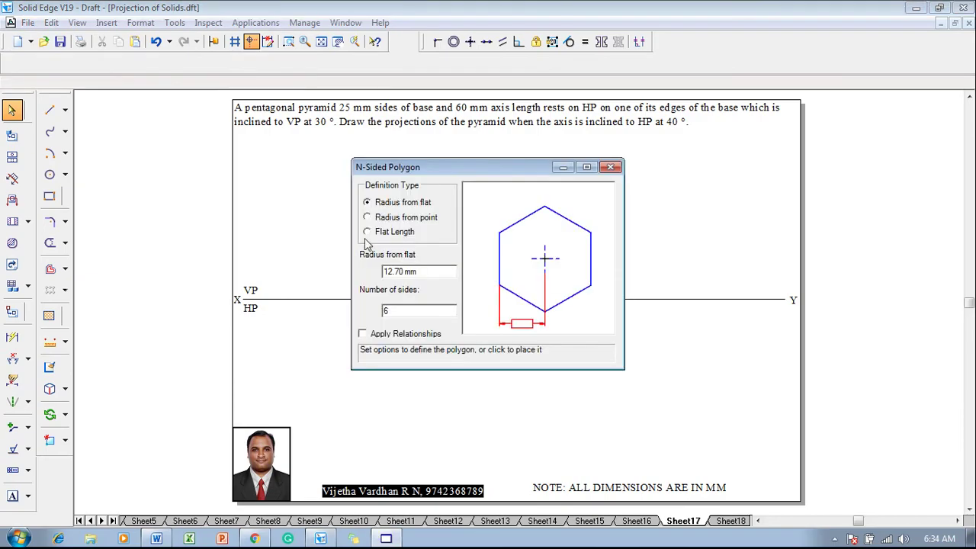
Step: Place a 5-sided polygon with a 25 mm flat length and relationships applied, above the XY line near its Y end
left_click(367, 233)
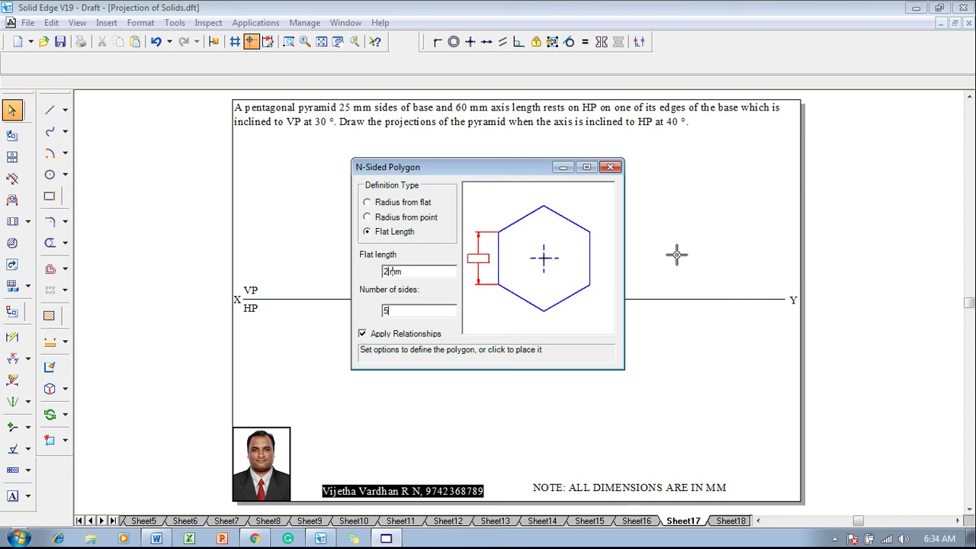
left_click(699, 221)
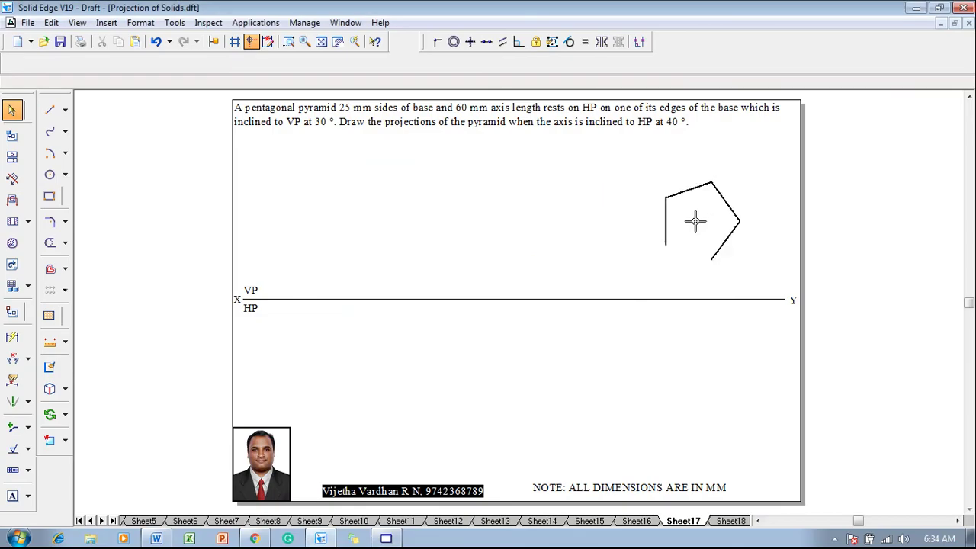
left_click(724, 272)
key("Escape")
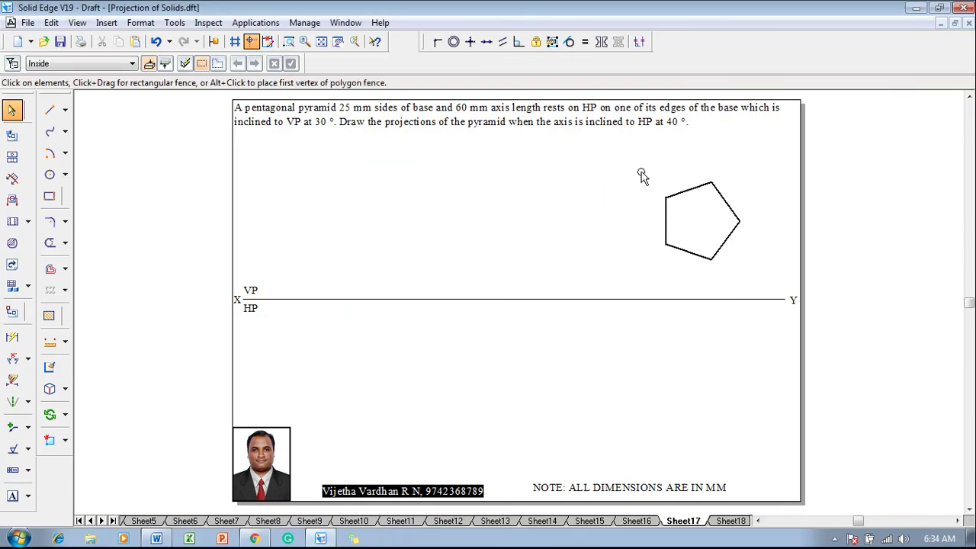
Step: Rotate the pentagon about its rightmost corner until its right side is vertical, and move it below the XY line near the X end
left_click_drag(643, 168, 755, 278)
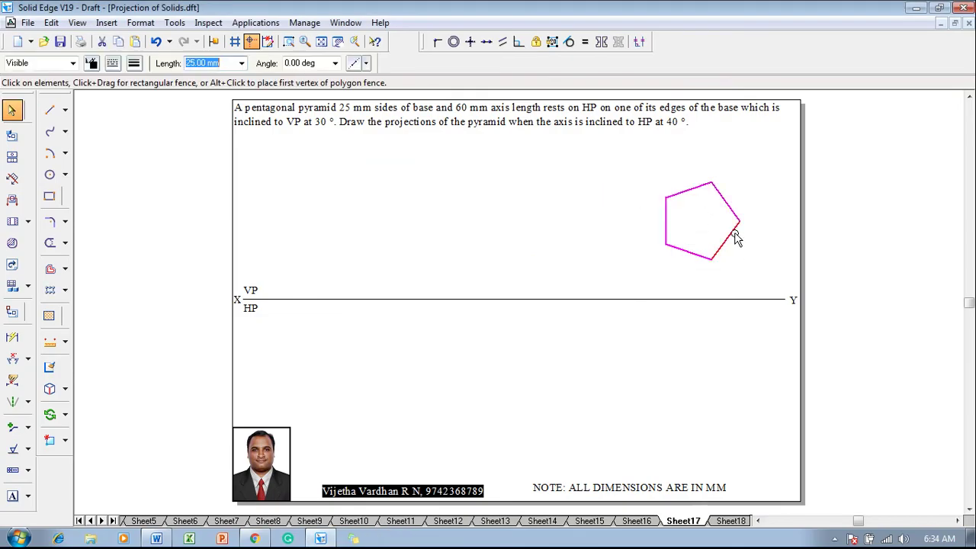
left_click(49, 414)
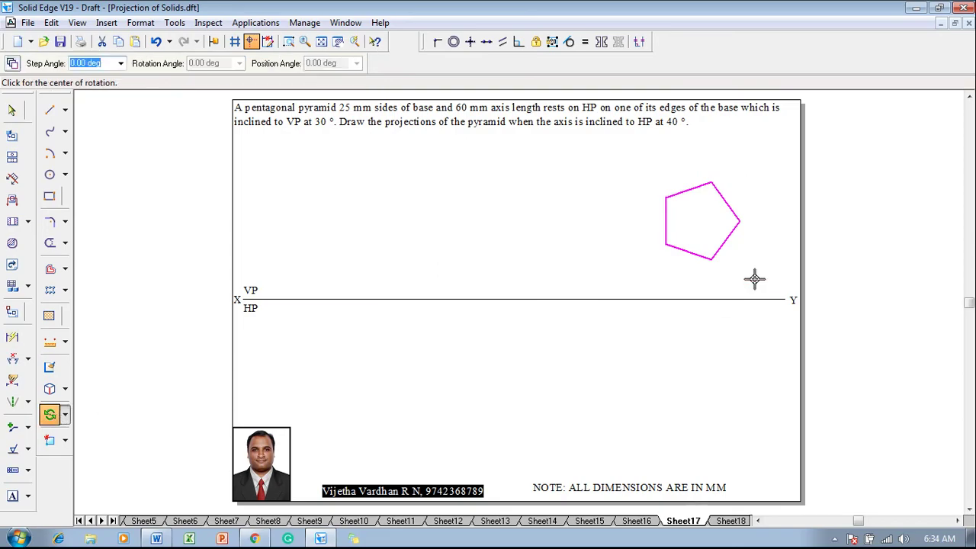
left_click(739, 221)
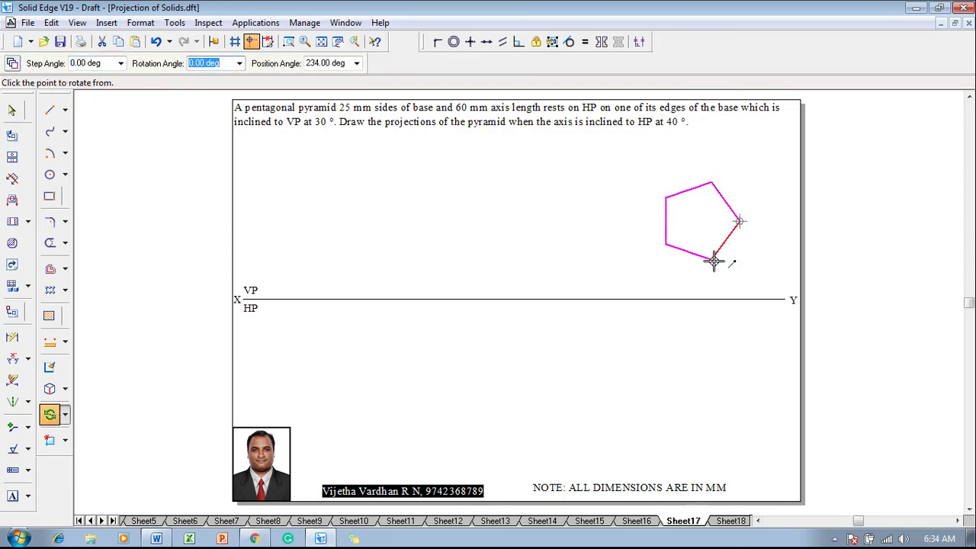
left_click(712, 262)
left_click(741, 270)
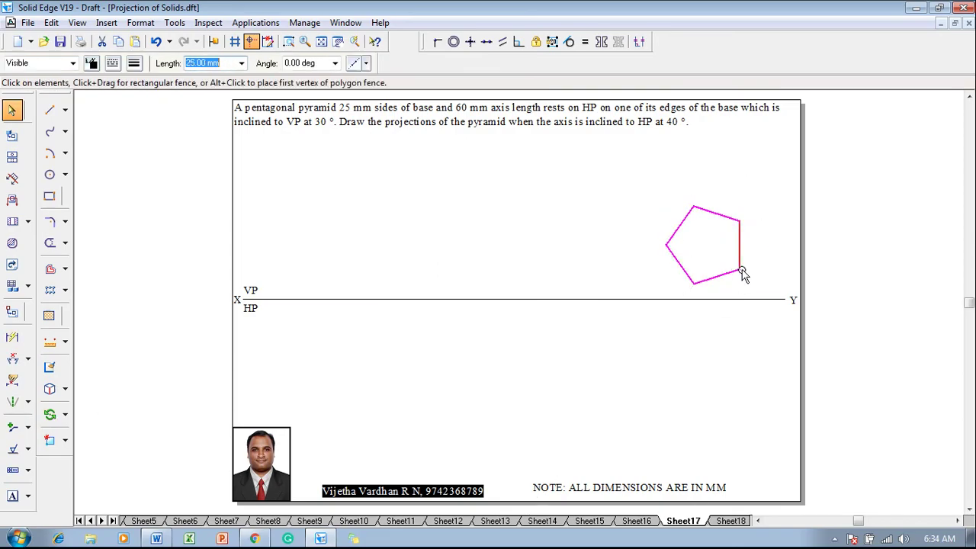
left_click_drag(730, 279, 358, 406)
left_click(385, 340)
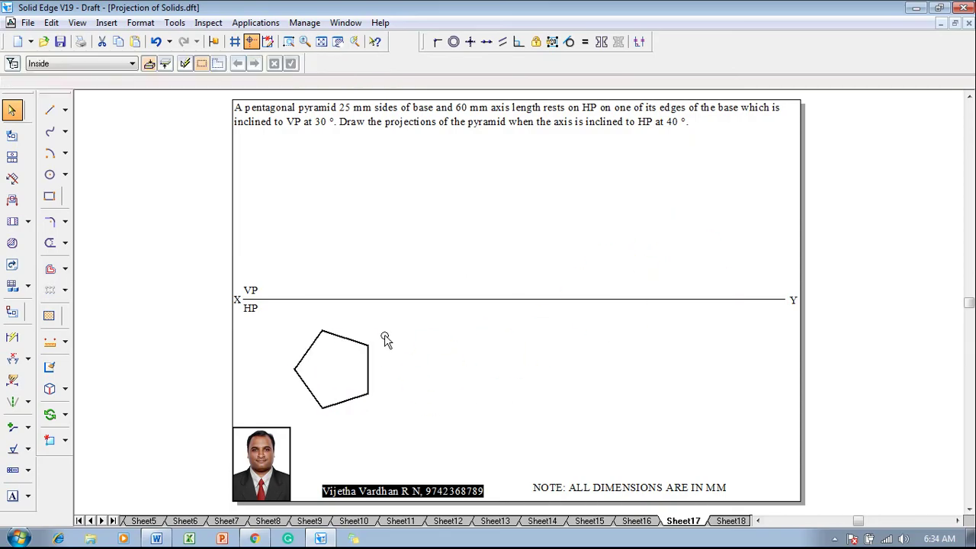
Step: Turn on the Midpoint relationship in the IntelliSketch settings
left_click(177, 23)
left_click(208, 208)
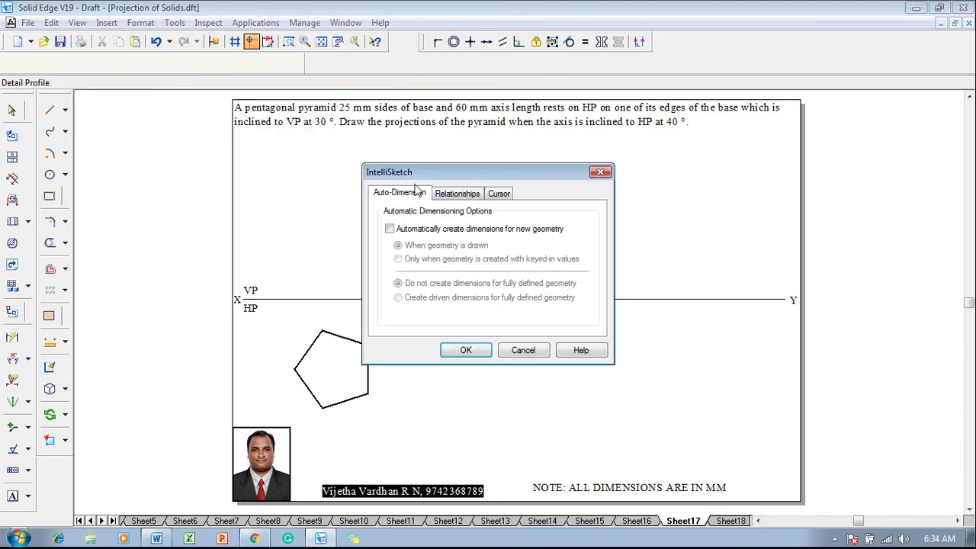
left_click(466, 195)
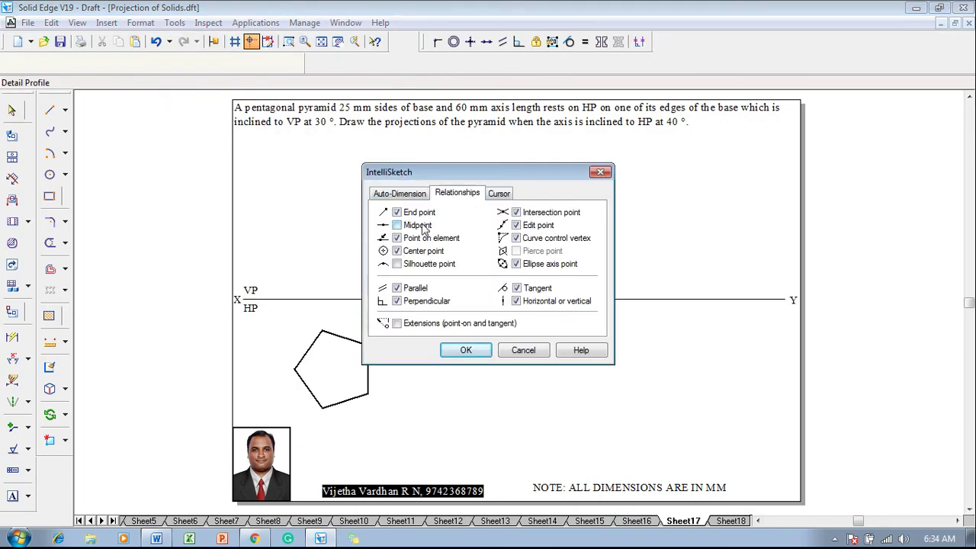
left_click(464, 352)
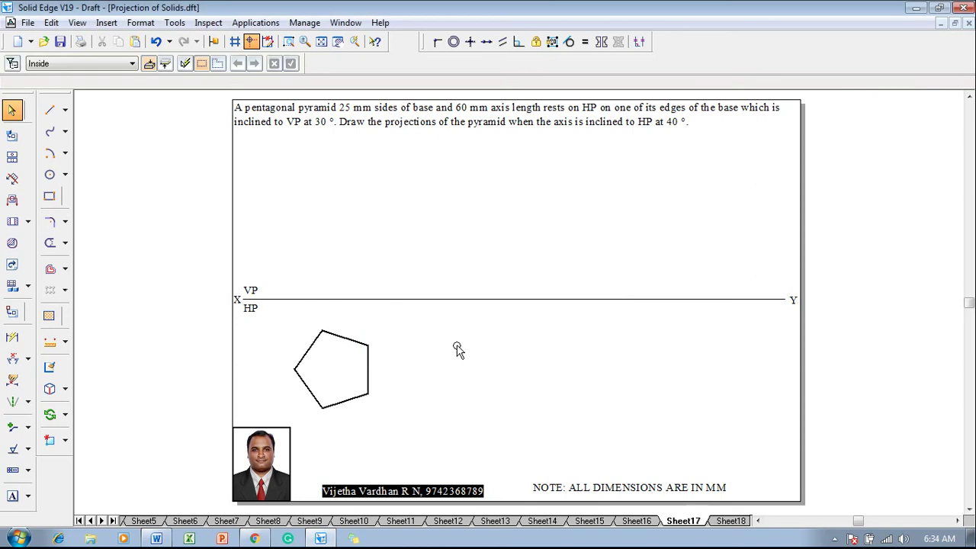
Step: Draw two 0.13 mm lines locating the pentagon's centre, from its leftmost and lowest corners to the midpoints of their opposite sides
left_click(49, 111)
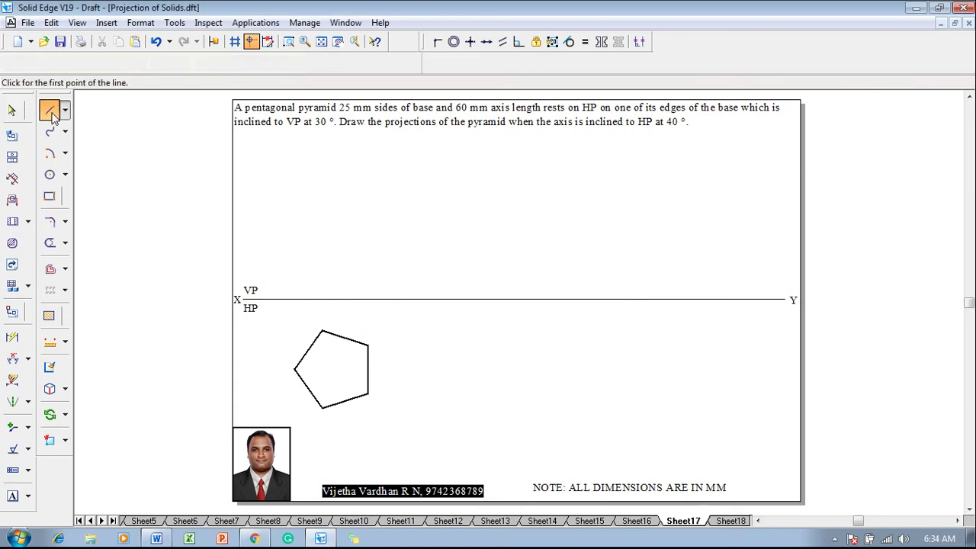
left_click(135, 64)
left_click(140, 80)
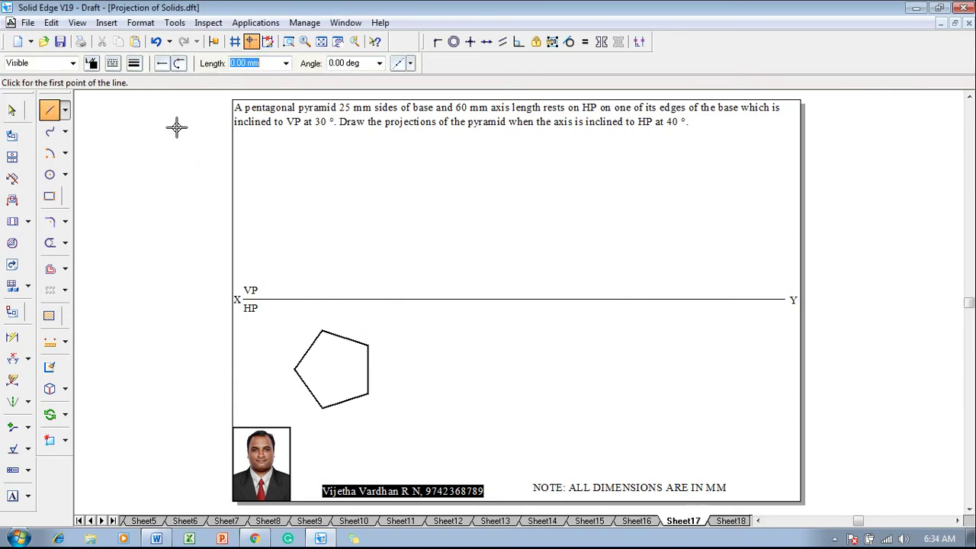
left_click(295, 370)
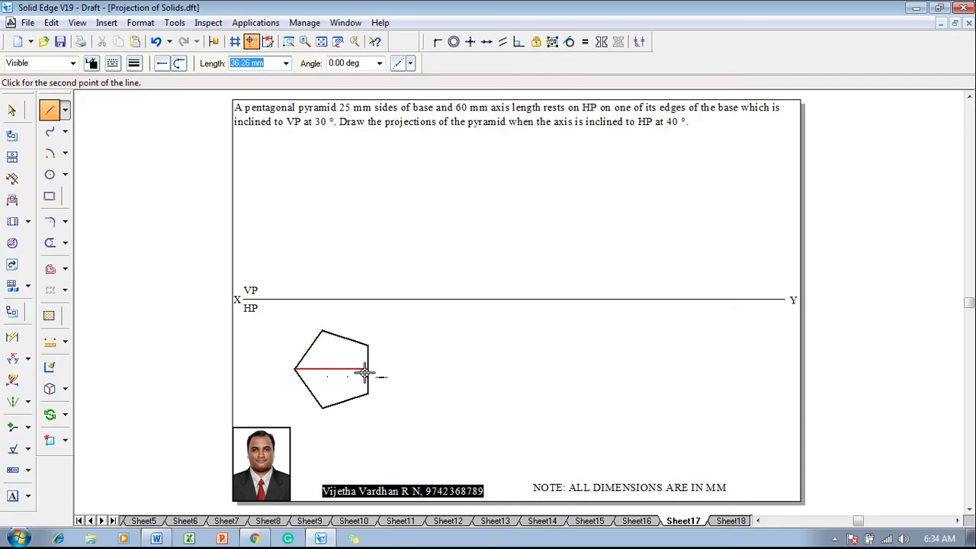
left_click(369, 370)
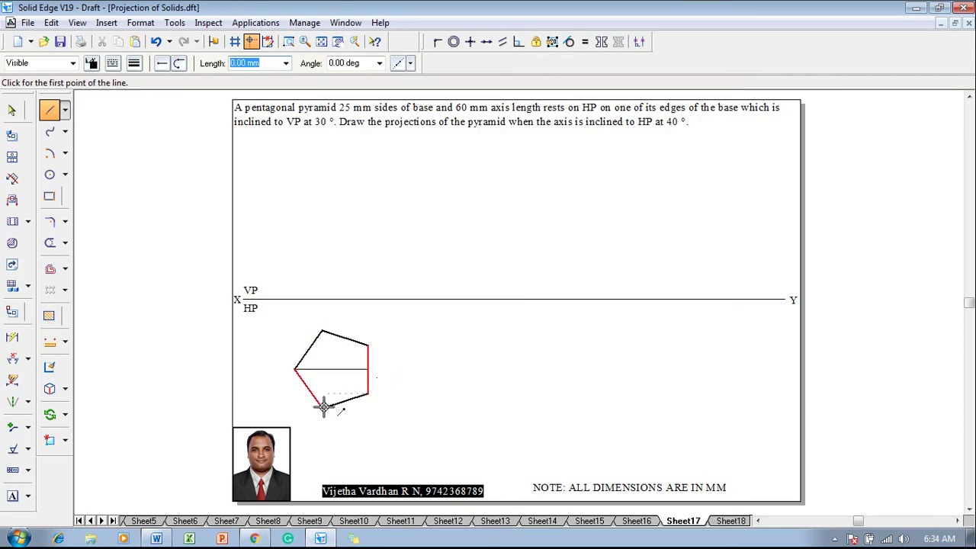
left_click(323, 407)
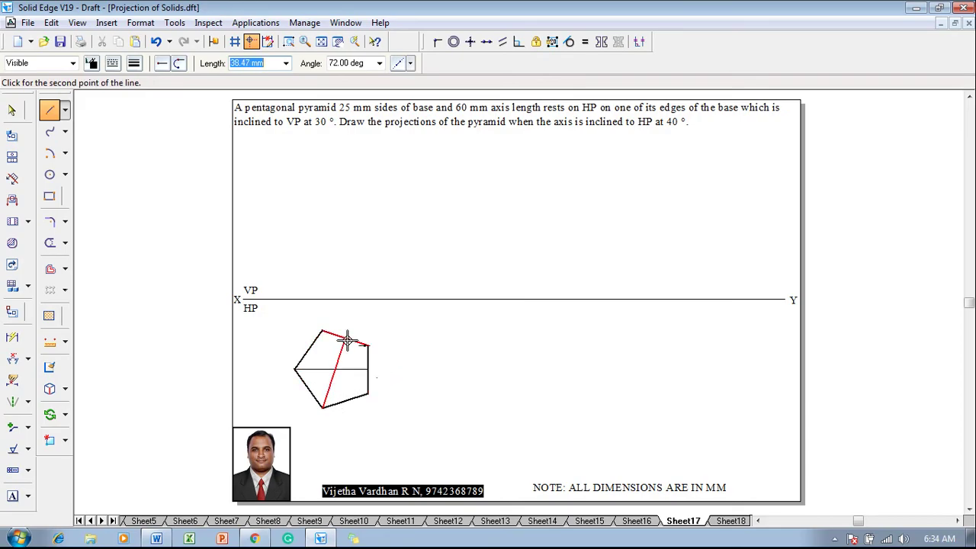
left_click(379, 340)
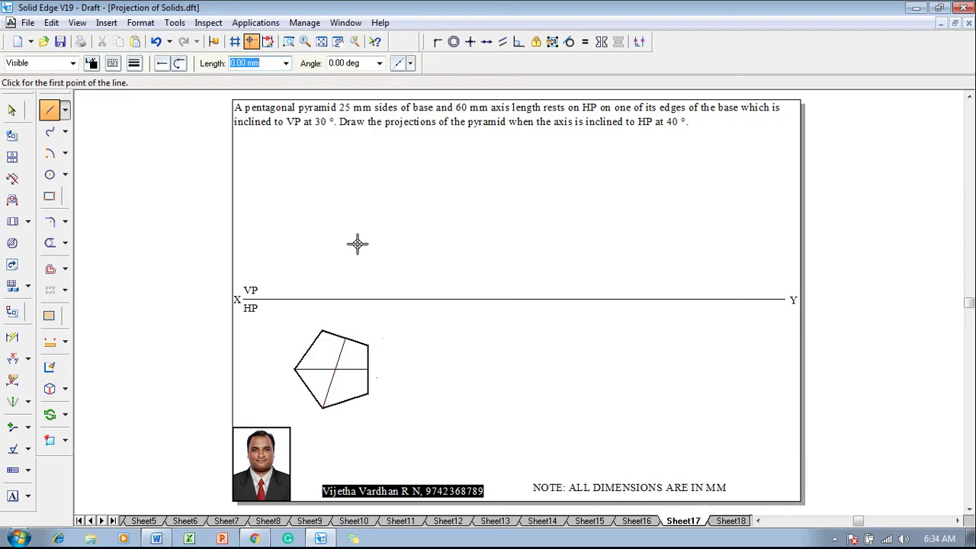
Step: Turn off the Midpoint relationship in the IntelliSketch settings
left_click(174, 22)
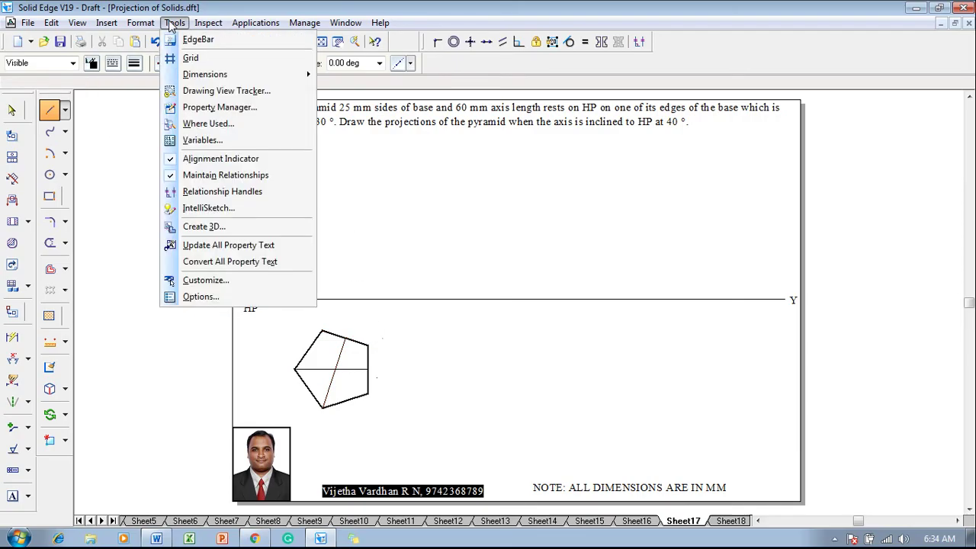
left_click(208, 208)
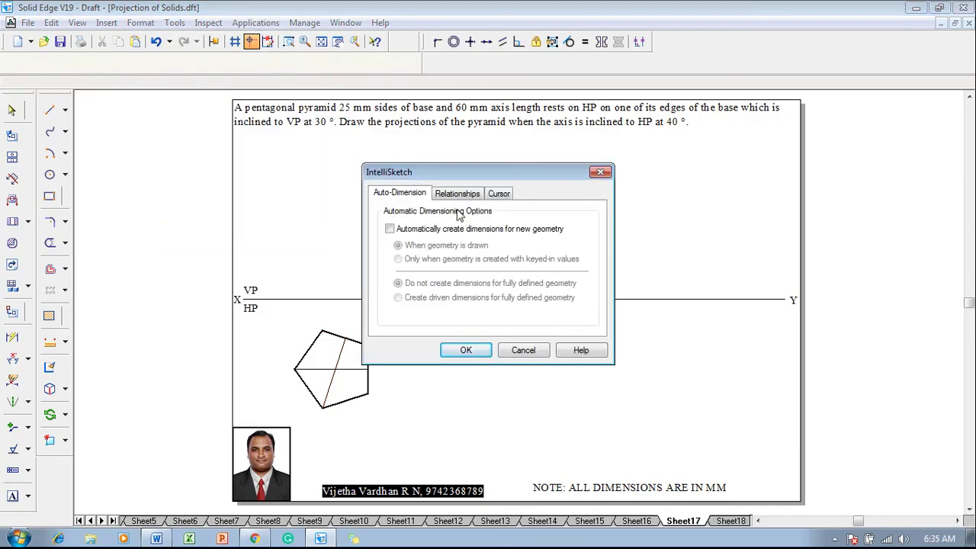
left_click(456, 194)
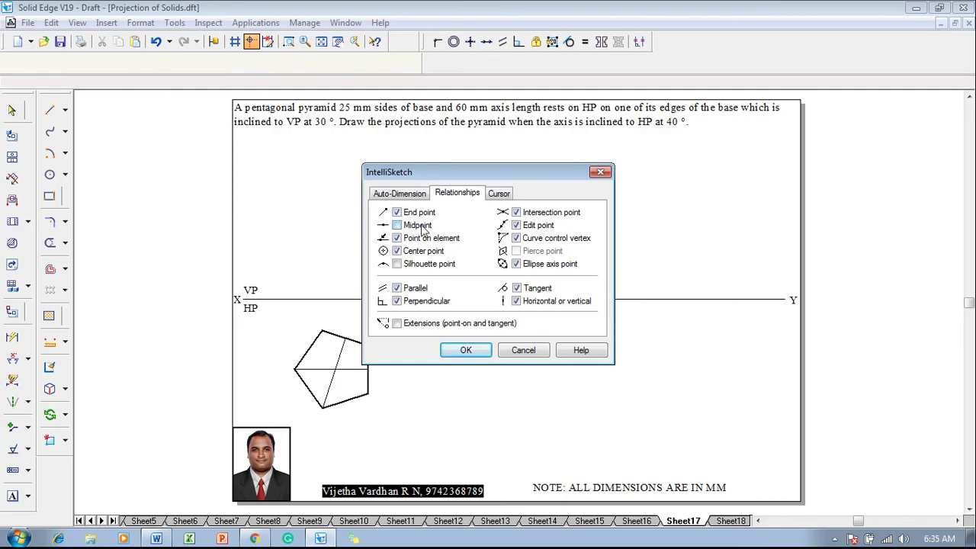
left_click(466, 351)
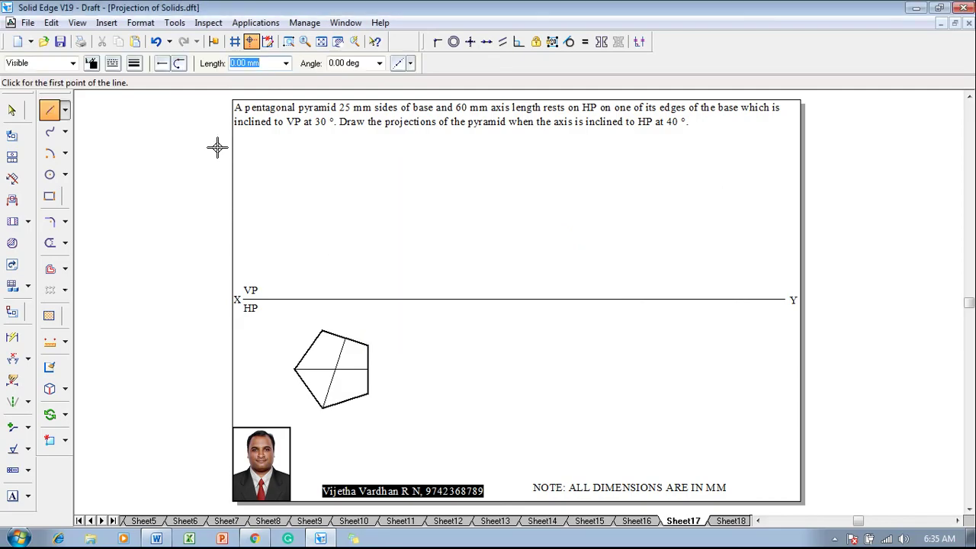
Step: Draw five 0.50 mm slant-edge lines from the pentagon's centre to each of its corners
left_click(134, 63)
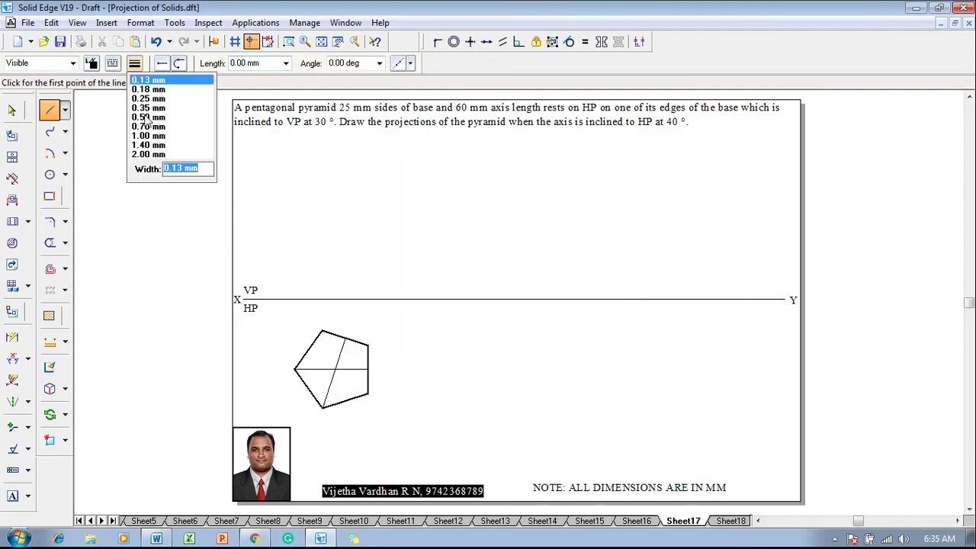
left_click(147, 117)
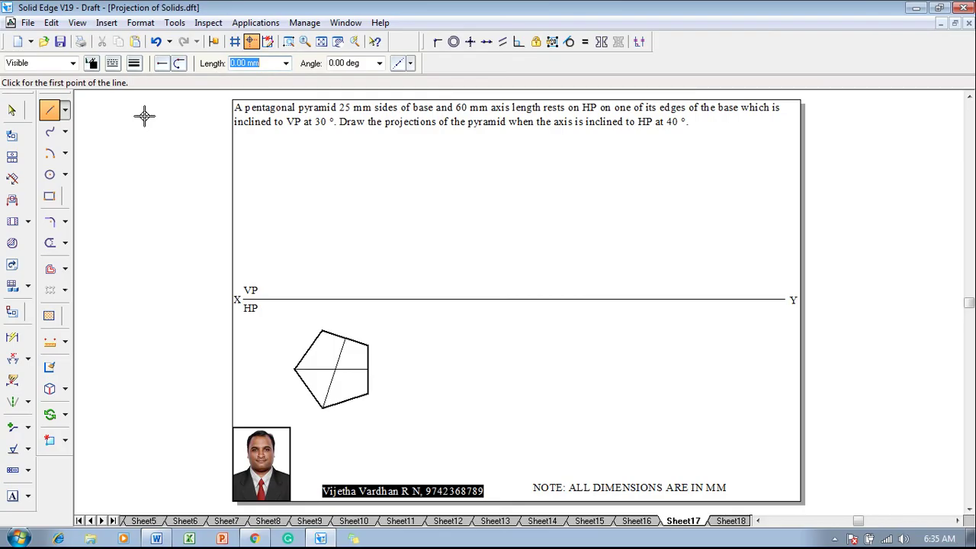
left_click(333, 370)
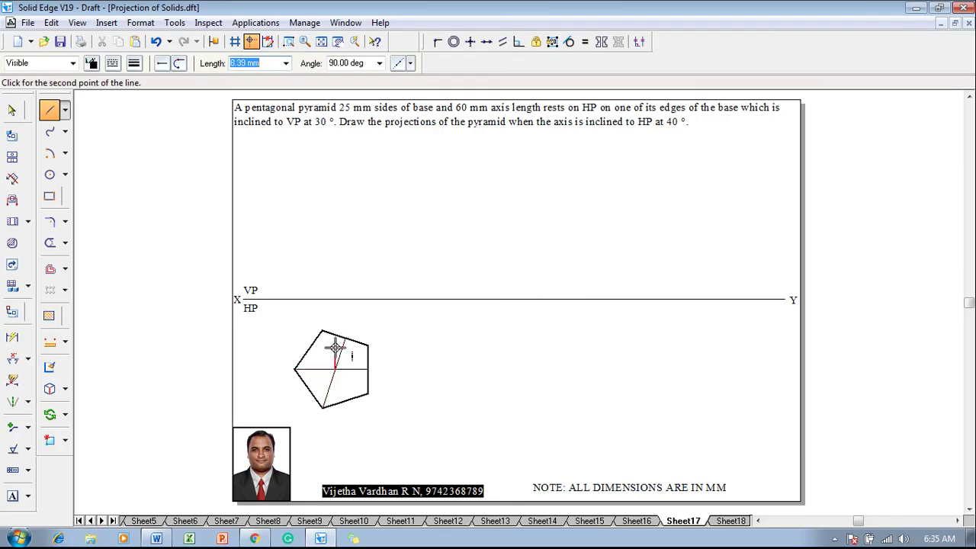
left_click(328, 337)
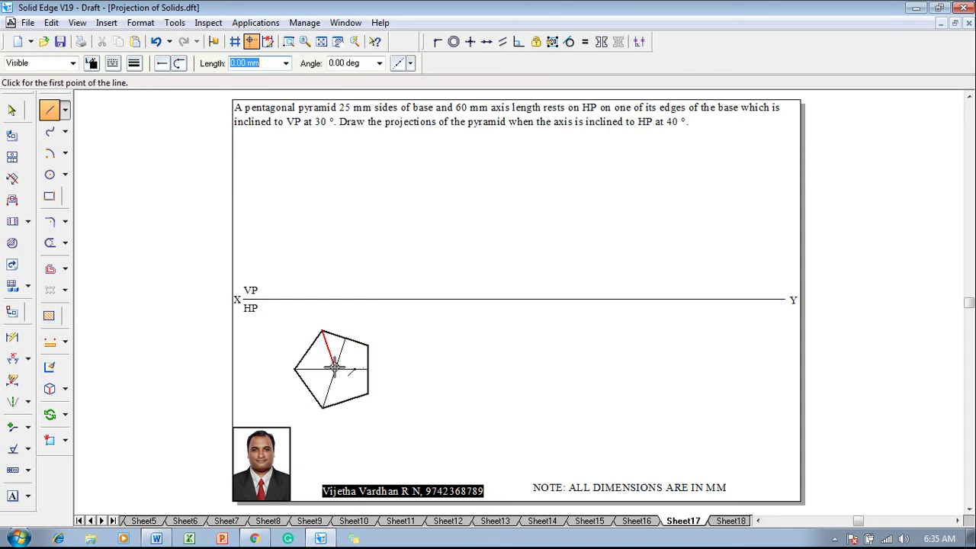
left_click(333, 369)
left_click(295, 369)
left_click(333, 369)
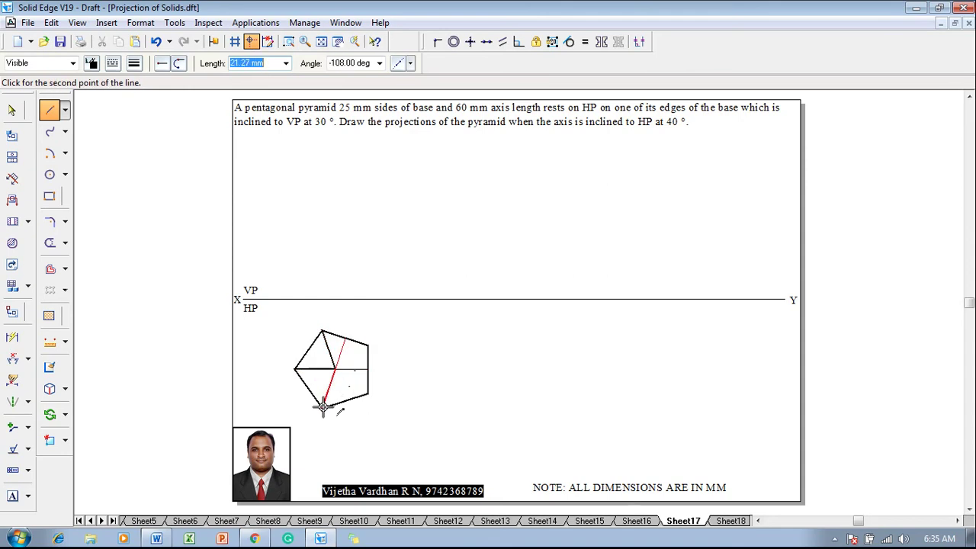
left_click(324, 407)
left_click(333, 369)
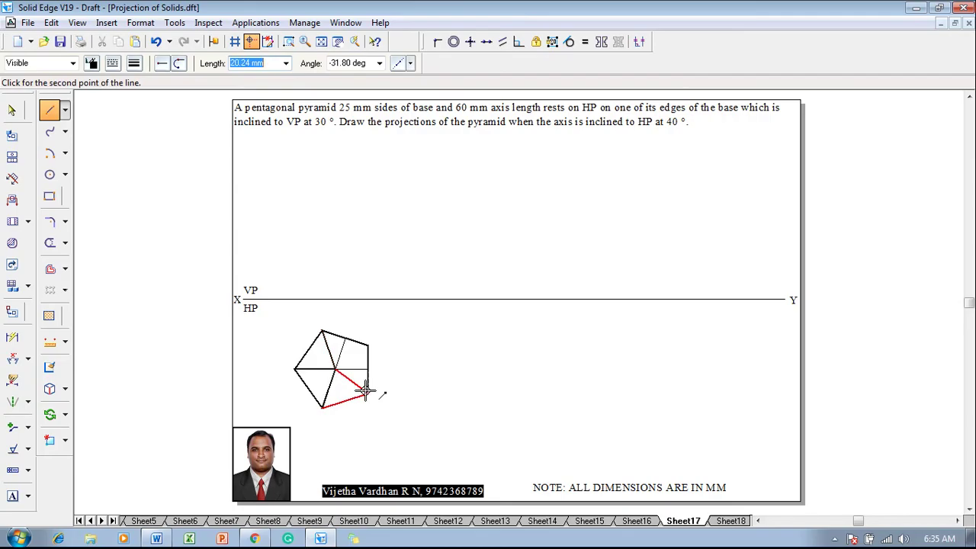
left_click(368, 392)
left_click(333, 371)
left_click(369, 345)
right_click(485, 404)
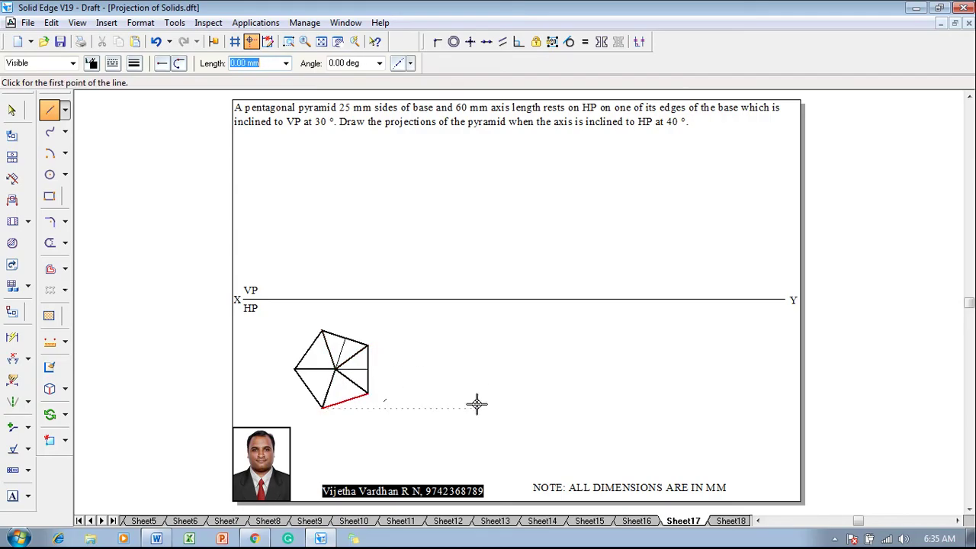
Step: Draw a thin continuous vertical projector from the pentagon's leftmost corner up to the XY line
key("Tab")
key("shift+Tab")
left_click(134, 63)
left_click(122, 72)
left_click(116, 66)
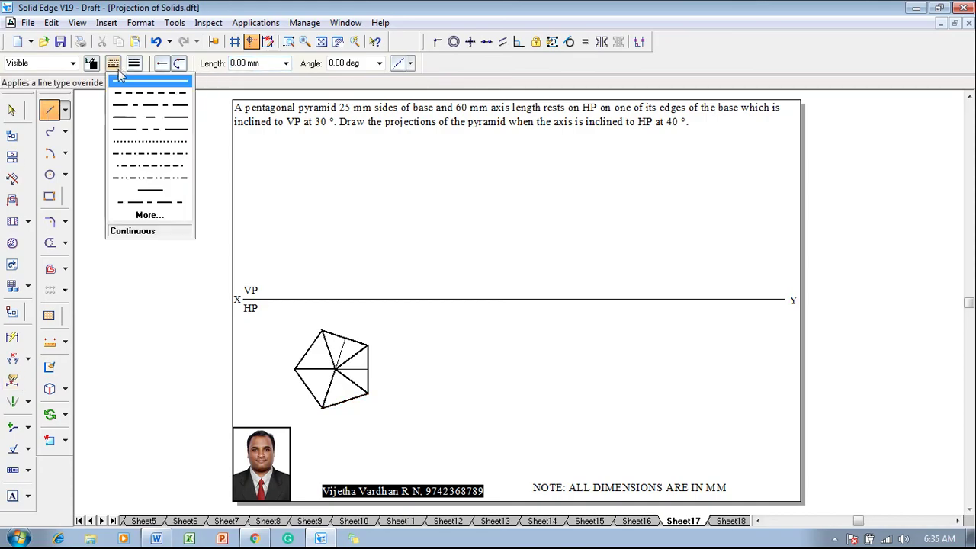
left_click(123, 80)
left_click(295, 369)
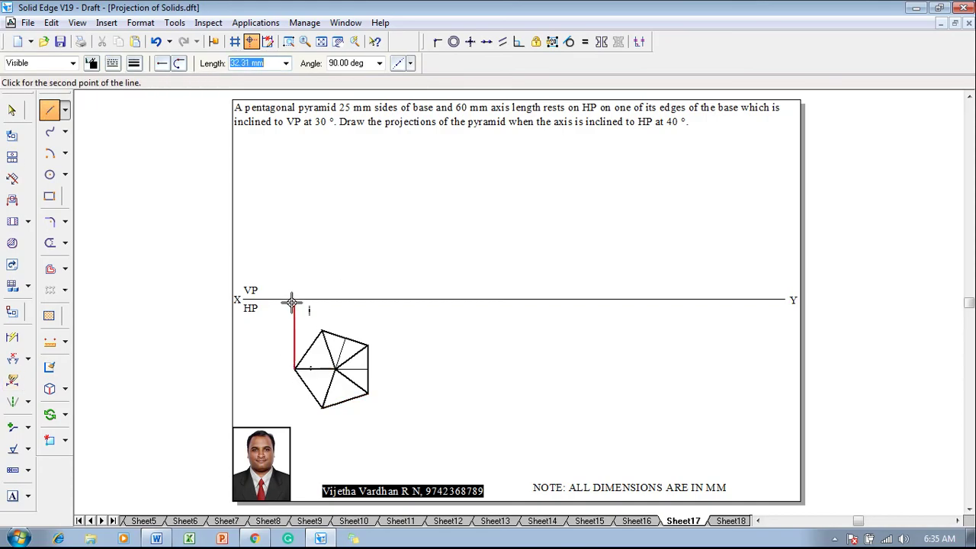
left_click(293, 299)
right_click(316, 310)
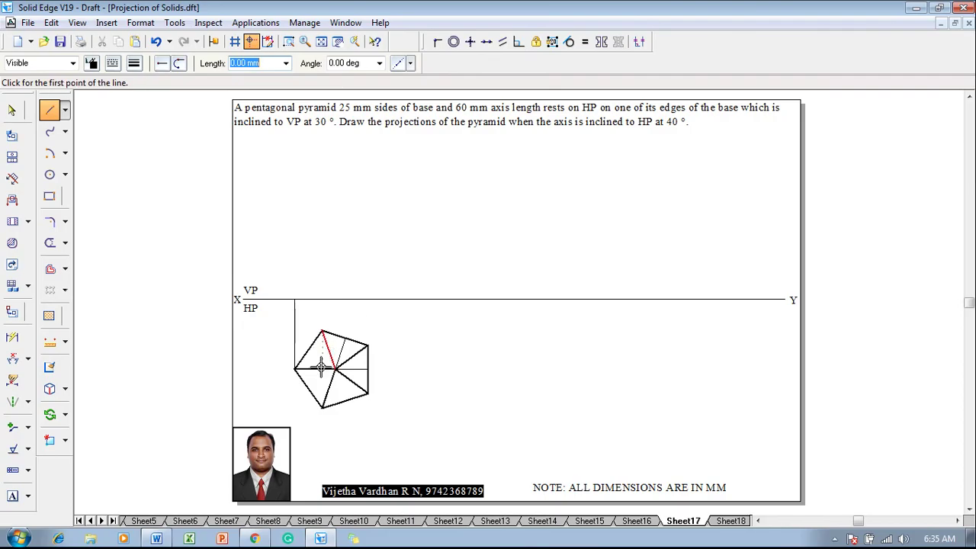
Step: Draw thin vertical projectors up to the XY line from the pentagon's lowest corner, its centre and its upper-right corner
left_click(323, 407)
left_click(323, 299)
right_click(351, 315)
left_click(336, 369)
right_click(336, 368)
left_click(335, 368)
left_click(336, 300)
right_click(363, 318)
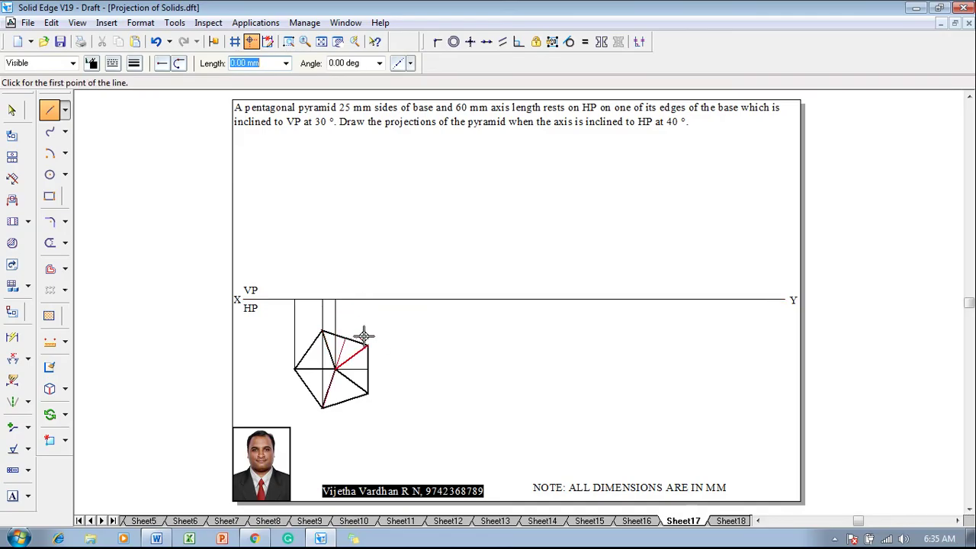
left_click(368, 346)
left_click(368, 299)
right_click(353, 273)
Step: Draw the vertical axis upward from the centre's projector on XY, 60 mm long, and give it a chain line type
left_click(336, 300)
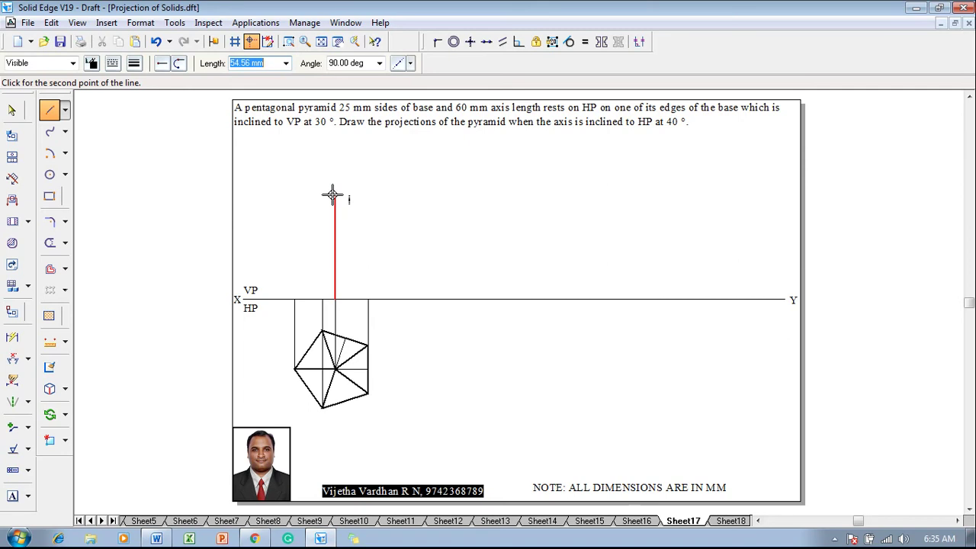
left_click(333, 196)
right_click(408, 221)
key("Escape")
left_click(336, 227)
type("60")
key("Tab")
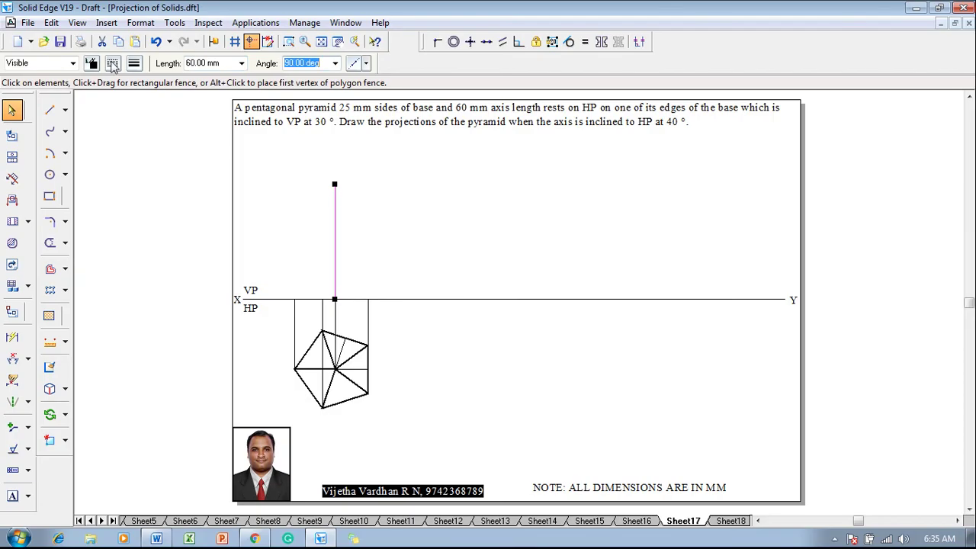
left_click(113, 62)
left_click(127, 110)
Step: Draw the pyramid's front view with 0.50 mm lines: the base along XY, both outer slant edges and the inner edge to the apex
left_click(50, 109)
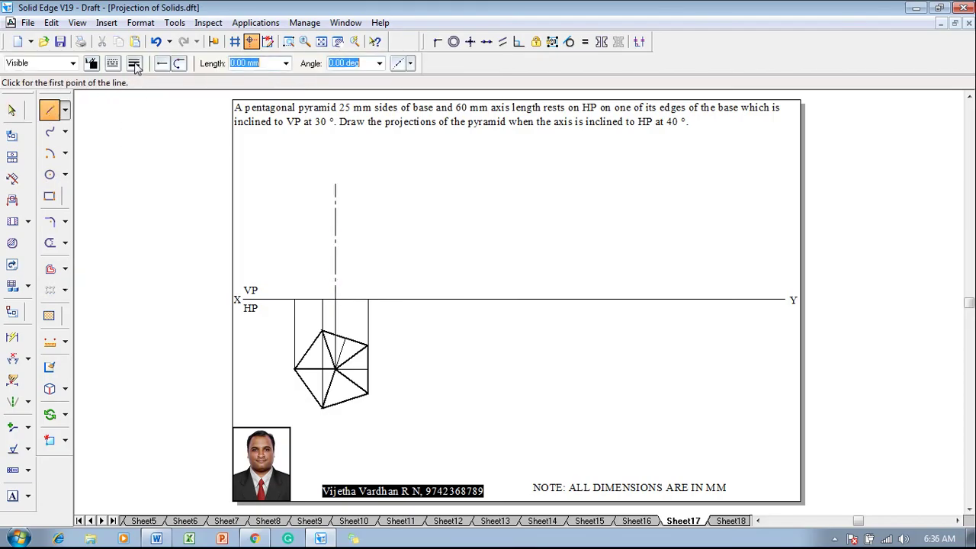
left_click(134, 64)
left_click(141, 114)
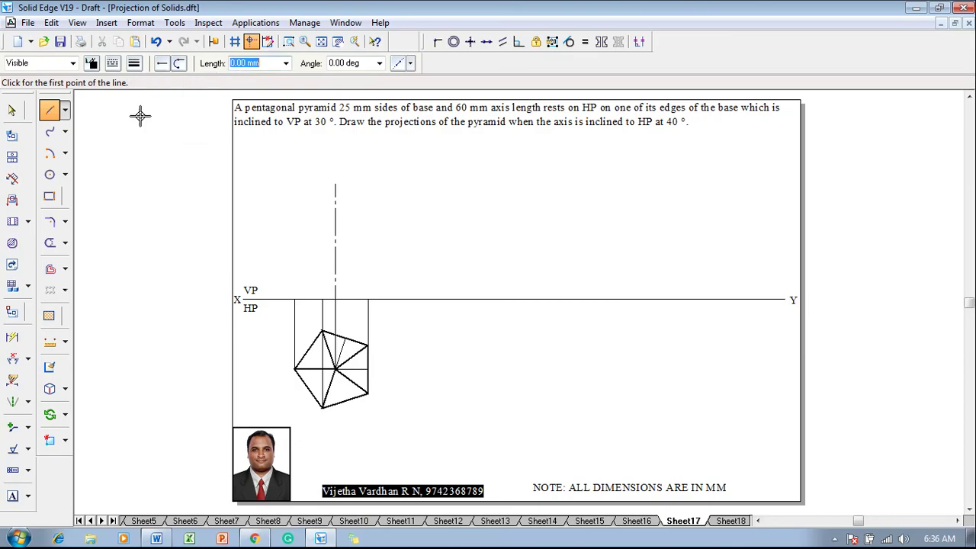
left_click(294, 300)
left_click(368, 300)
left_click(336, 184)
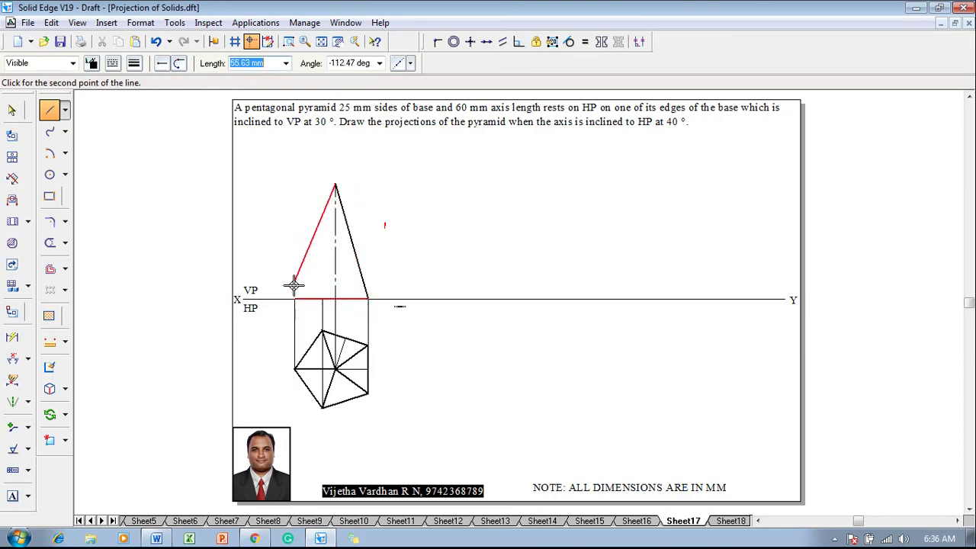
left_click(294, 300)
left_click(324, 300)
left_click(336, 184)
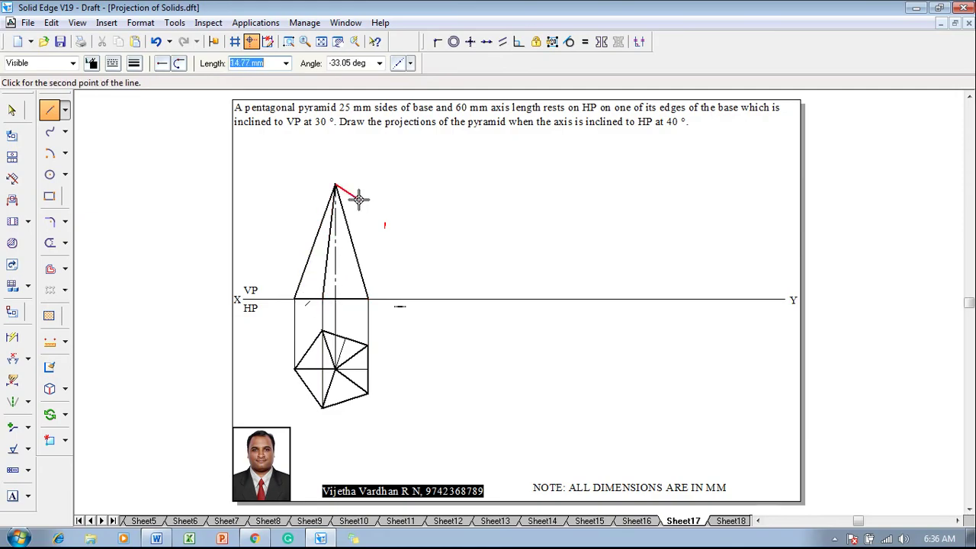
Step: Dimension the axis height beside the front view and the pentagon's lower-left side
left_click(11, 341)
left_click(334, 259)
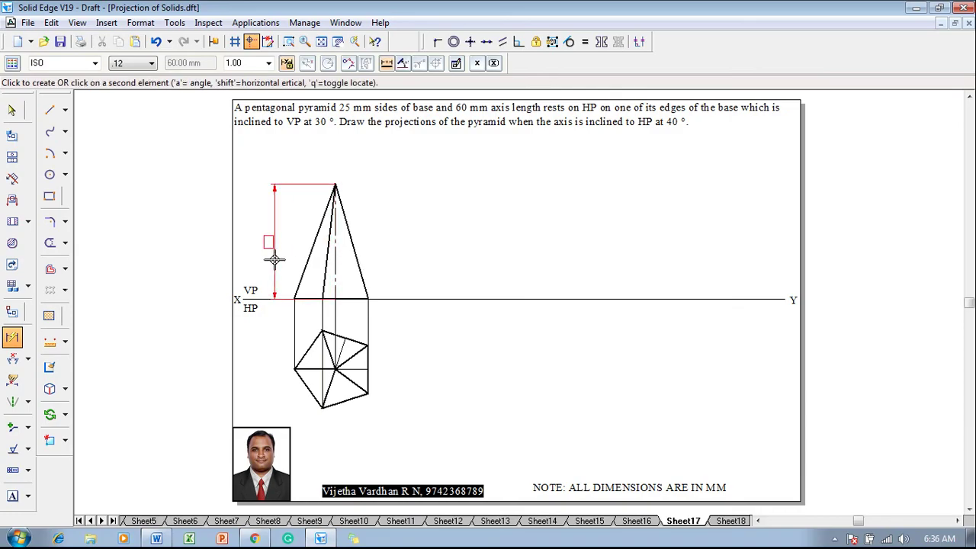
left_click(264, 255)
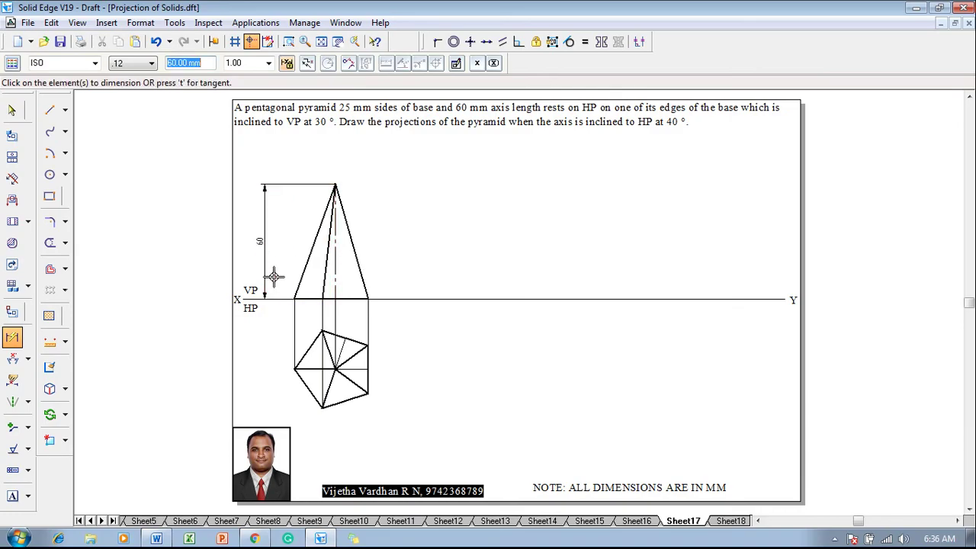
left_click(303, 386)
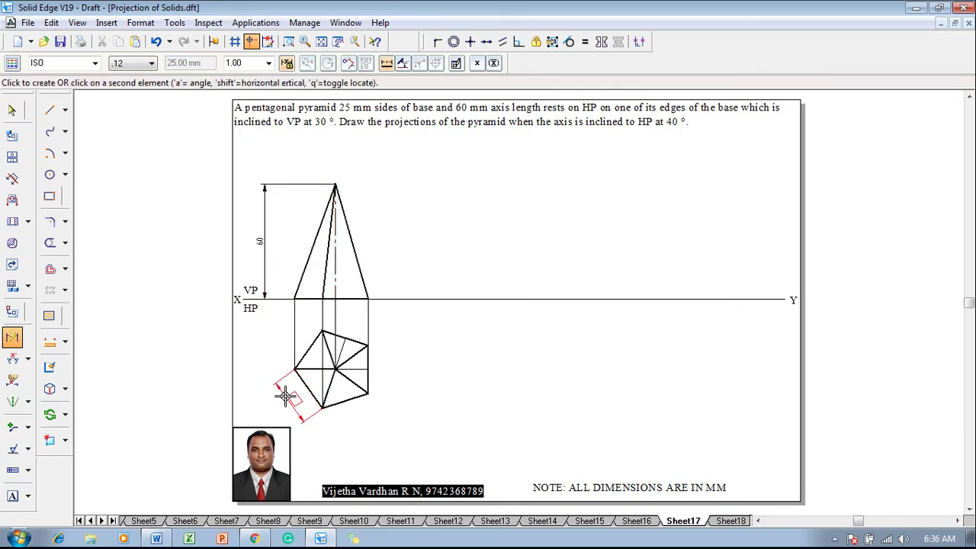
left_click(284, 397)
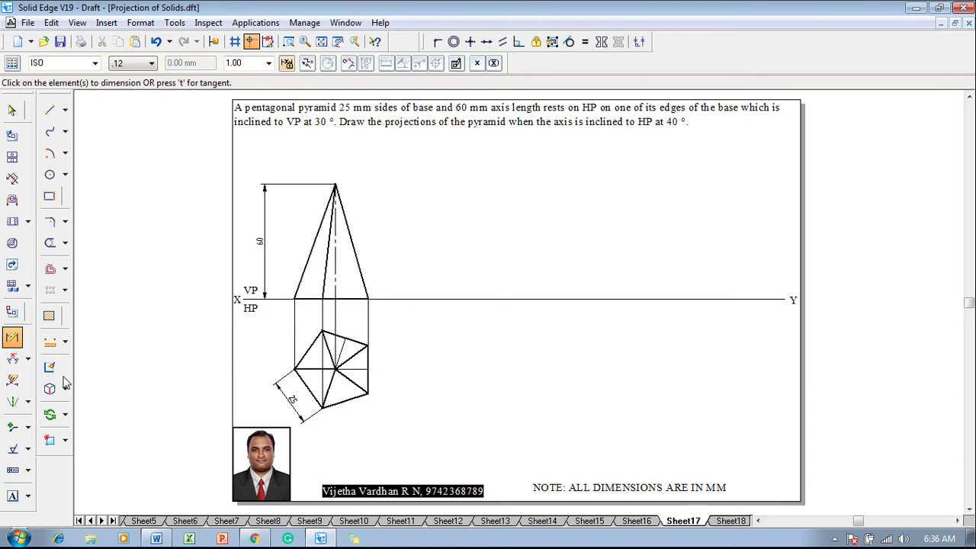
Step: Label the top view's corners a, b, c, d and e anticlockwise from the leftmost corner, and its centre o(o1)
left_click(13, 497)
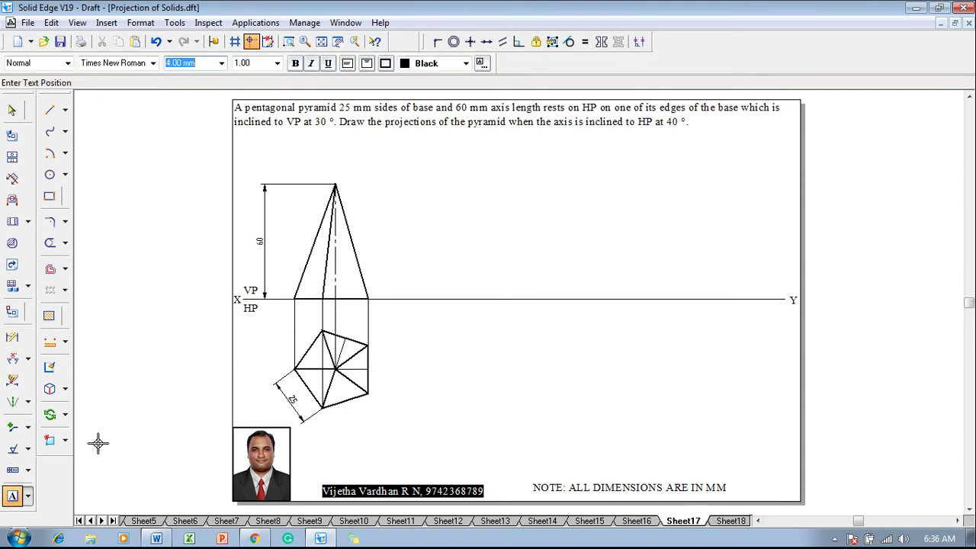
left_click(277, 360)
type("a")
left_click(321, 414)
type("b")
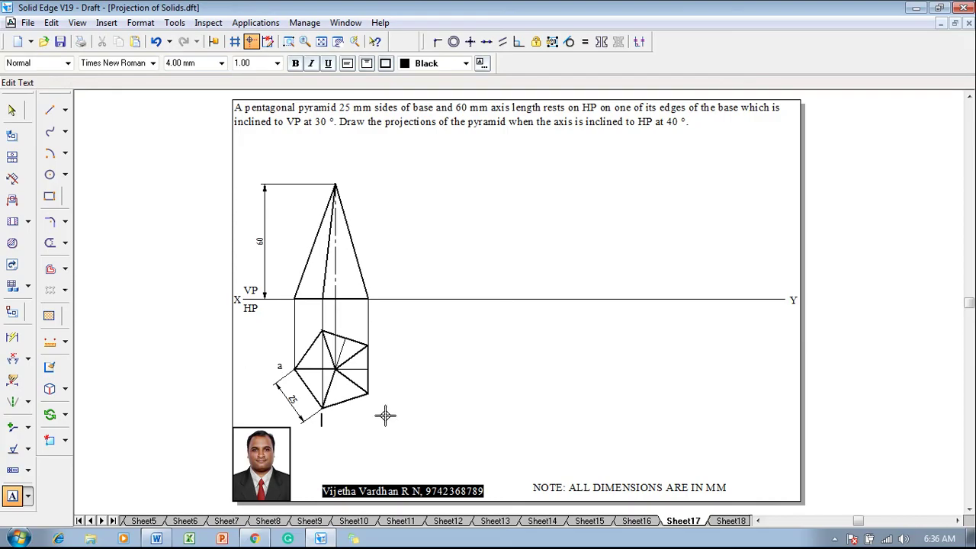
left_click(383, 393)
type("c")
left_click(362, 326)
type("d")
left_click(312, 317)
type("e")
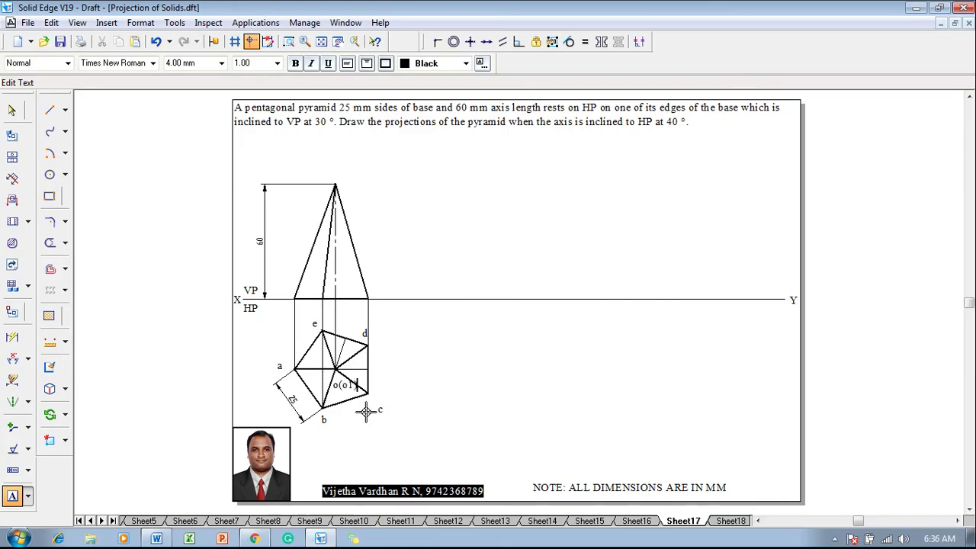
Step: Move the label c closer to the pentagon's lower-right corner
key("Escape")
left_click(379, 416)
left_click_drag(379, 416, 366, 411)
left_click(402, 391)
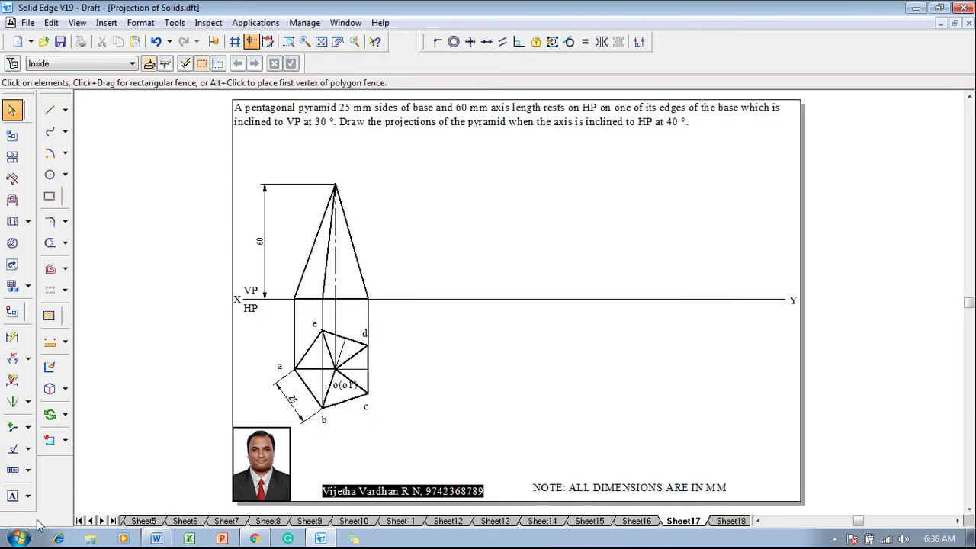
Step: Label the front view's base points a', b'(e'), (o1') and c'(d') above XY, and the apex o'
left_click(11, 497)
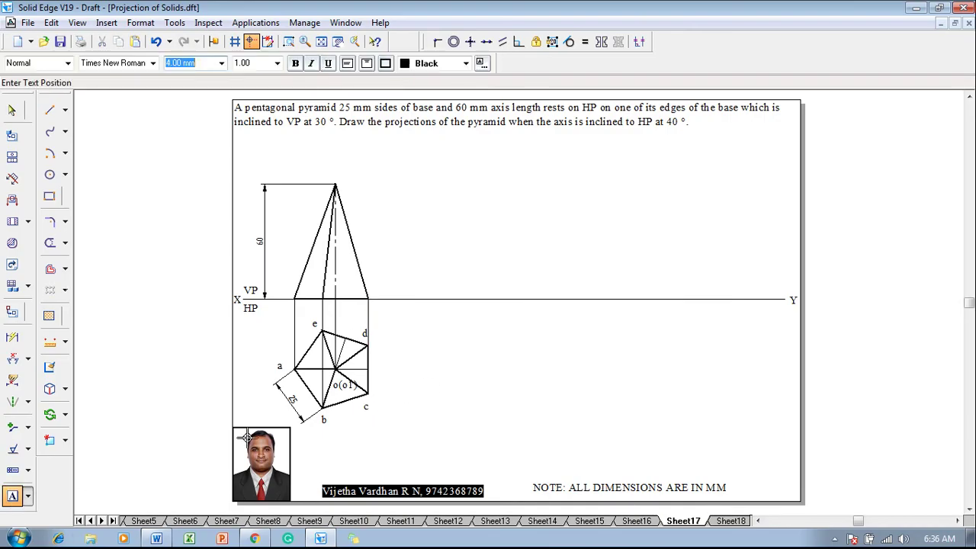
left_click(295, 287)
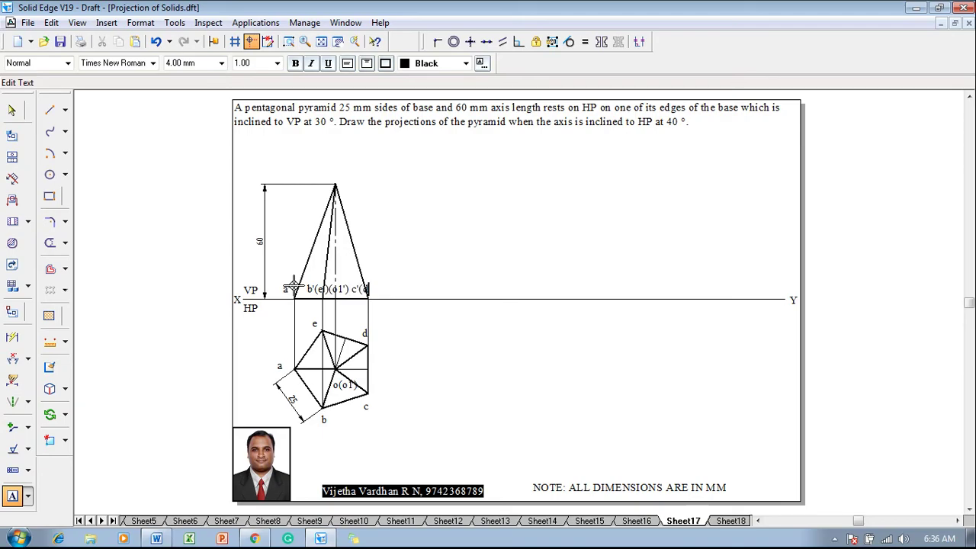
left_click(333, 166)
left_click(333, 166)
key("Escape")
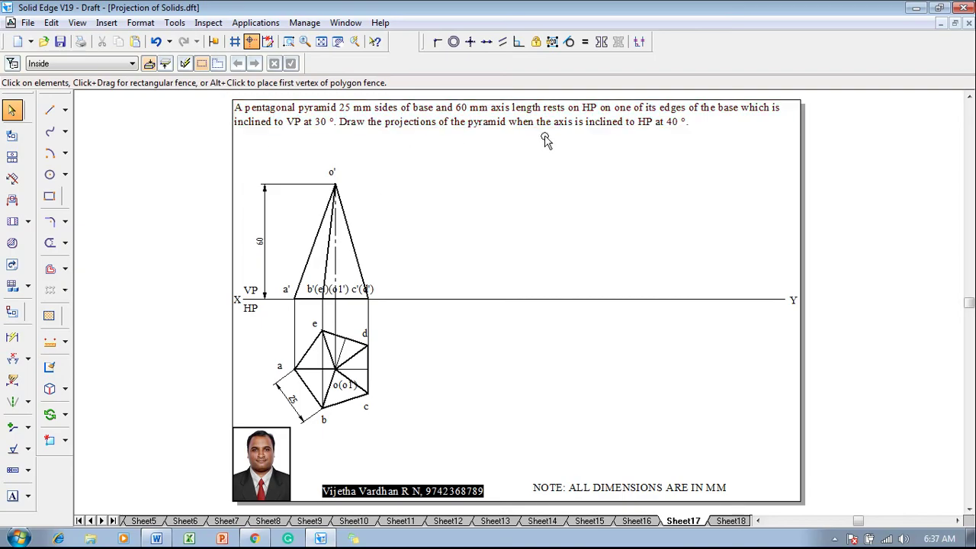
Step: Copy the front view with its labels about 43 mm to the right along the XY line, using corner c'(d') as base point
left_click(674, 127)
left_click_drag(385, 315, 266, 157)
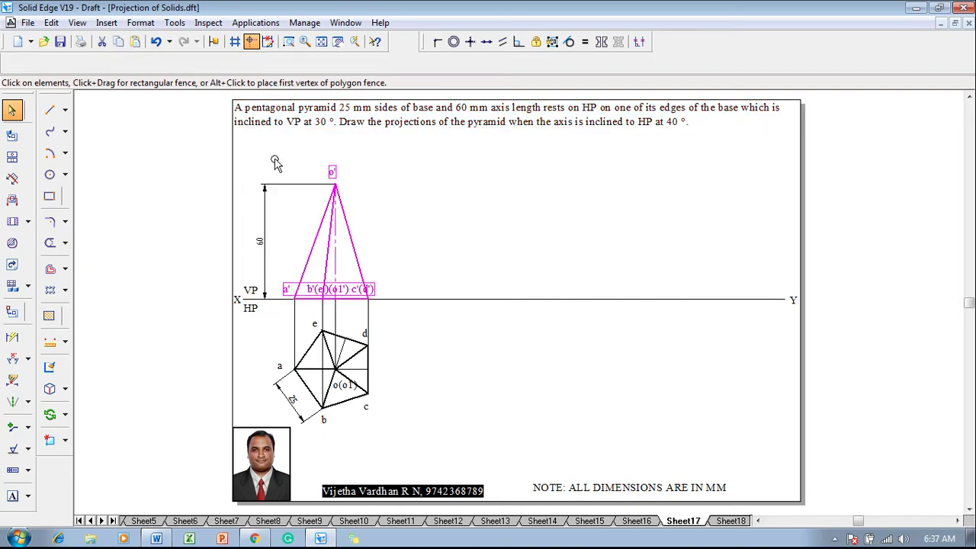
left_click(65, 414)
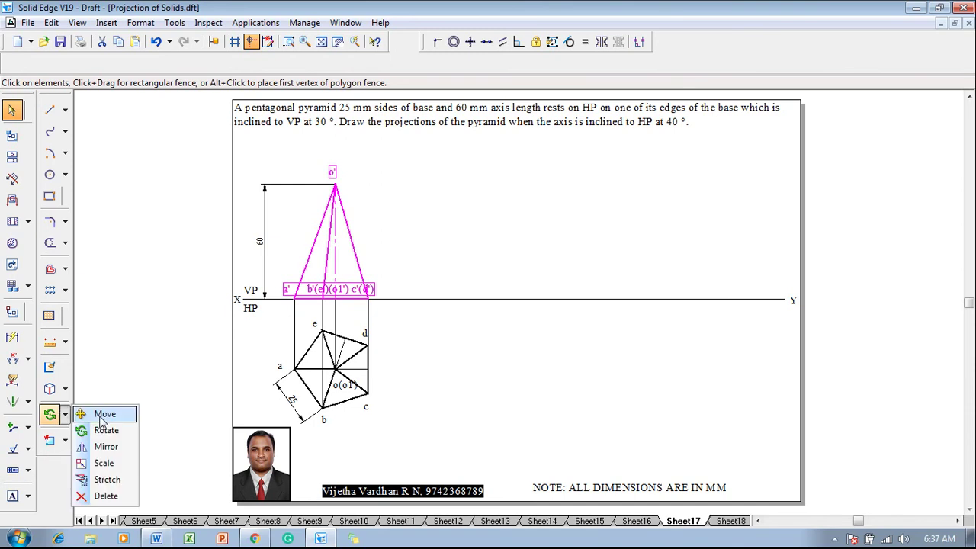
left_click(99, 410)
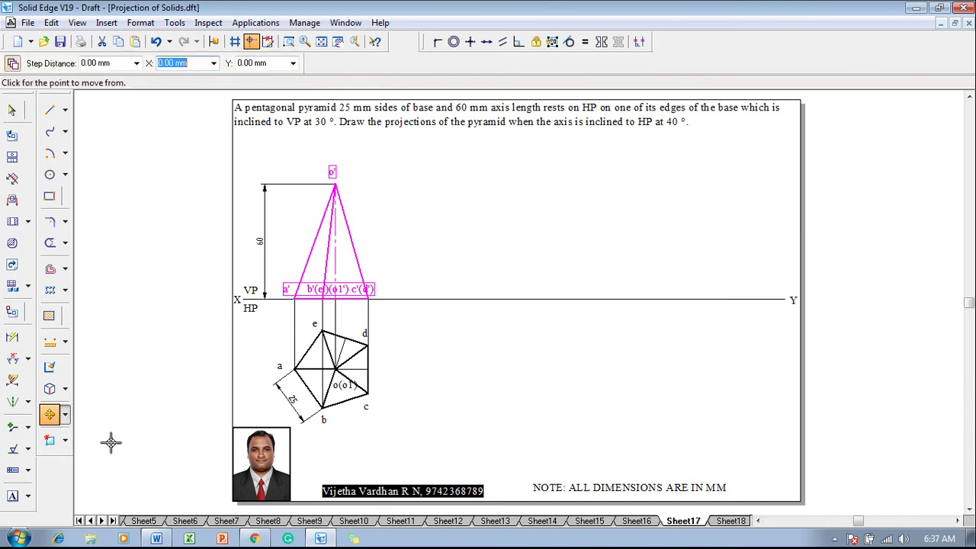
left_click(367, 299)
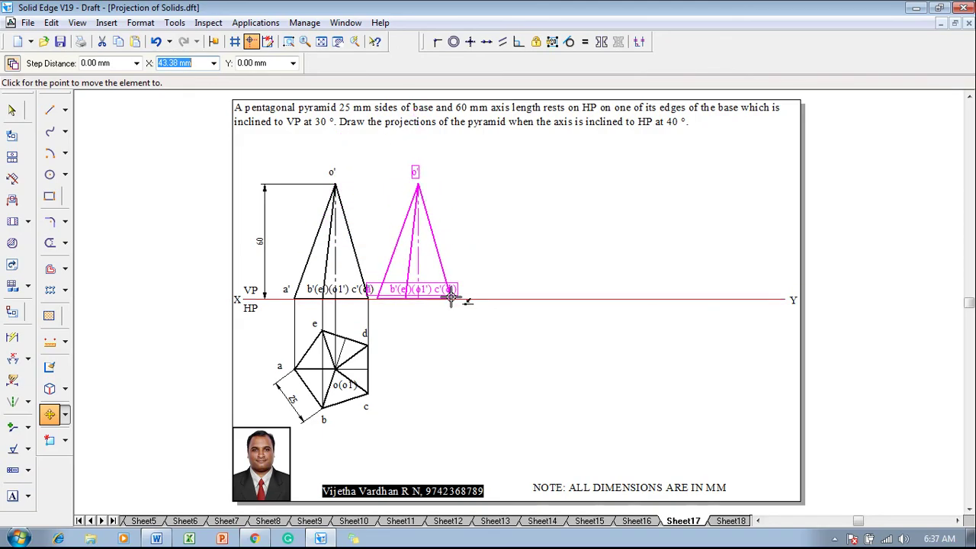
left_click(451, 297)
Step: Rotate the copied front view with its labels 50° clockwise about corner c'(d'), to a position angle of 130°
left_click(66, 417)
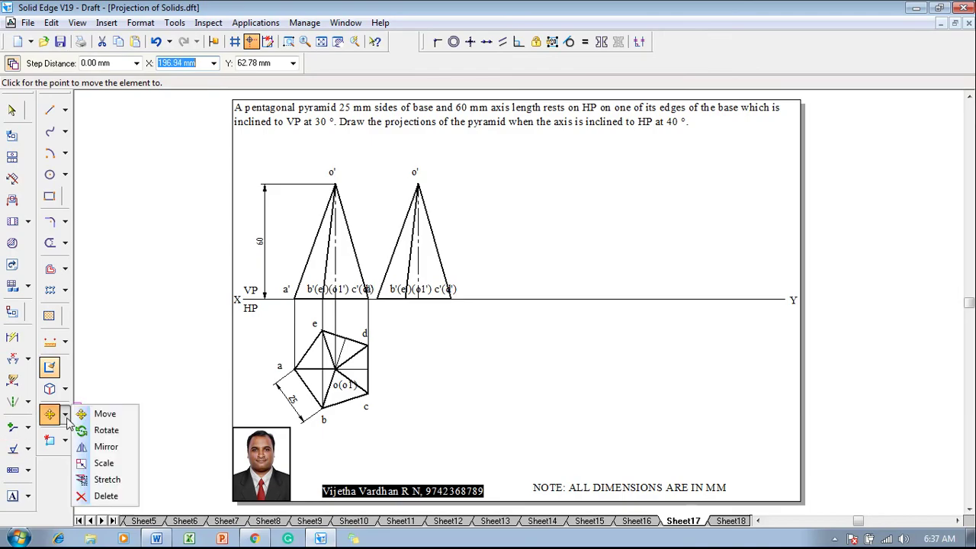
left_click(106, 430)
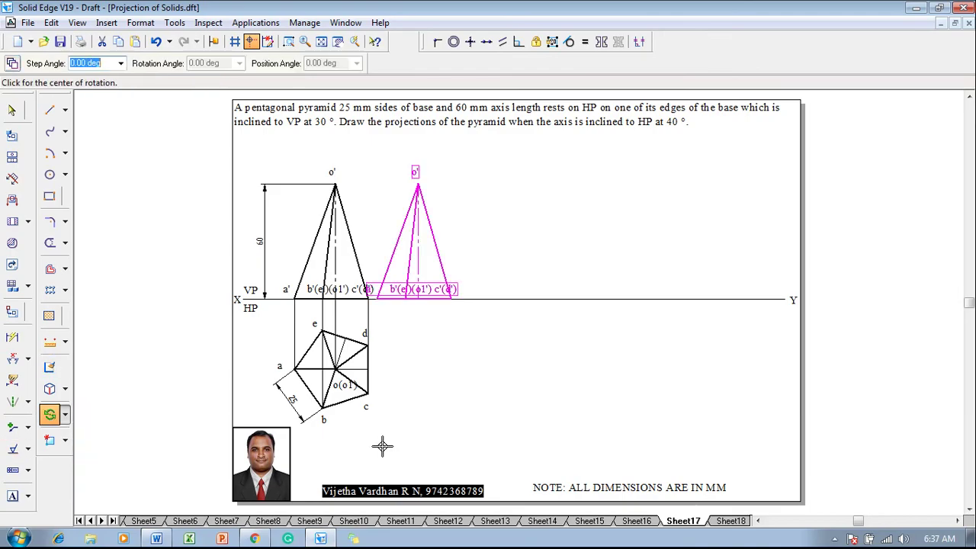
left_click(451, 299)
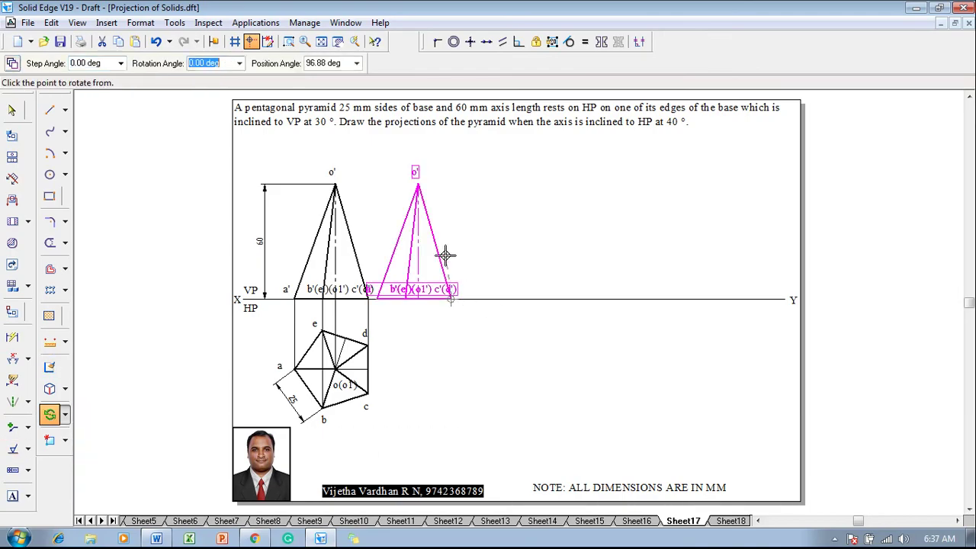
left_click(376, 299)
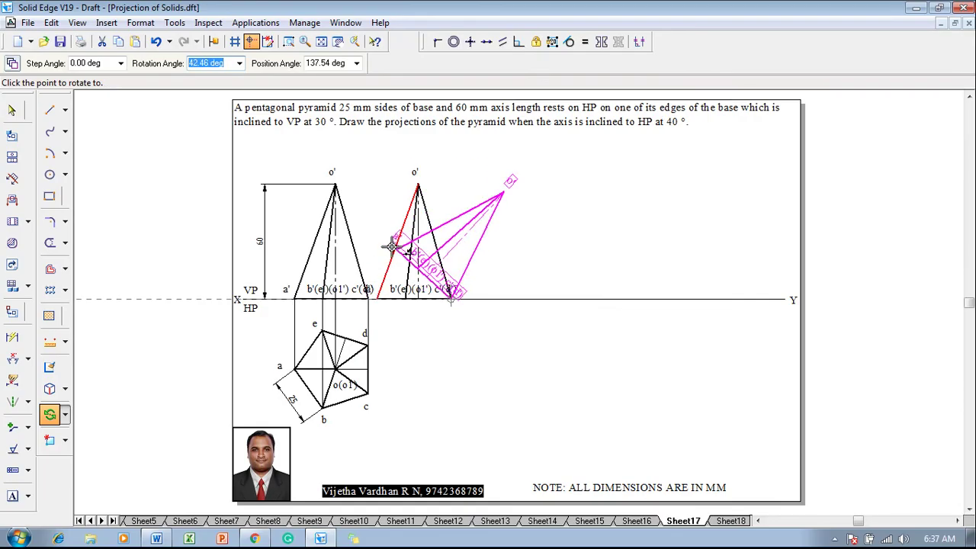
type("90")
type("-45")
key("Tab")
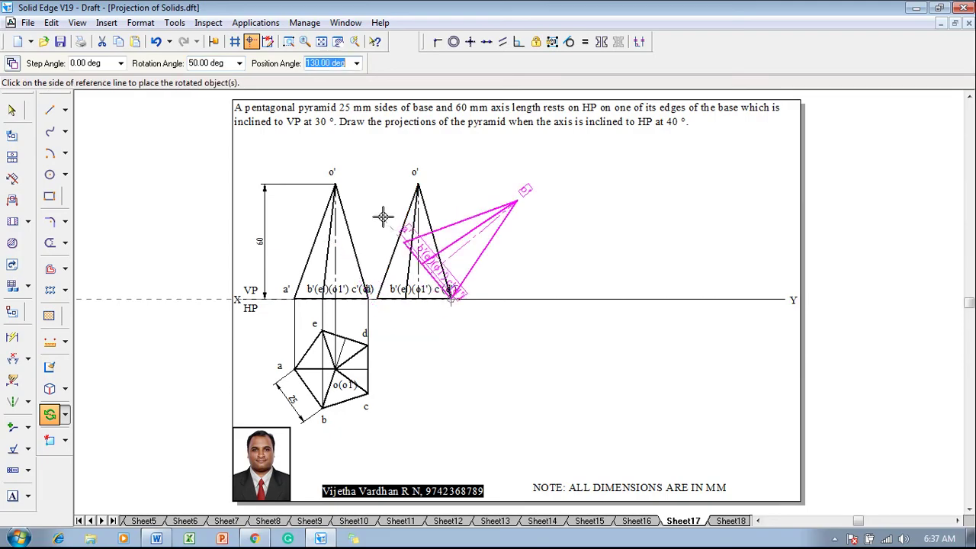
left_click(384, 219)
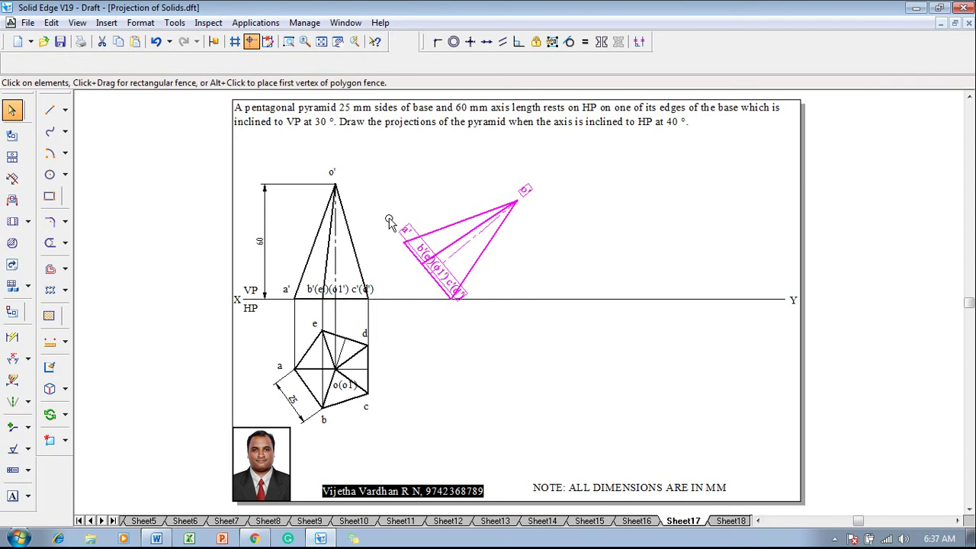
Step: Add an angle dimension between the tilted pyramid's axis and the XY line, placed beside the base
left_click(13, 360)
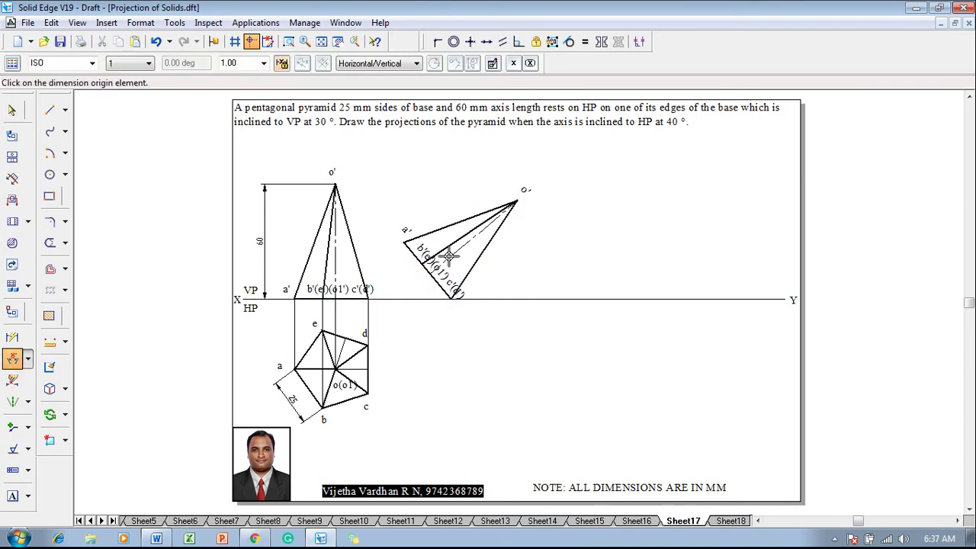
left_click(429, 300)
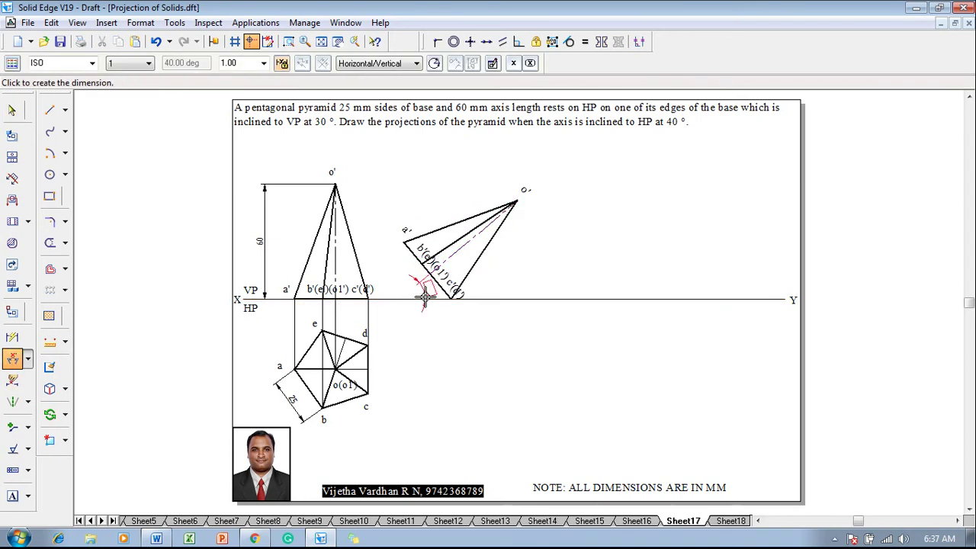
left_click(422, 297)
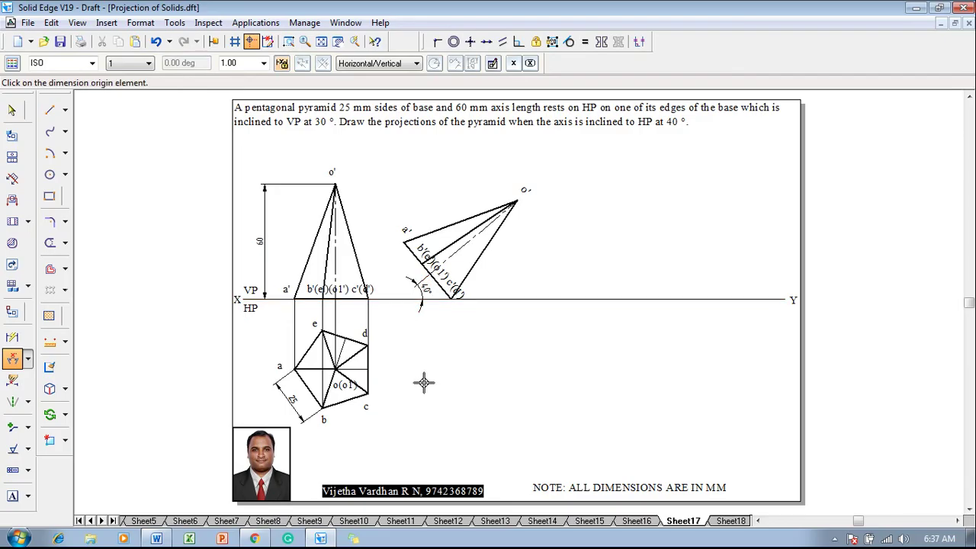
Step: Draw a thin vertical projector from the tilted apex o' to the top view's centre level, and a horizontal projector back to centre o(o1)
left_click(49, 110)
left_click(134, 63)
left_click(141, 98)
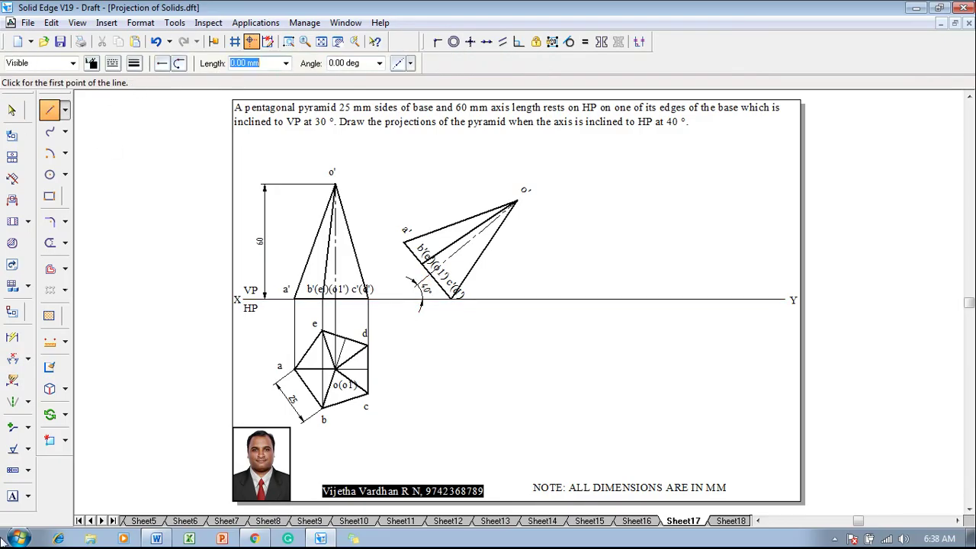
left_click(518, 200)
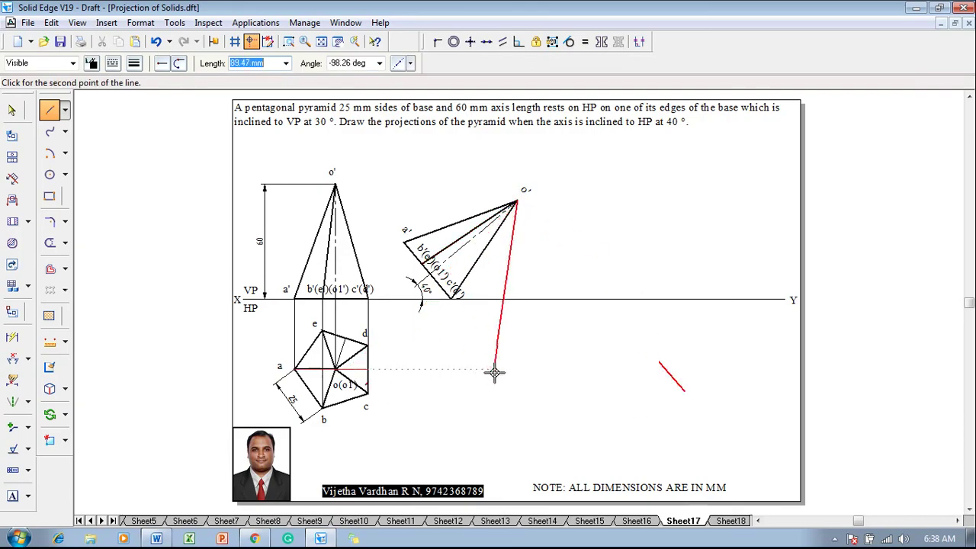
left_click(518, 370)
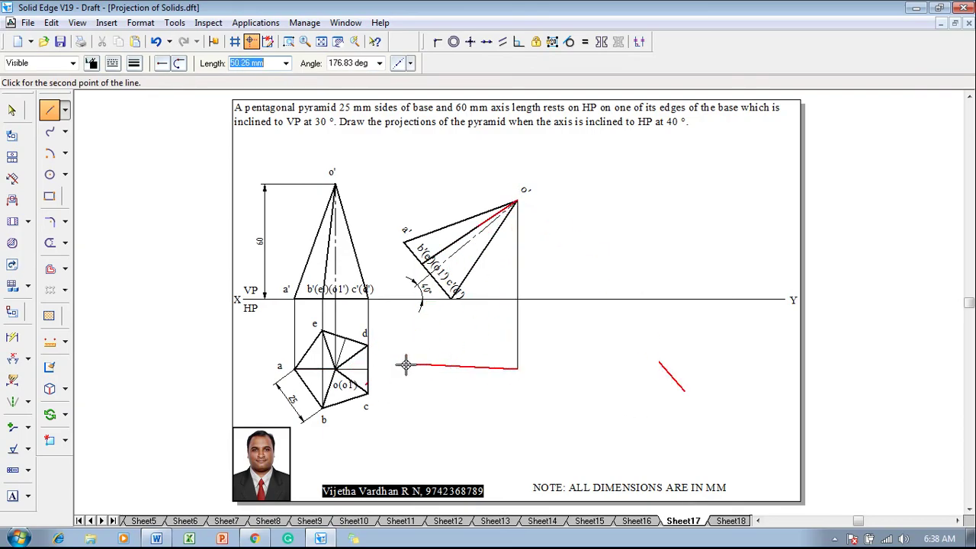
left_click(337, 368)
right_click(359, 363)
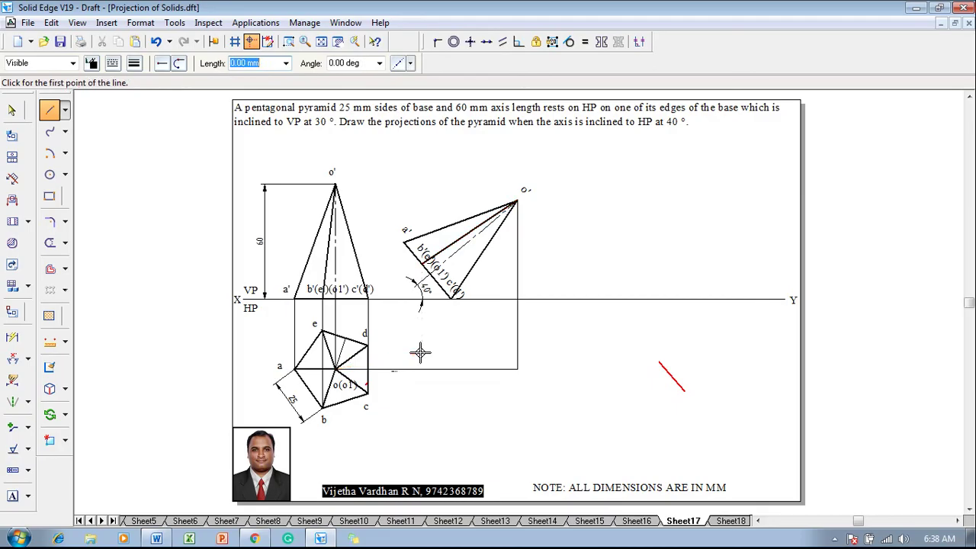
Step: Drop vertical projectors from a' and the axis foot o1' of the tilted front view to the horizontal centre line
left_click(404, 243)
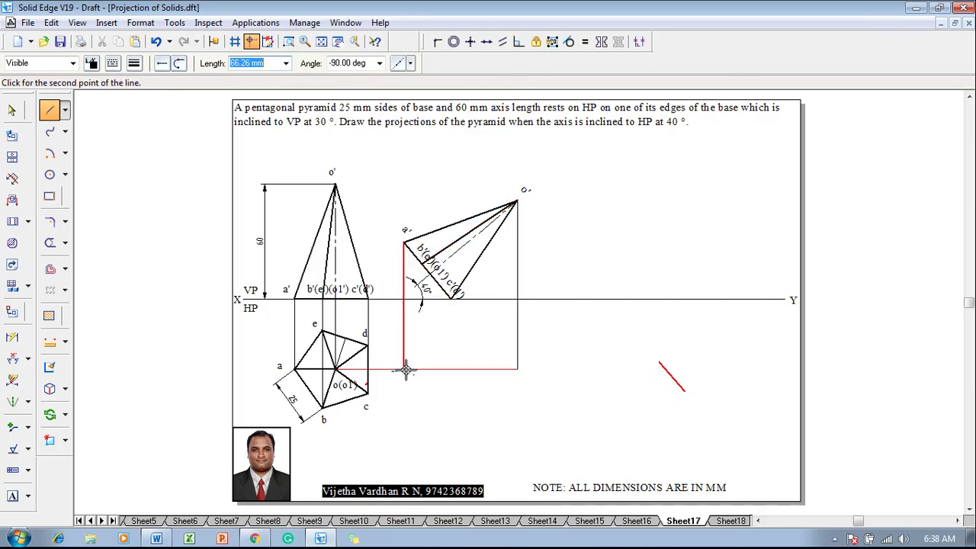
left_click(404, 369)
right_click(439, 358)
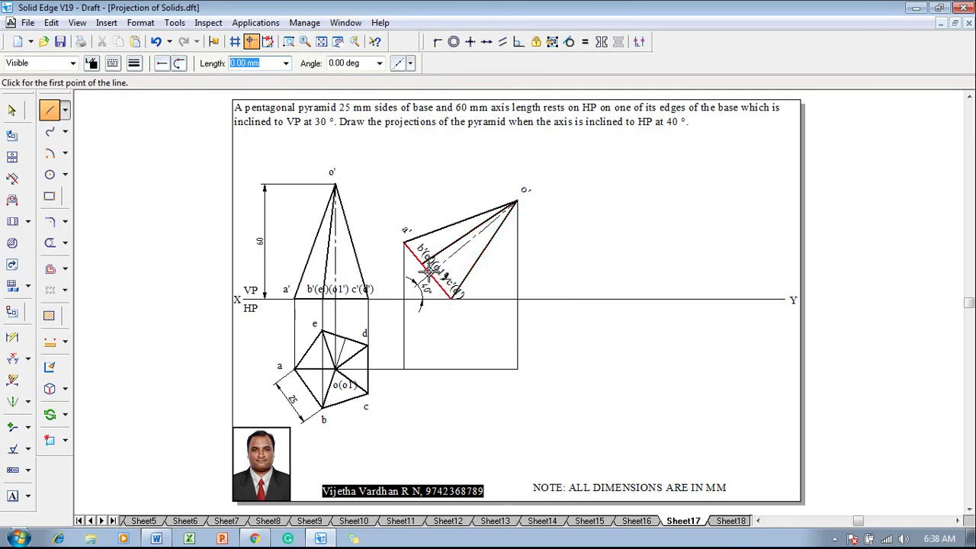
left_click(429, 271)
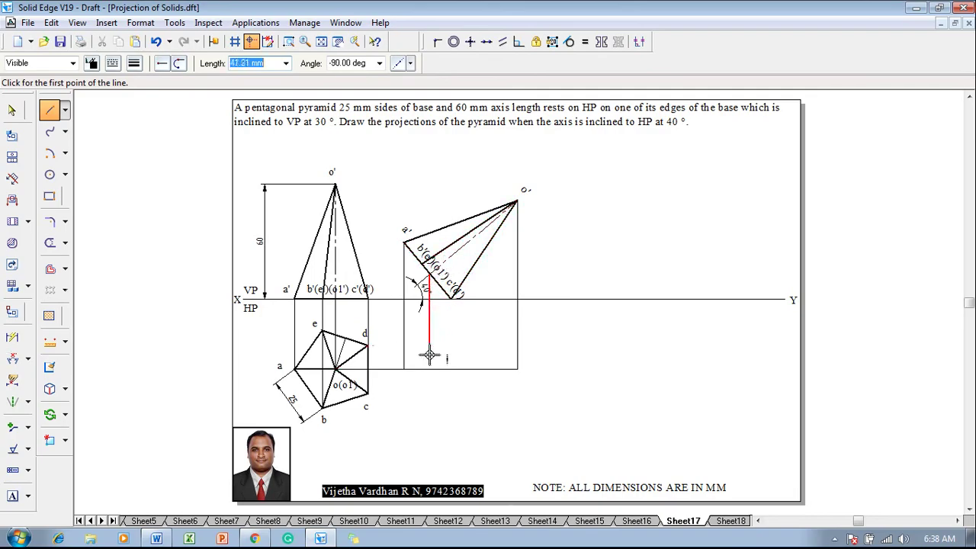
left_click(430, 370)
Step: Project c'(d') of the tilted front view down to the level of c, and connect it horizontally with corners c and d
left_click(450, 299)
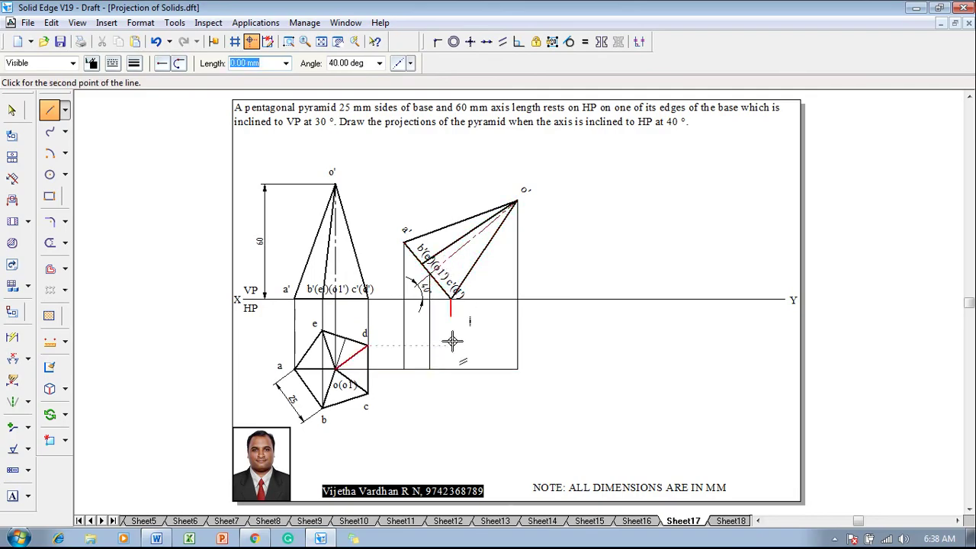
left_click(450, 394)
left_click(368, 393)
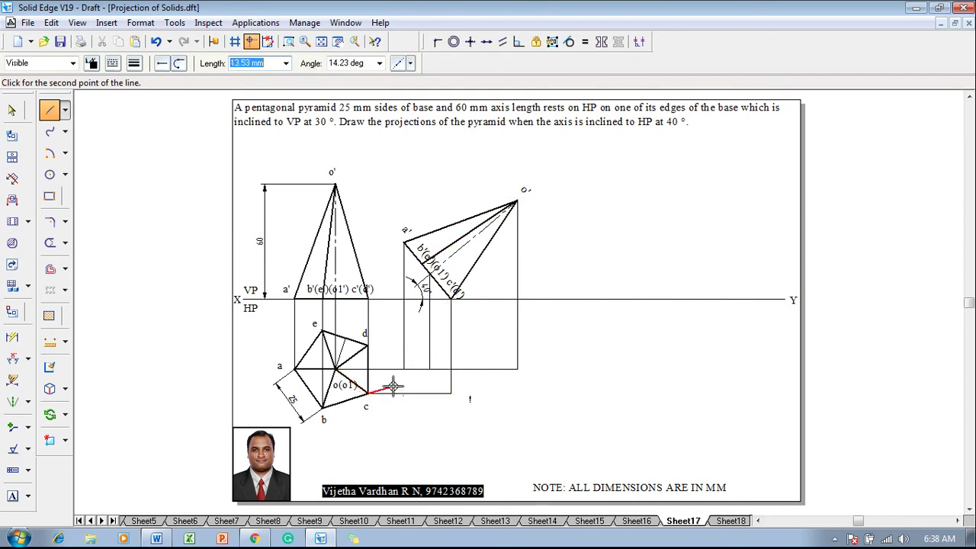
left_click(368, 346)
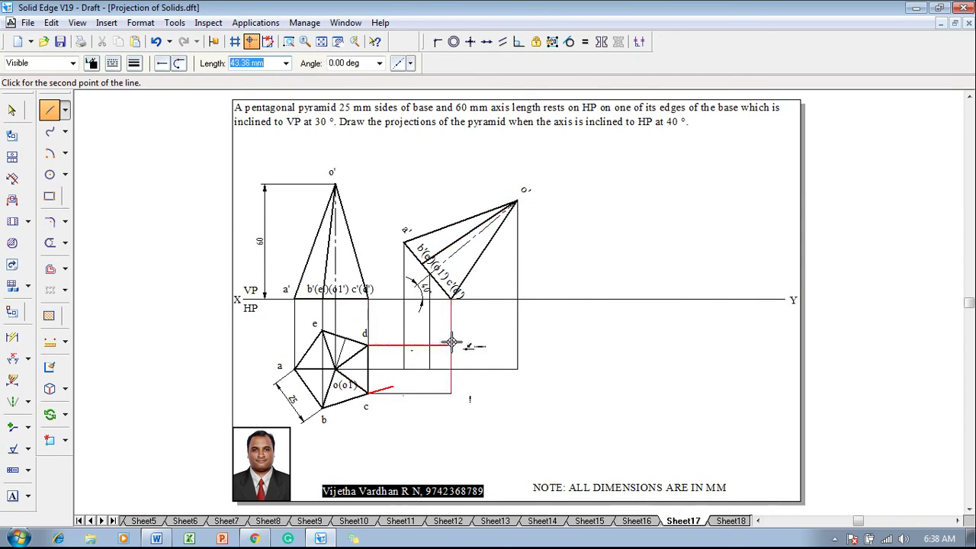
double_click(450, 346)
Step: Project b'(e') of the tilted front view down to the level of b, and connect it horizontally with corners b and e
left_click(420, 262)
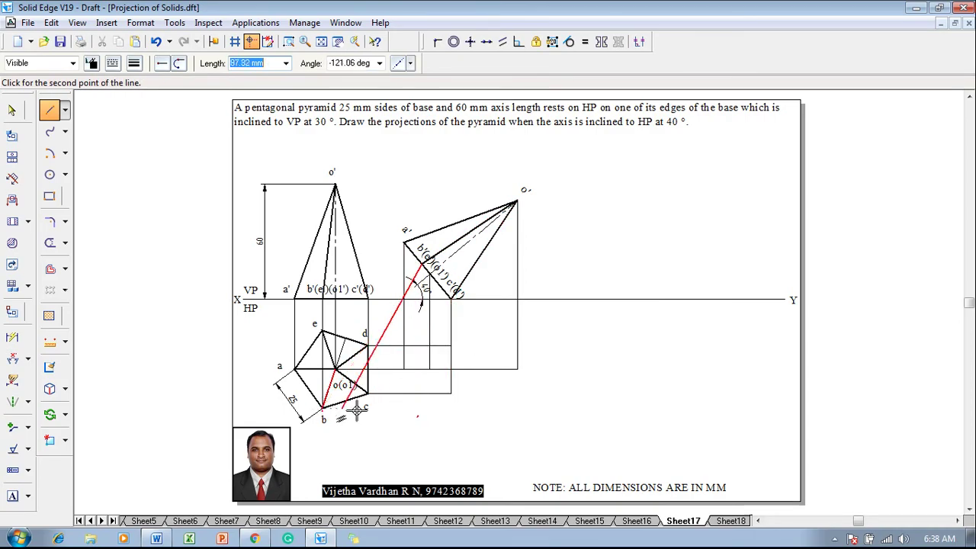
left_click(422, 408)
left_click(323, 408)
right_click(359, 412)
left_click(323, 332)
left_click(421, 331)
right_click(460, 333)
key("Escape")
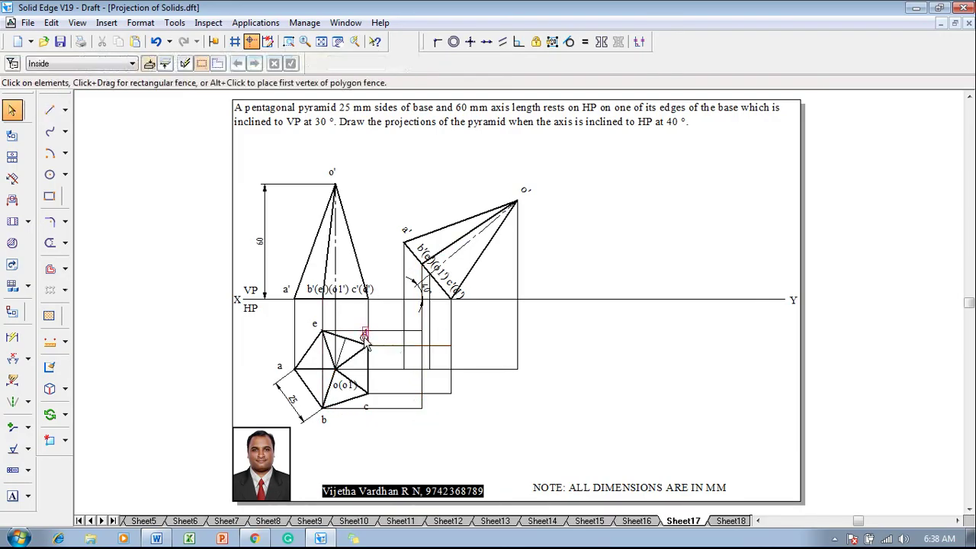
Step: Move the first top view's label d just below its corner and label c just above its corner
left_click(370, 335)
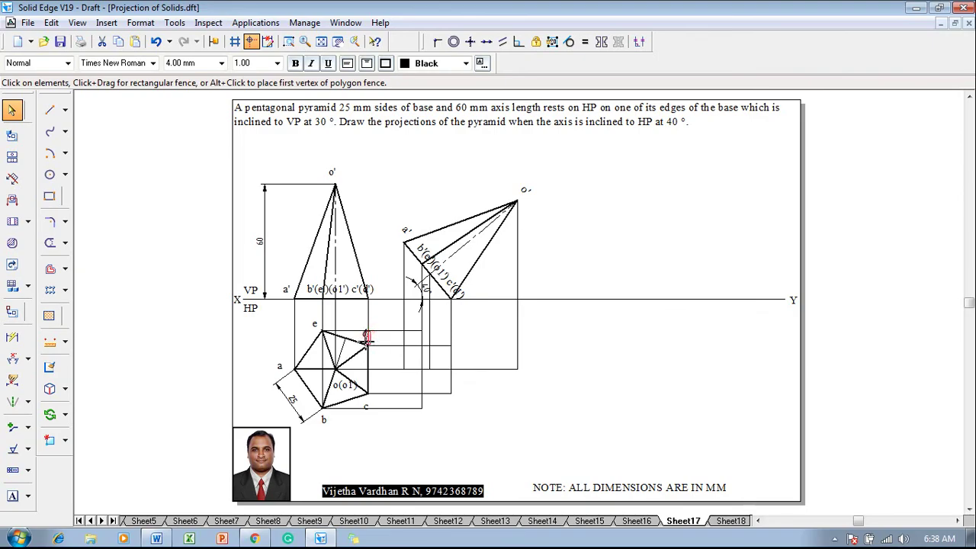
left_click_drag(372, 354, 372, 354)
left_click(396, 404)
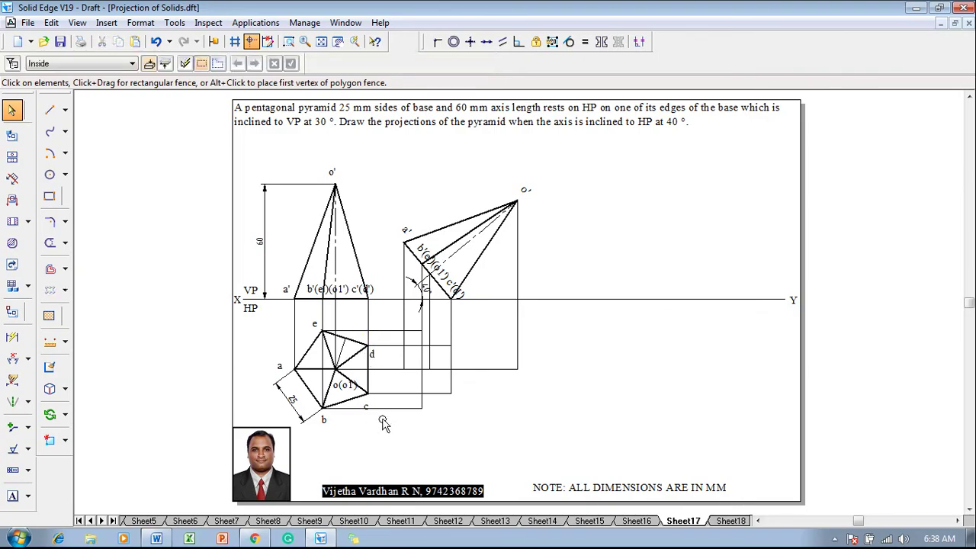
left_click_drag(371, 412, 371, 387)
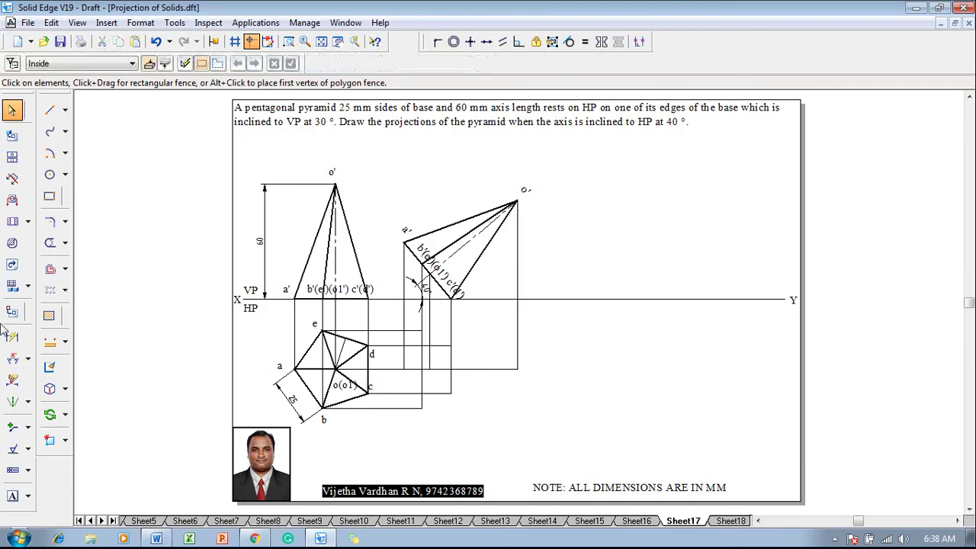
Step: Label the projected base corners a, b, c, d and e at the projector intersections below the tilted front view
left_click(12, 497)
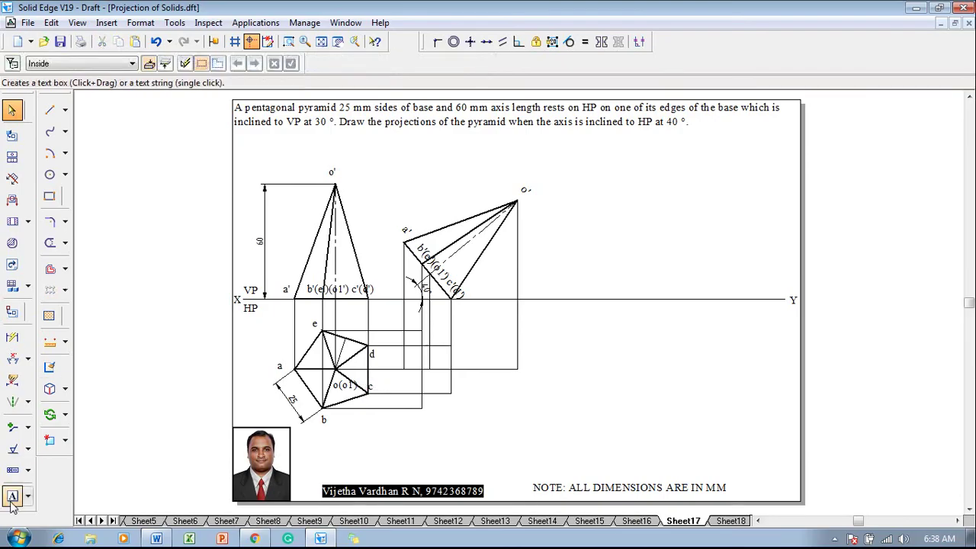
left_click(397, 353)
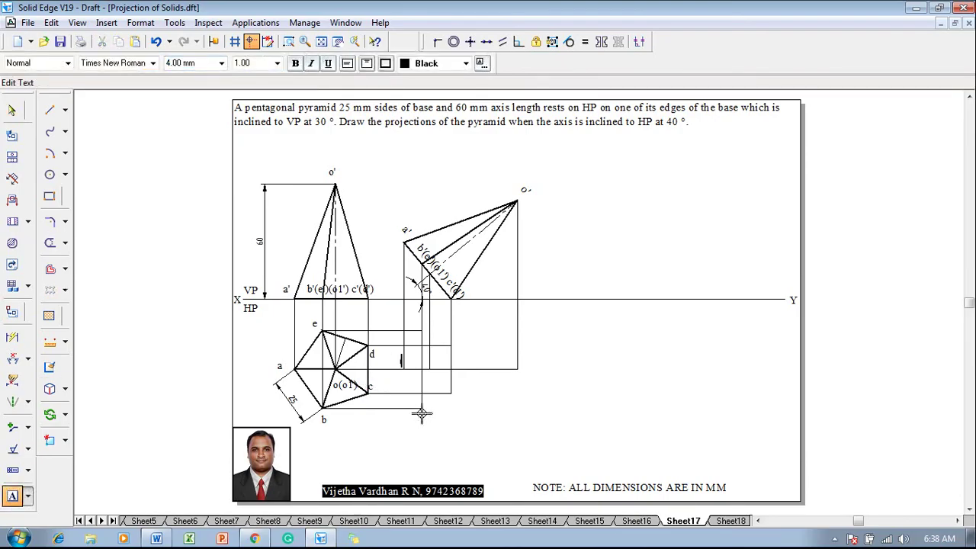
type("a")
type("b")
left_click(452, 378)
type("c")
left_click(451, 347)
type("d")
left_click(414, 315)
type("e")
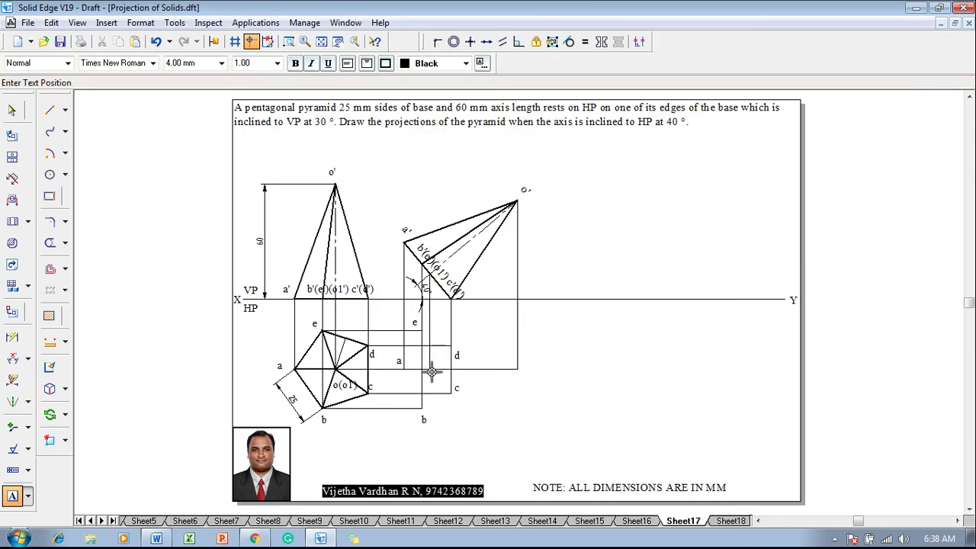
Step: Label the projected base centre o1 and the projected apex o on the horizontal centre line
left_click(431, 372)
type("o'")
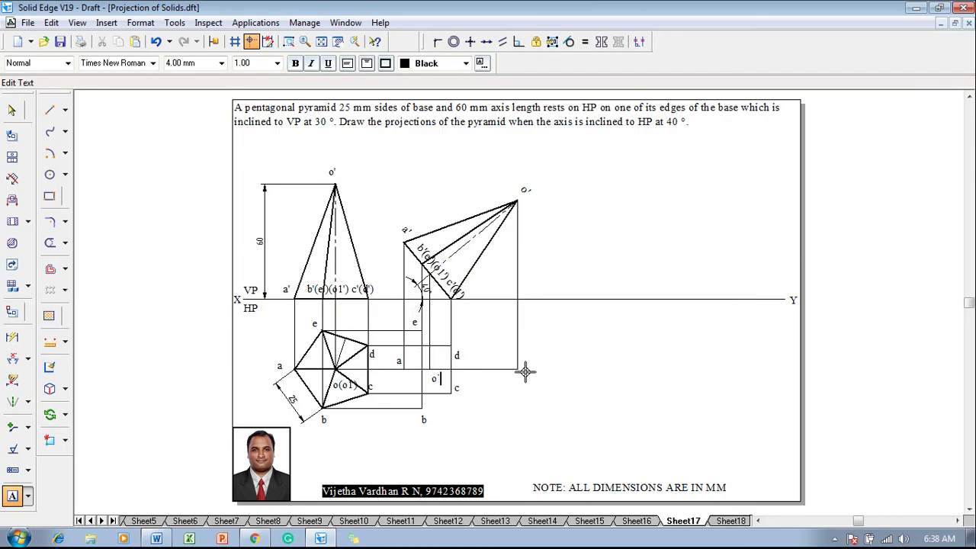
type("1")
left_click(522, 370)
type("o")
Step: Draw the second top view's hidden edges d-c, c-b and c-o as dashed lines
left_click(50, 109)
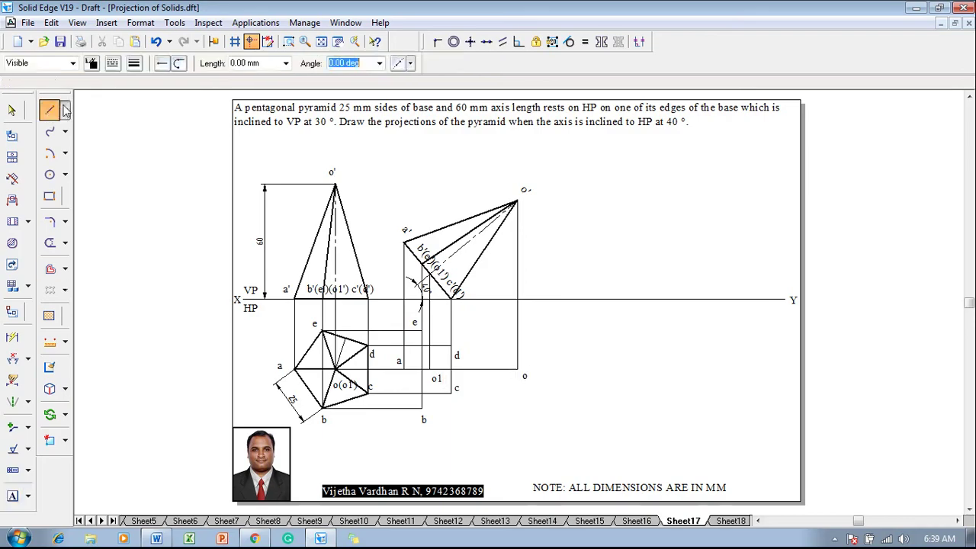
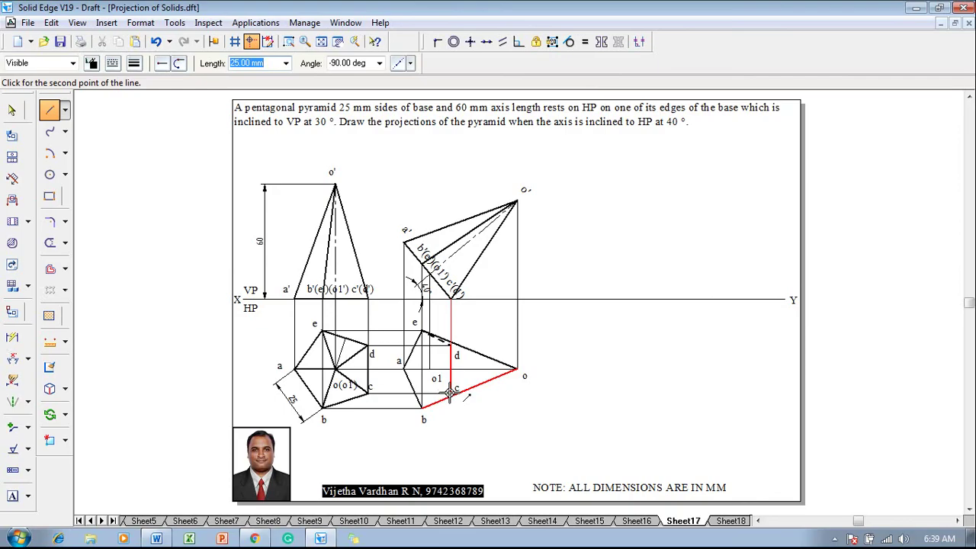
left_click(451, 393)
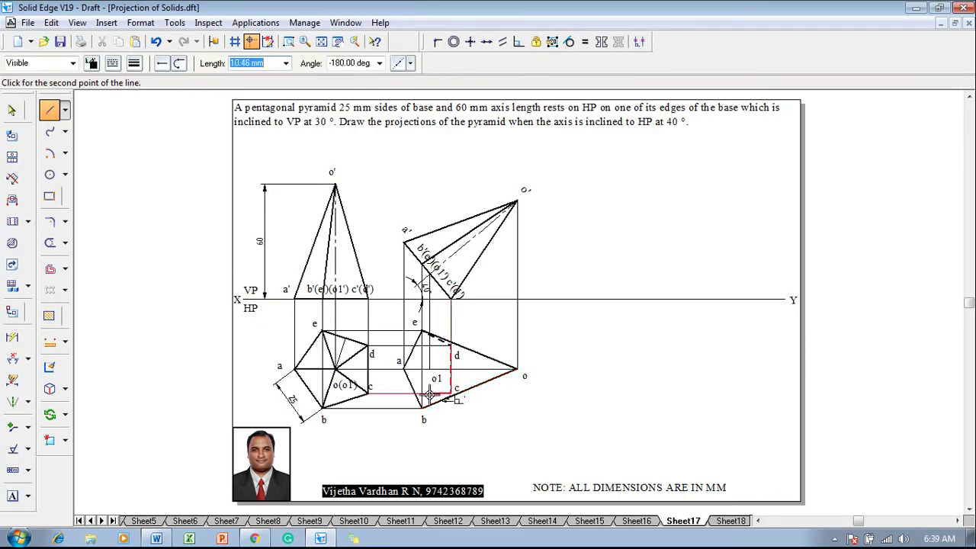
left_click(424, 409)
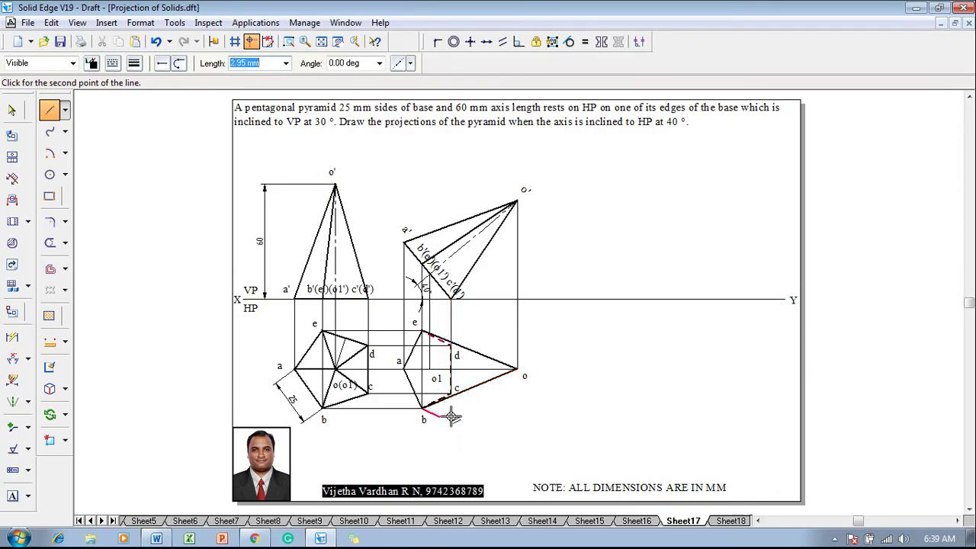
right_click(507, 416)
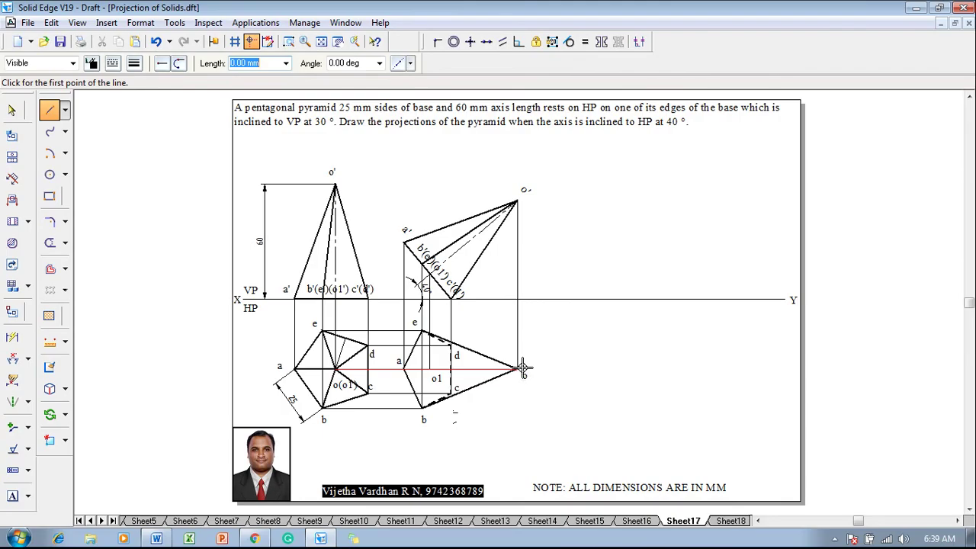
left_click(452, 393)
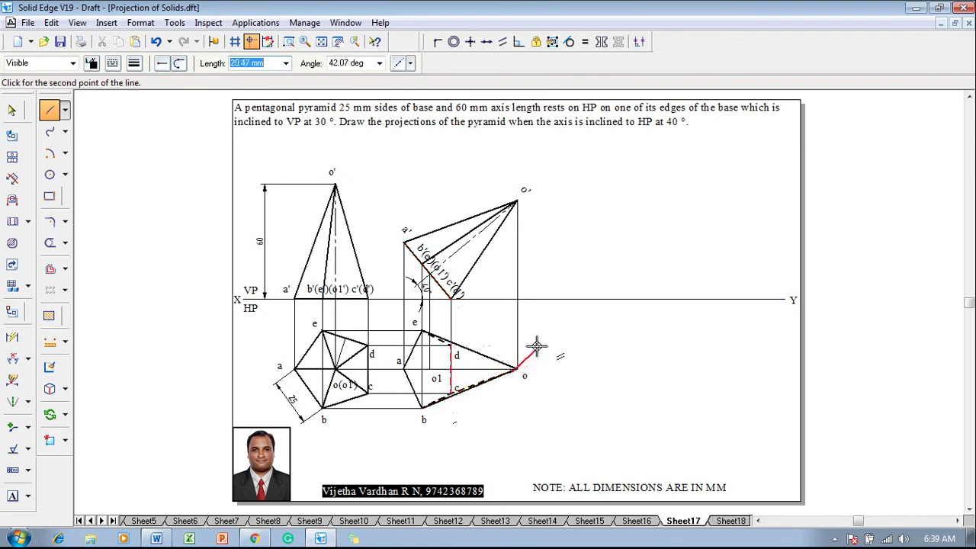
left_click(517, 371)
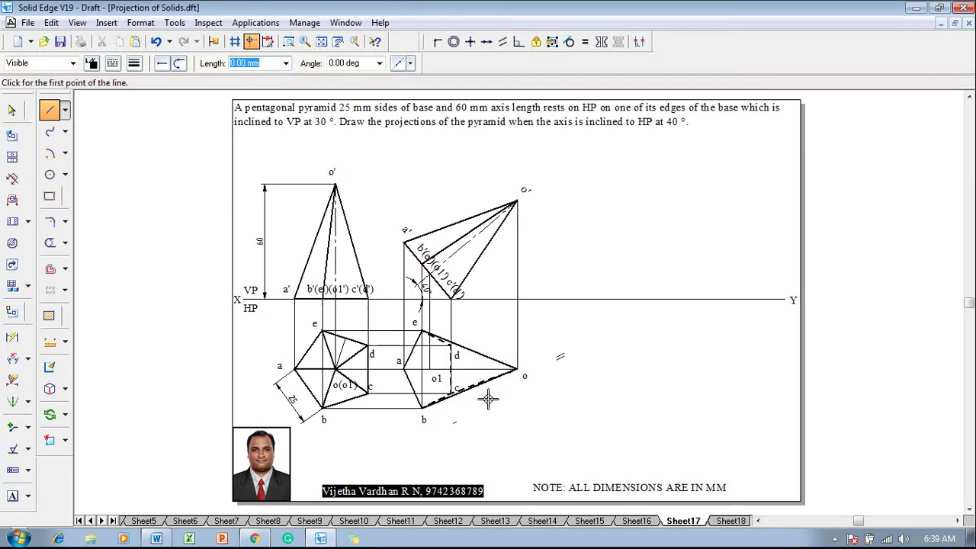
Step: Draw the second top view's remaining dashed hidden edge from corner d to the apex o
key("Escape")
left_click(50, 110)
left_click(517, 370)
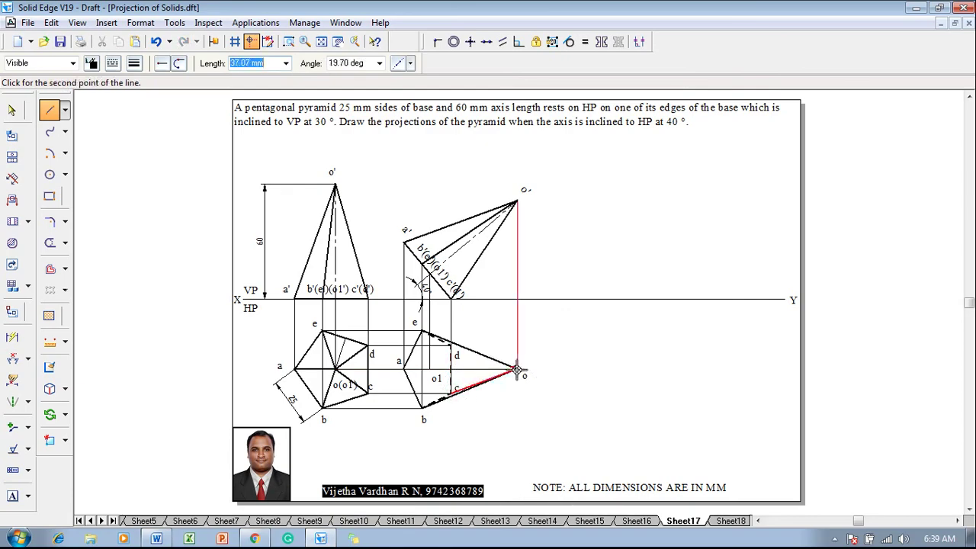
right_click(543, 411)
key("Escape")
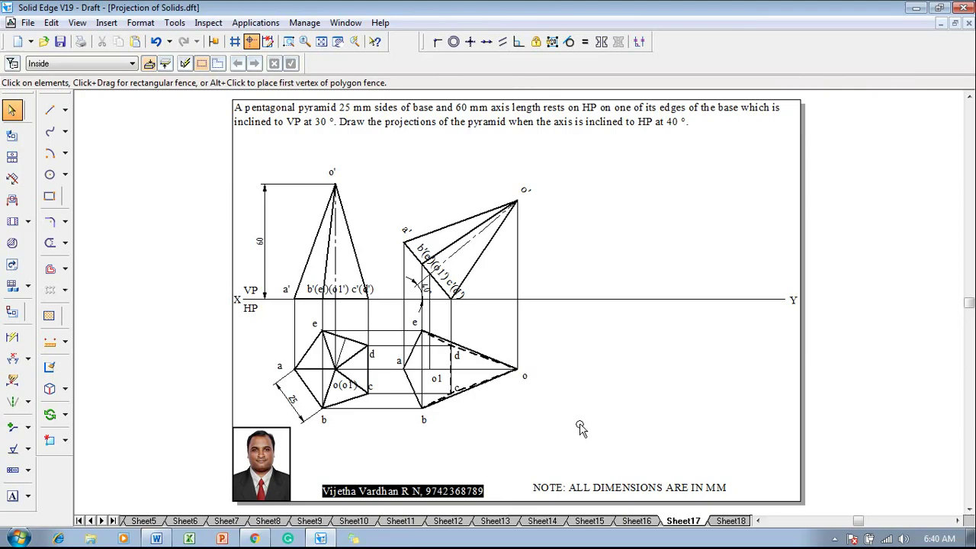
Step: Draw the second top view's axis from the base centre o1 to the apex o as a 0.50 mm chain line
left_click(50, 110)
left_click(134, 62)
left_click(115, 64)
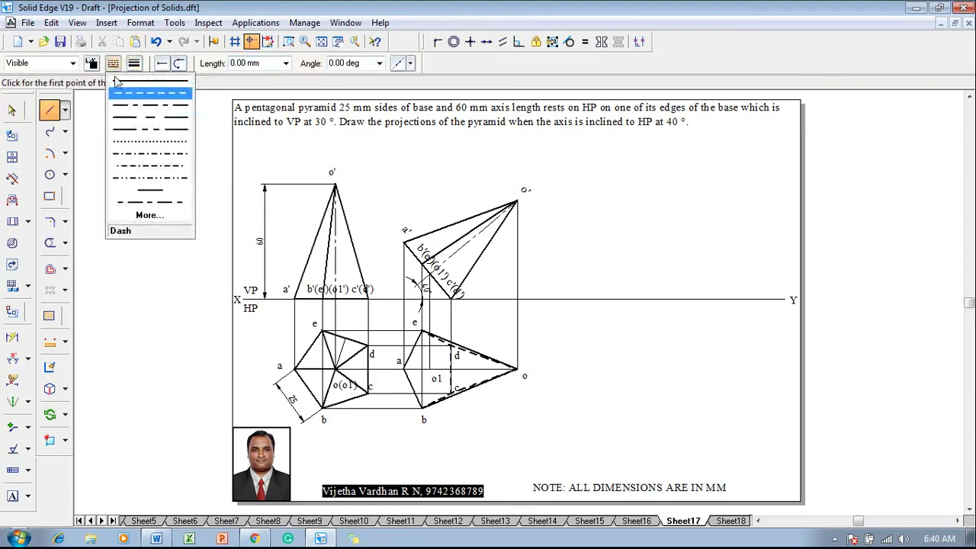
left_click(115, 88)
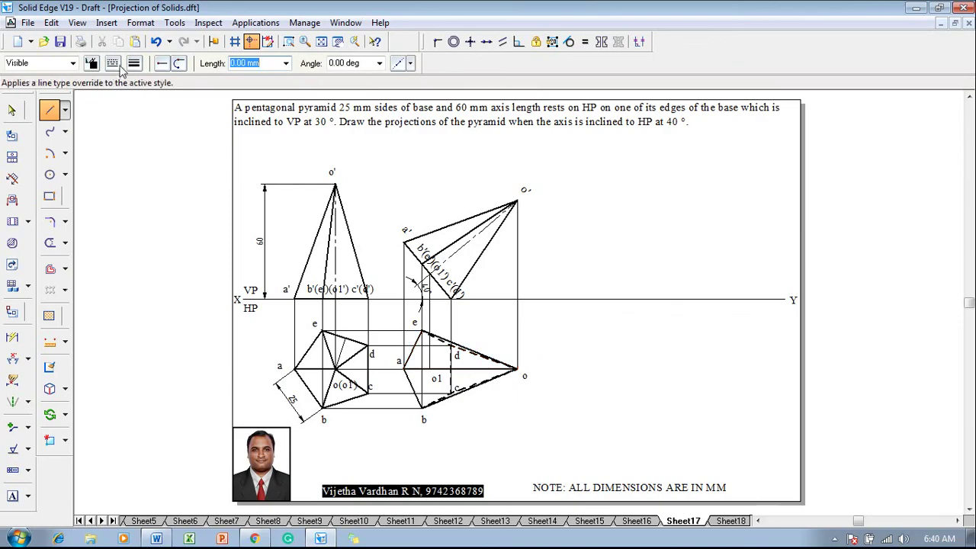
left_click(114, 64)
left_click(129, 107)
left_click(133, 64)
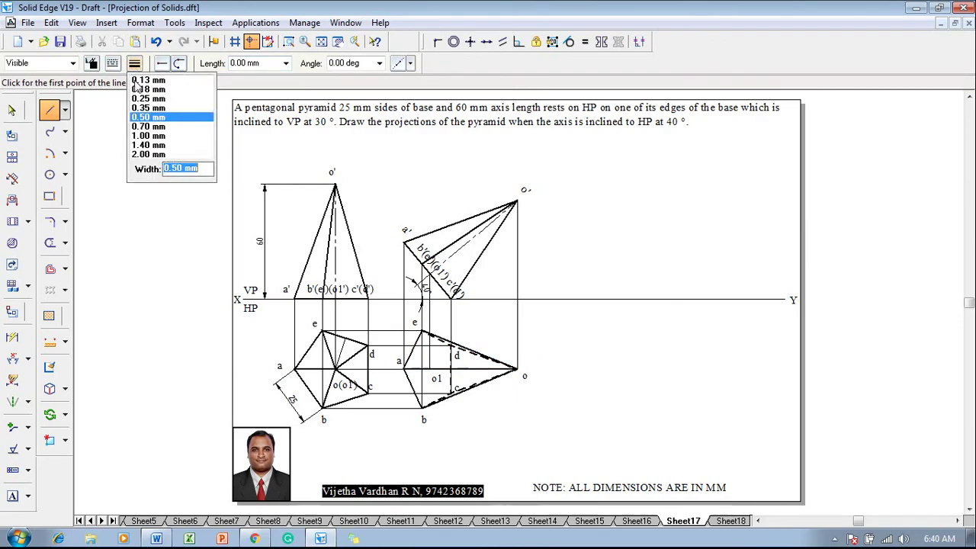
left_click(150, 120)
left_click(427, 367)
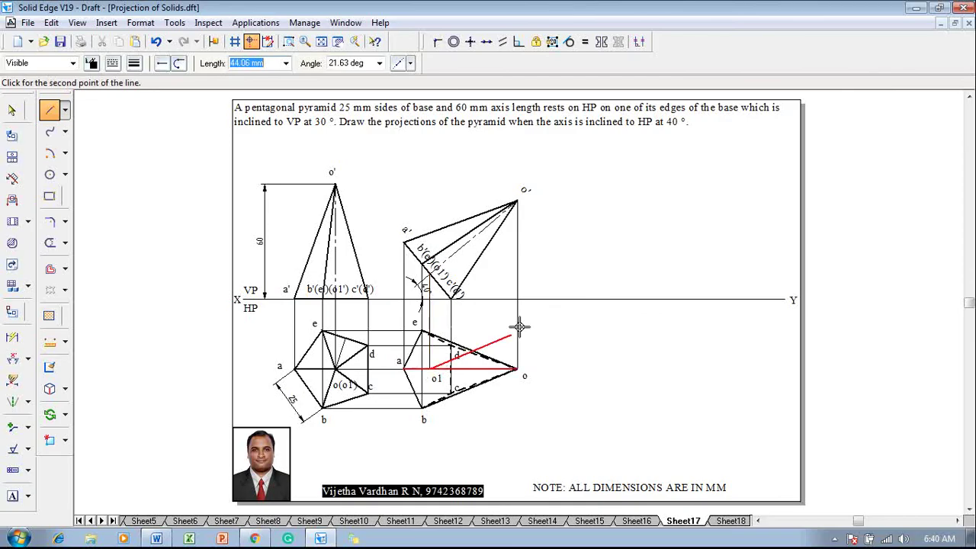
left_click(516, 370)
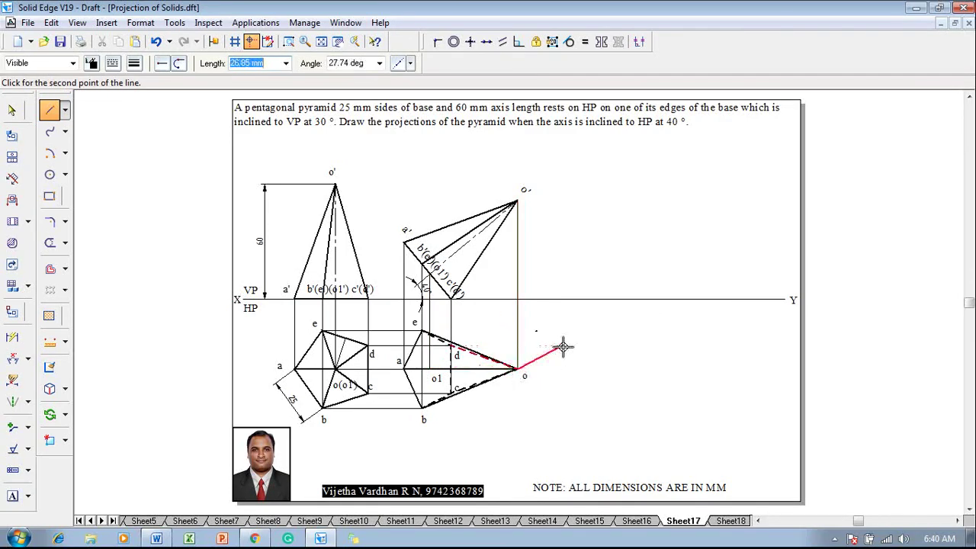
key("Escape")
key("Escape")
Step: Set the Line tool to a continuous line type with a 0.13 mm width
left_click(49, 110)
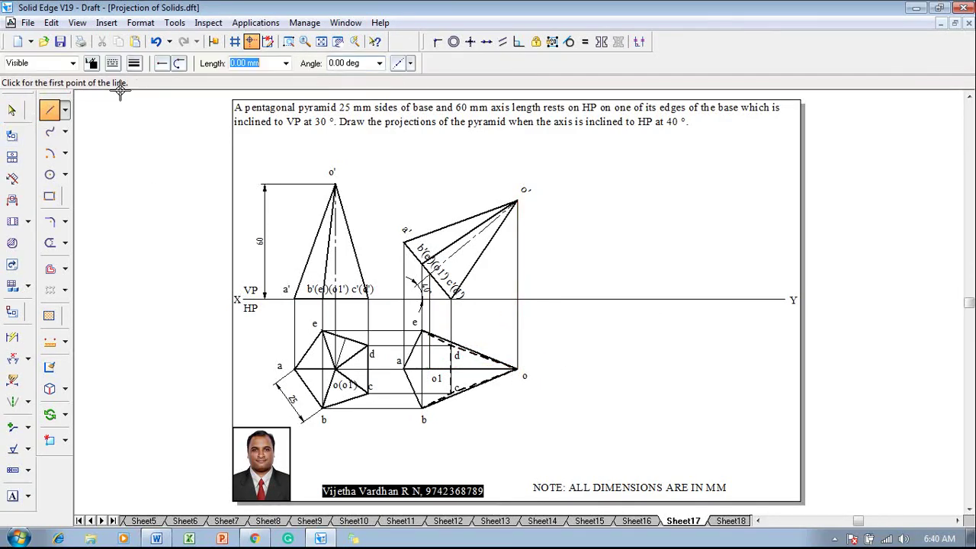
left_click(133, 64)
left_click(130, 81)
left_click(113, 63)
left_click(122, 82)
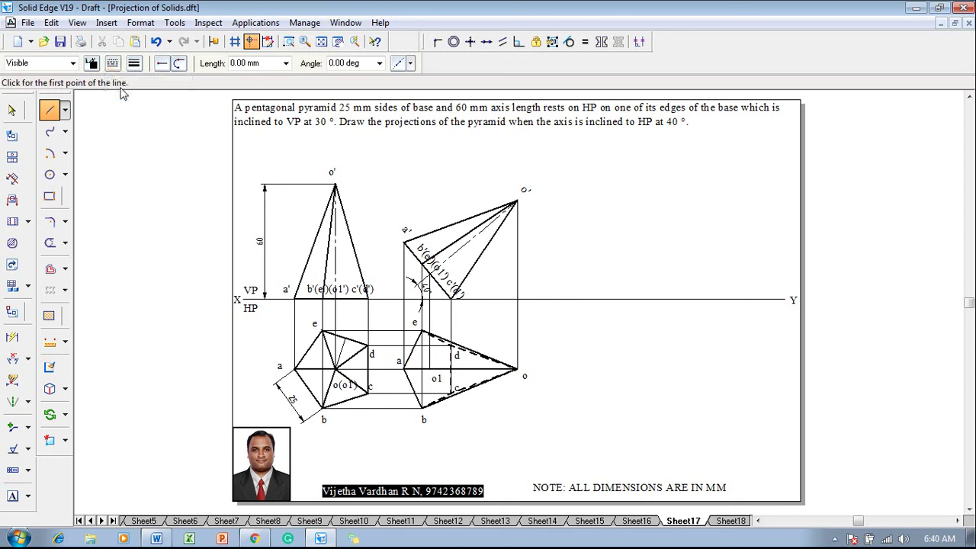
key("Escape")
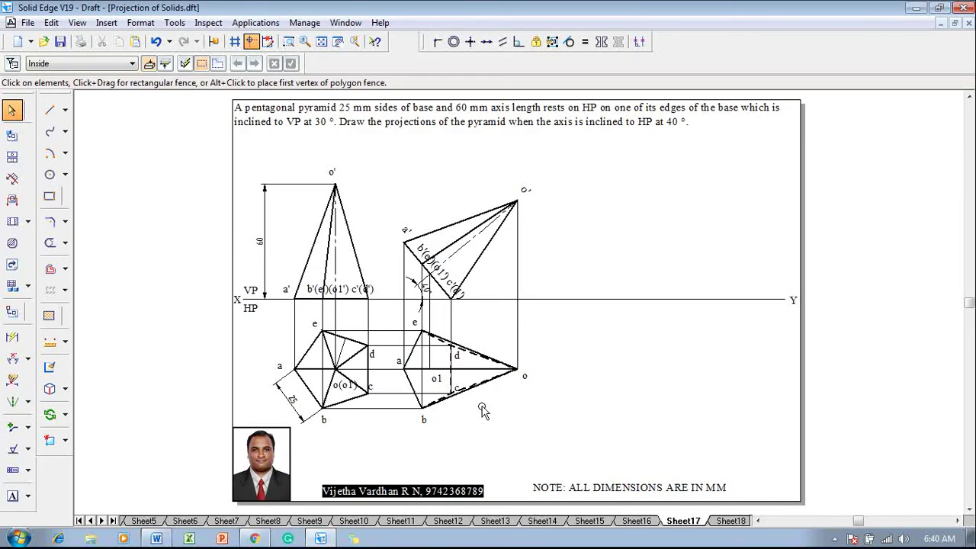
left_click(451, 378)
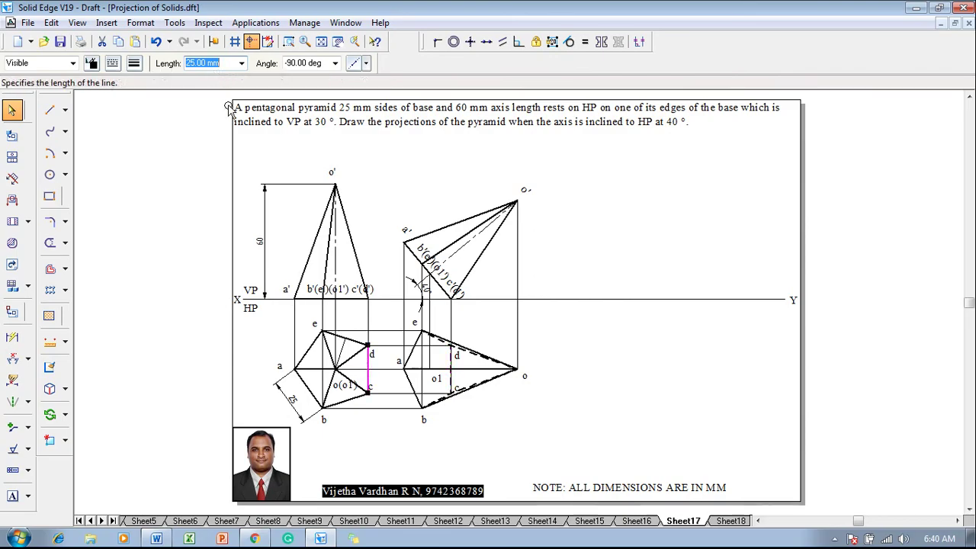
key("Escape")
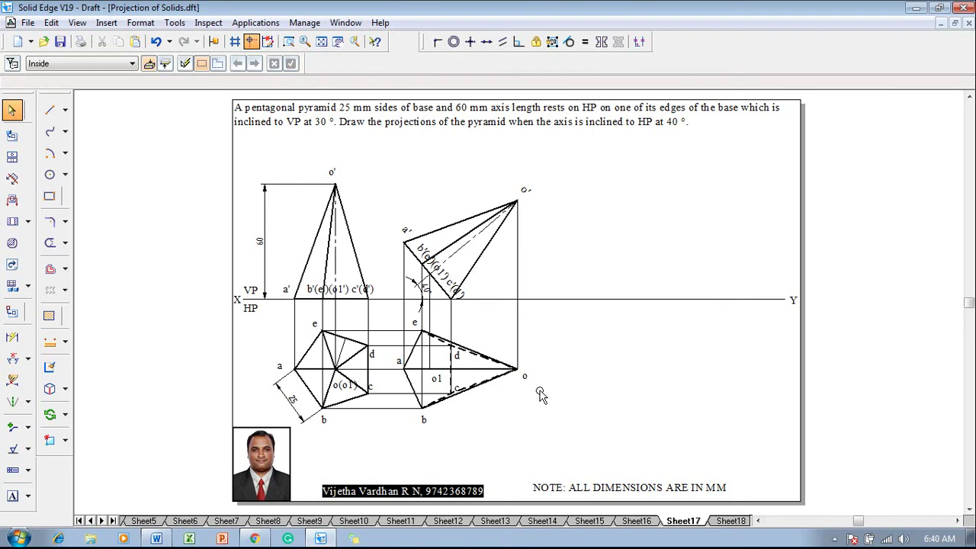
Step: Draw a 0.13 mm construction line sloping down to the right at about 24° to the XY line, beyond the second top view
left_click(49, 110)
left_click(134, 64)
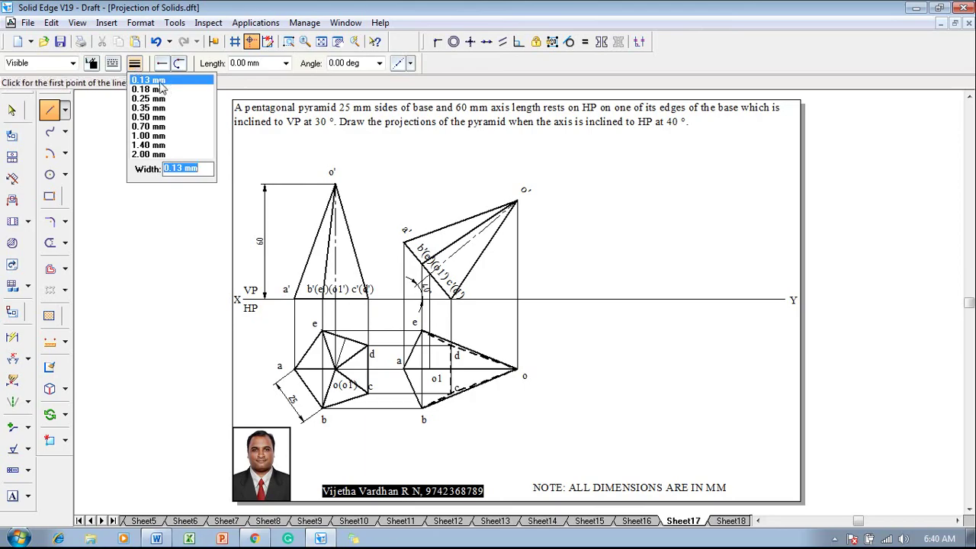
left_click(159, 81)
left_click(553, 316)
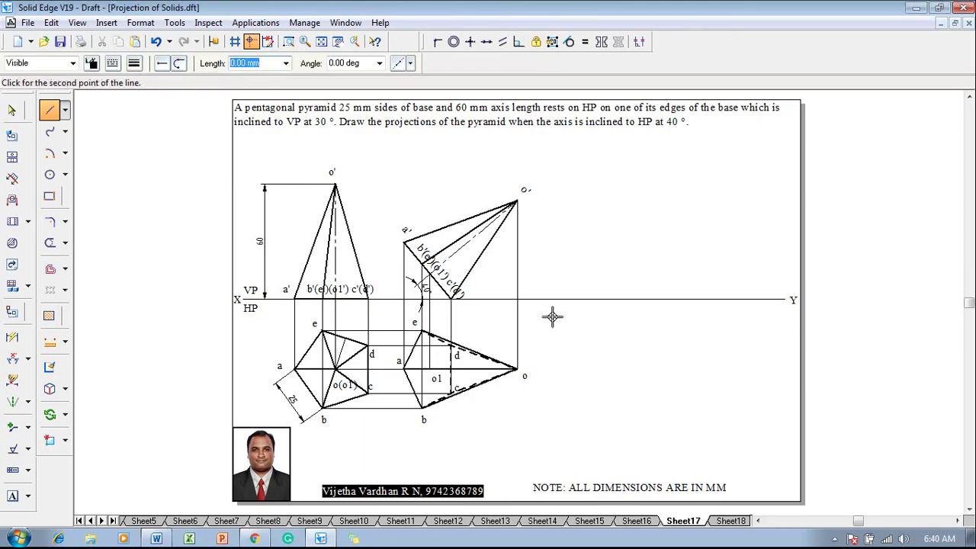
right_click(753, 425)
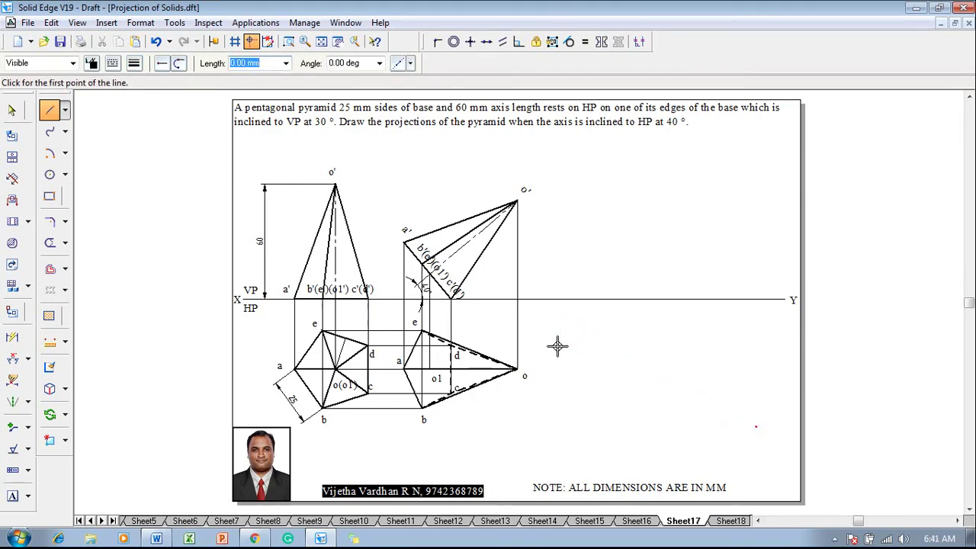
left_click(557, 344)
left_click(738, 422)
right_click(751, 413)
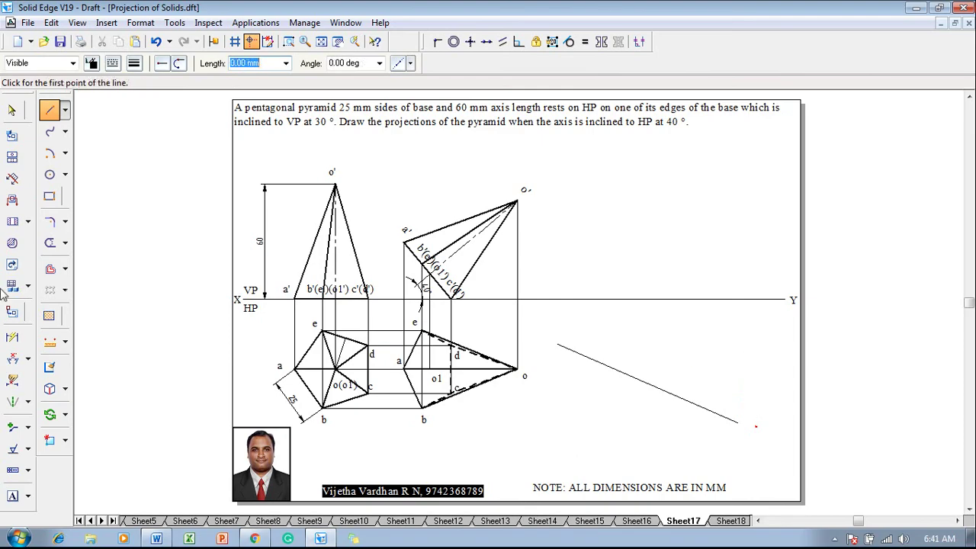
Step: Dimension the angle between the sloping construction line and the XY line and set it to 30°
left_click(12, 358)
left_click(575, 352)
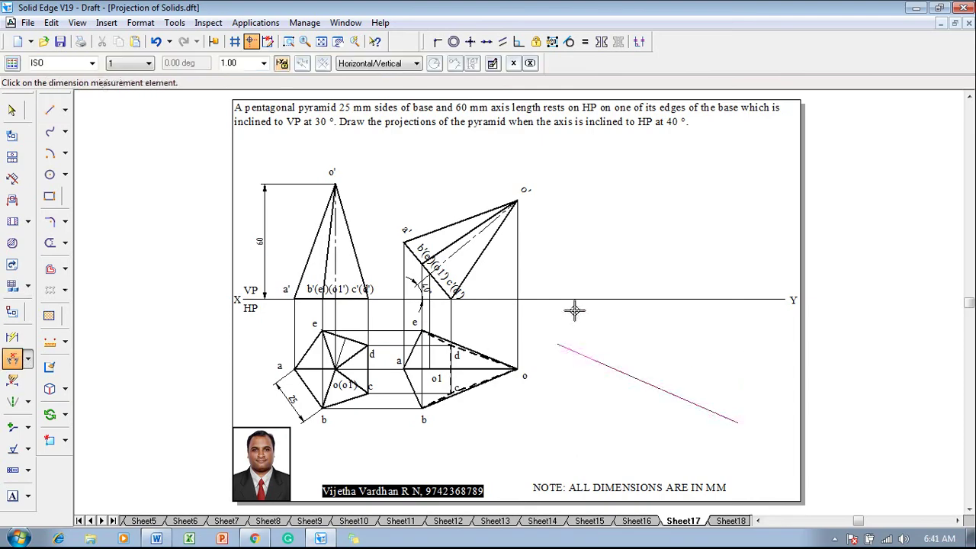
left_click(574, 301)
left_click(550, 309)
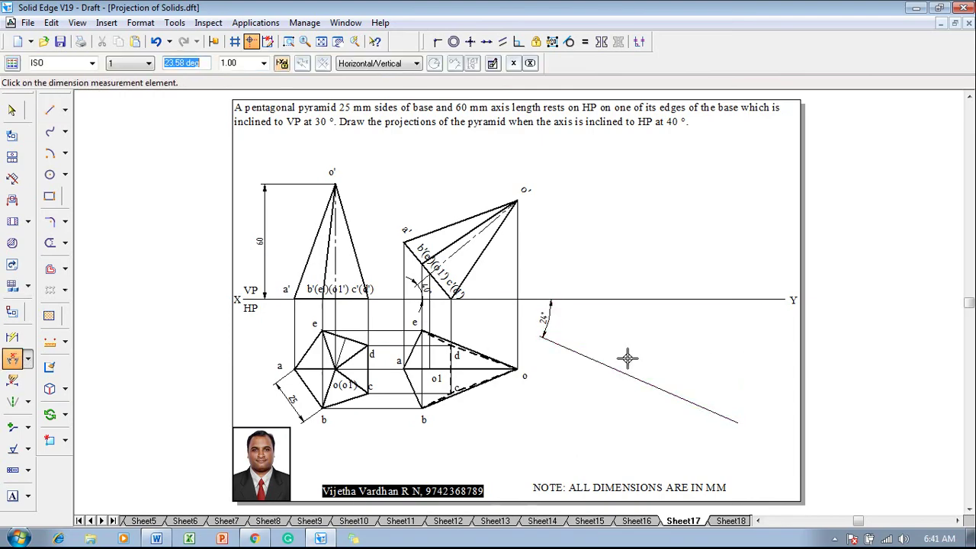
type("30")
key("Return")
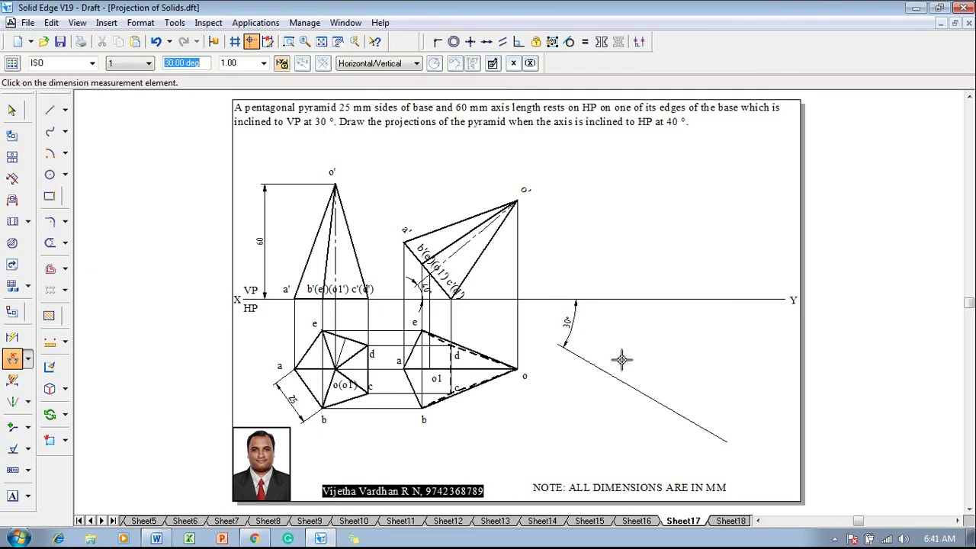
key("Escape")
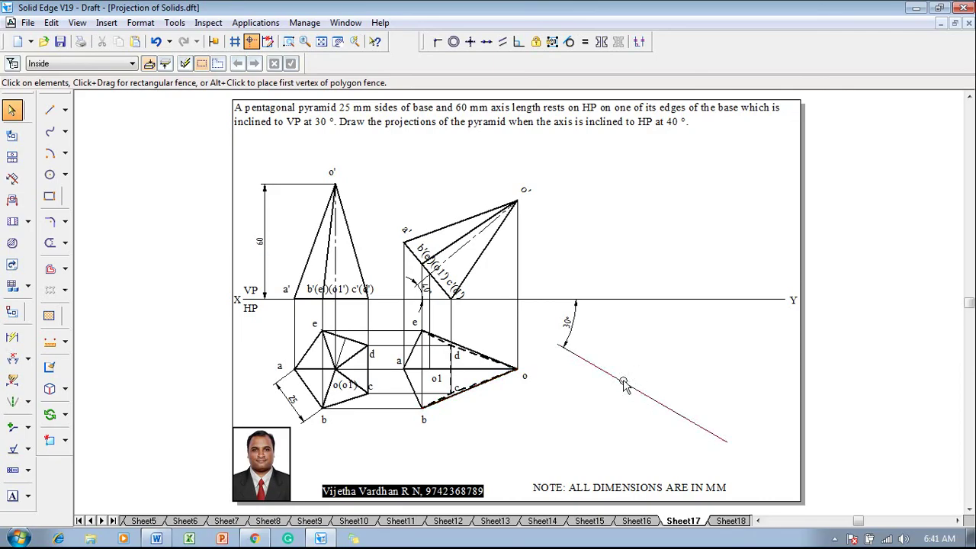
Step: Copy the second top view with its labels so that corner d lands on the 30° construction line
left_click_drag(539, 447, 393, 312)
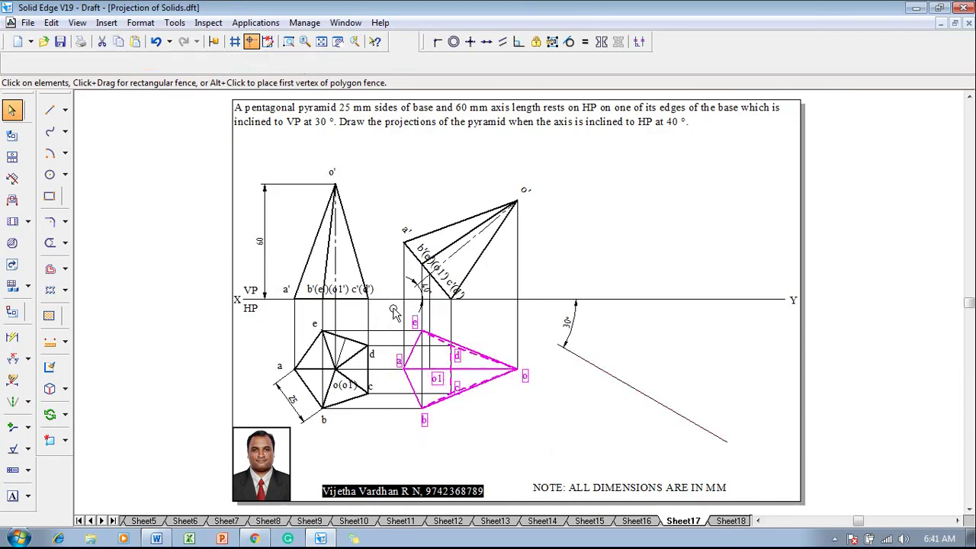
left_click(65, 414)
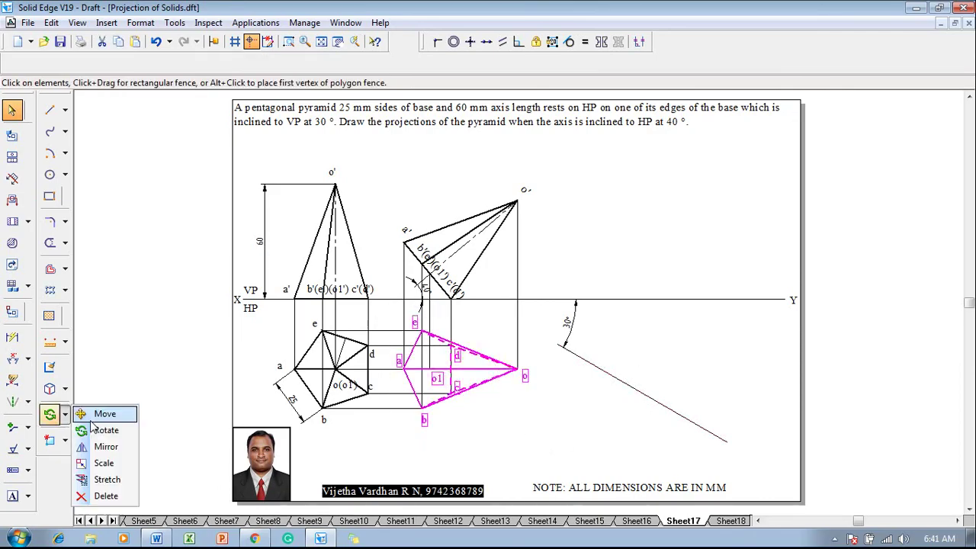
left_click(89, 420)
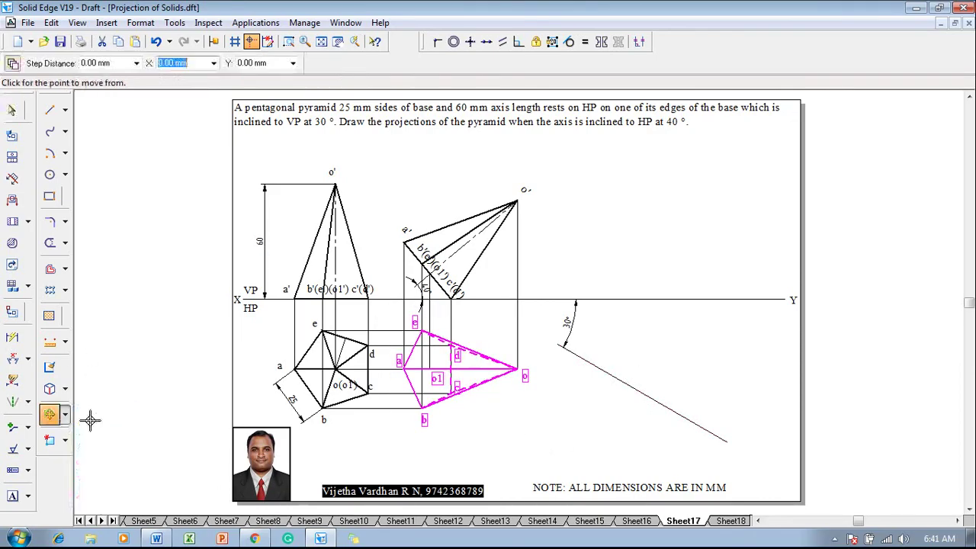
left_click(450, 348)
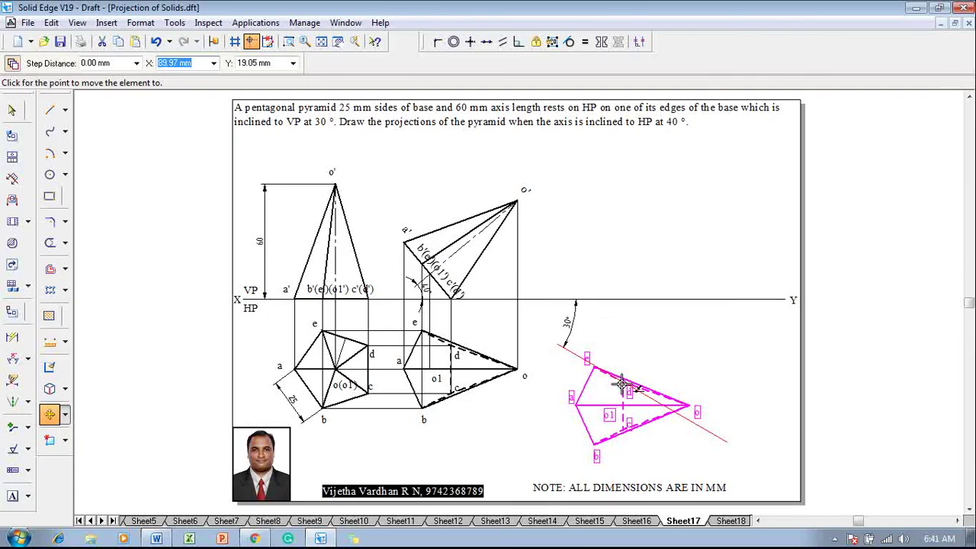
Step: Rotate the copied top view 60° about corner d so that base edge d-c lies along the 30° construction line
left_click(66, 416)
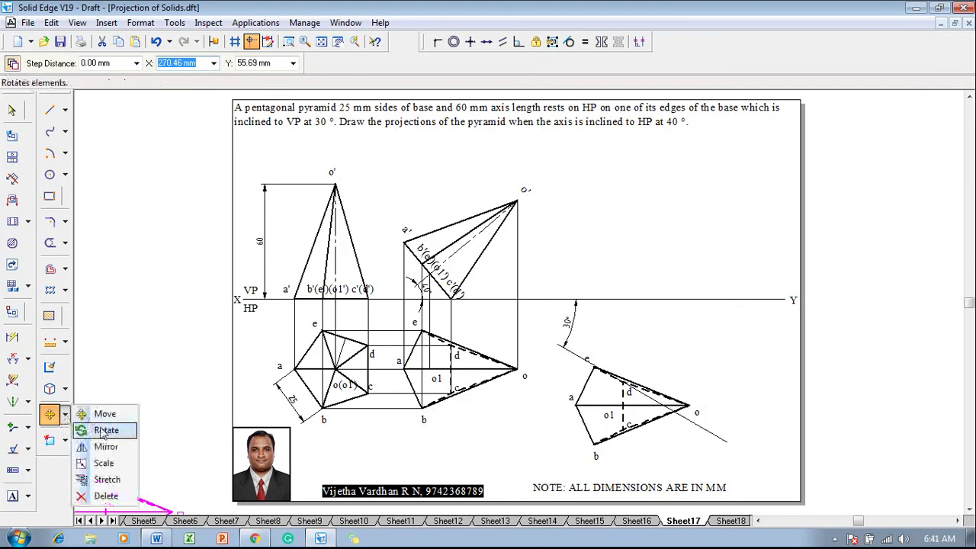
left_click(101, 430)
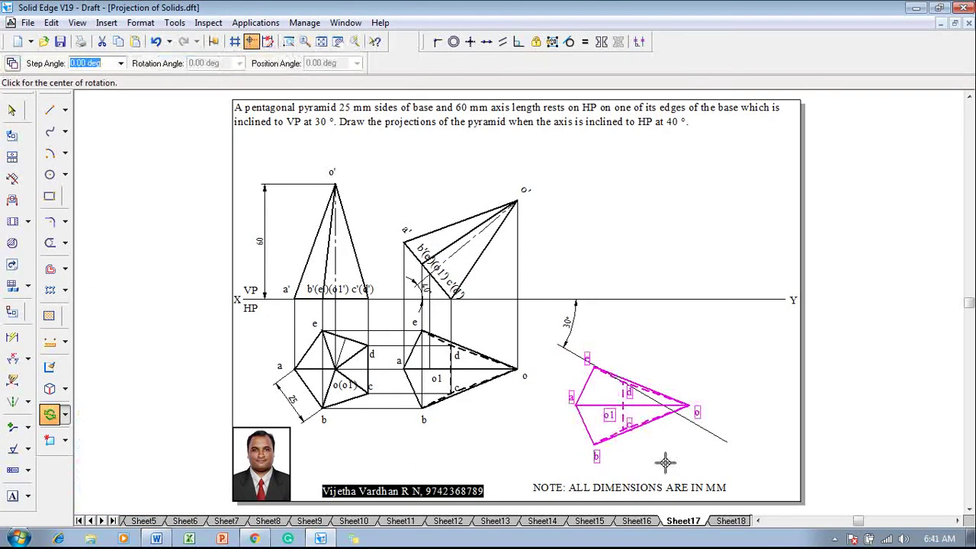
left_click(624, 385)
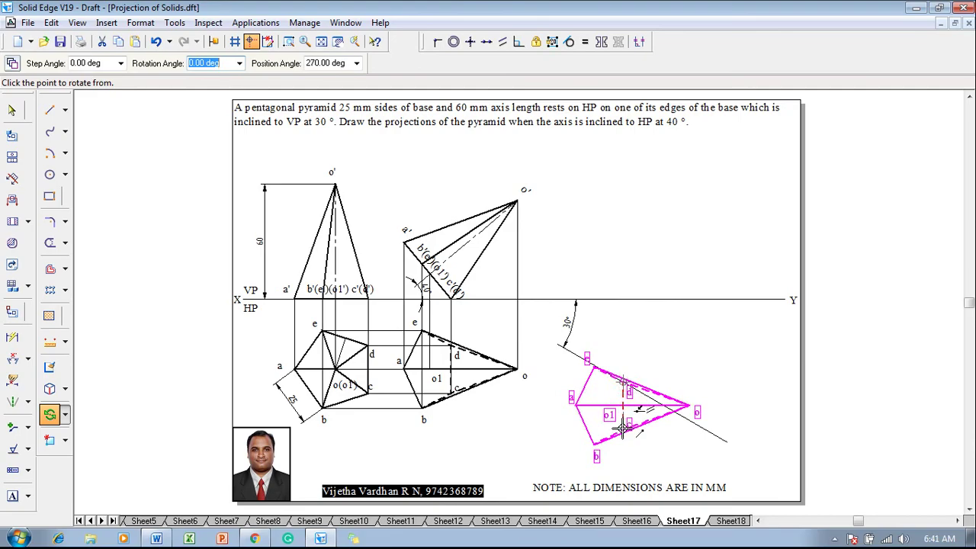
left_click(624, 430)
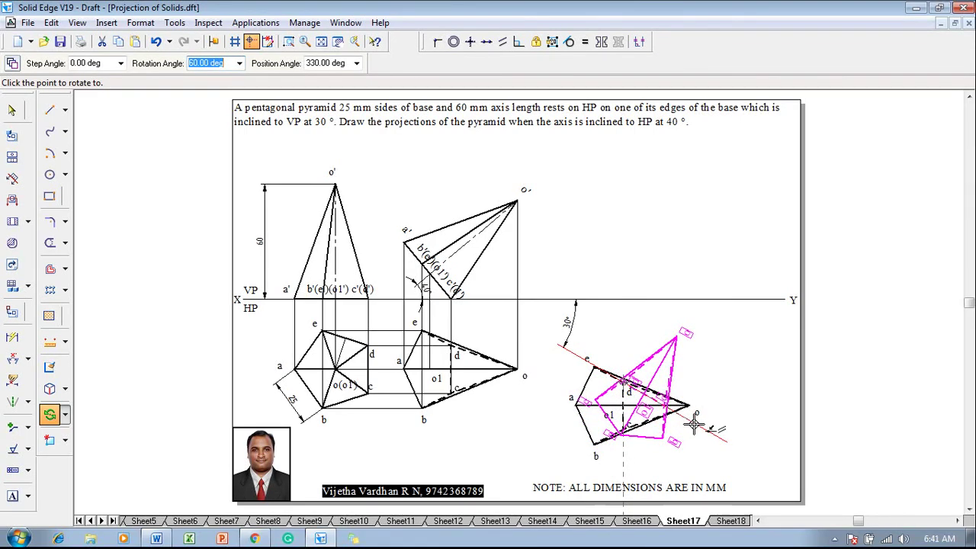
left_click(694, 425)
left_click(724, 402)
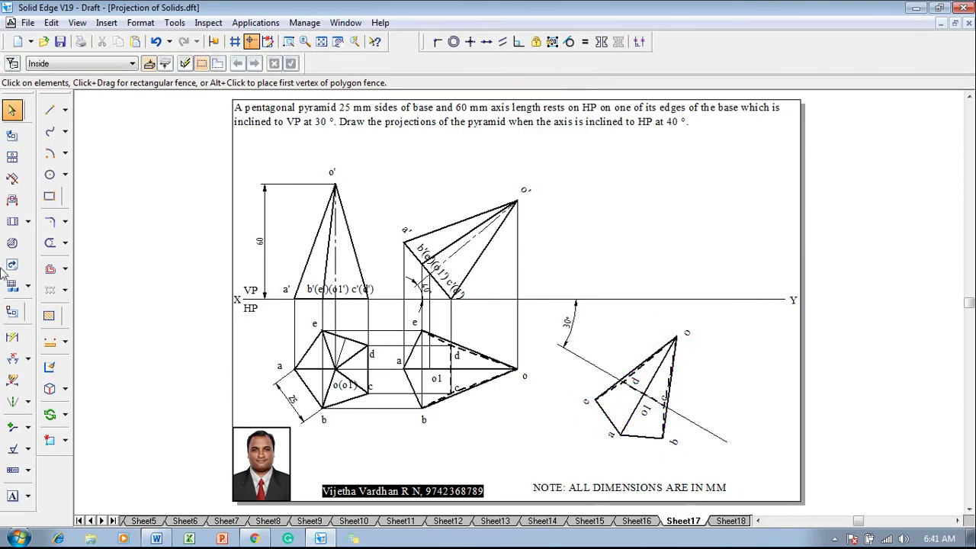
Step: Draw 0.13 mm projectors vertically up from the rotated view's apex o and horizontally across to o' of the tilted front view
left_click(50, 110)
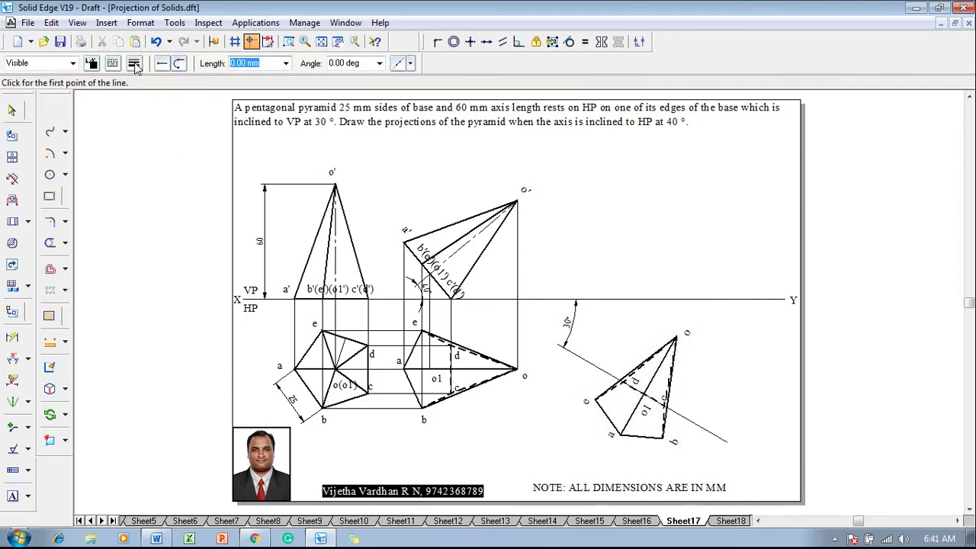
left_click(134, 65)
left_click(147, 85)
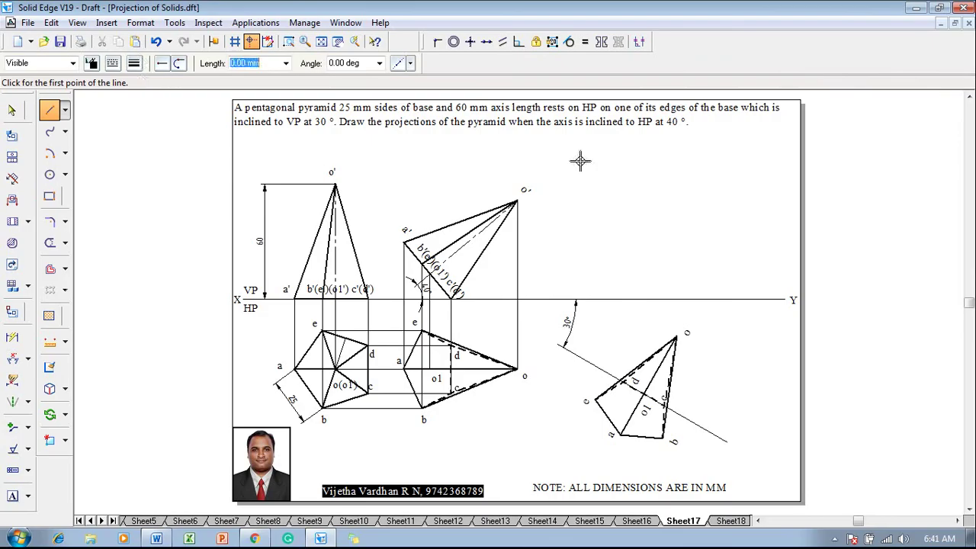
left_click(678, 336)
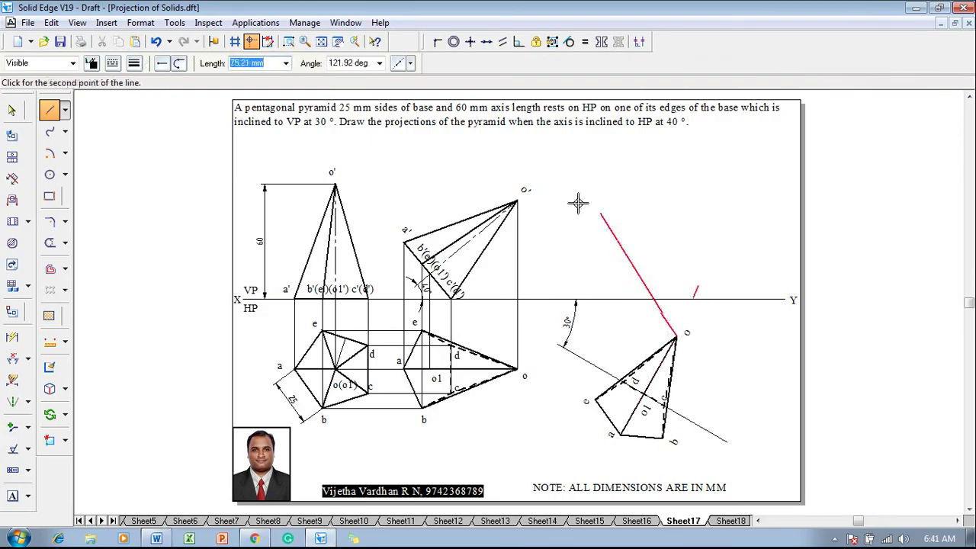
left_click(677, 200)
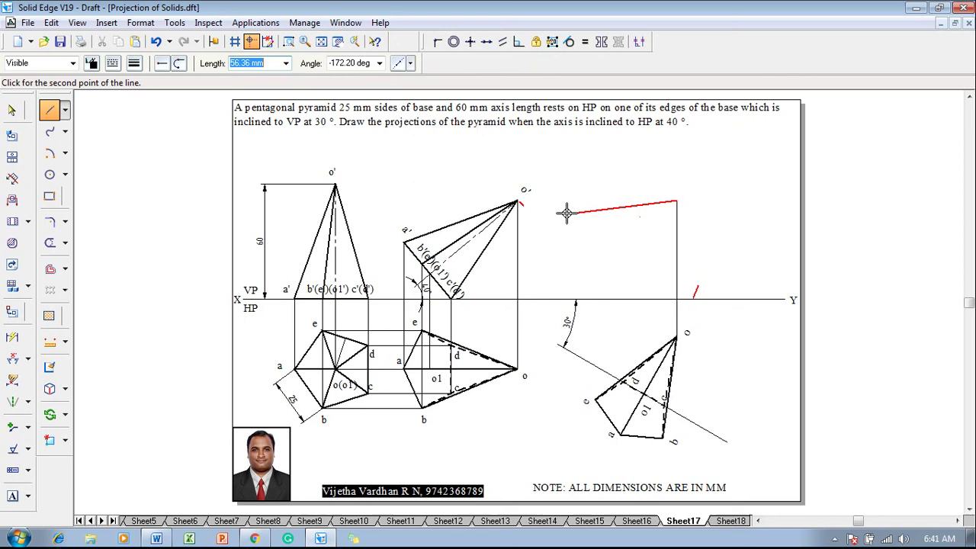
left_click(518, 200)
right_click(562, 228)
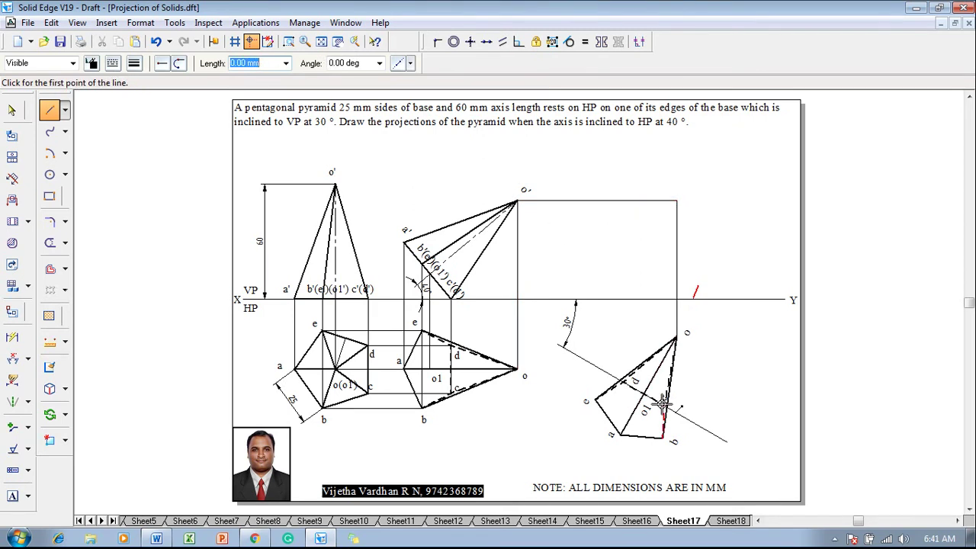
Step: Draw vertical projectors from base corners c and d of the rotated top view up to the XY line
left_click(663, 405)
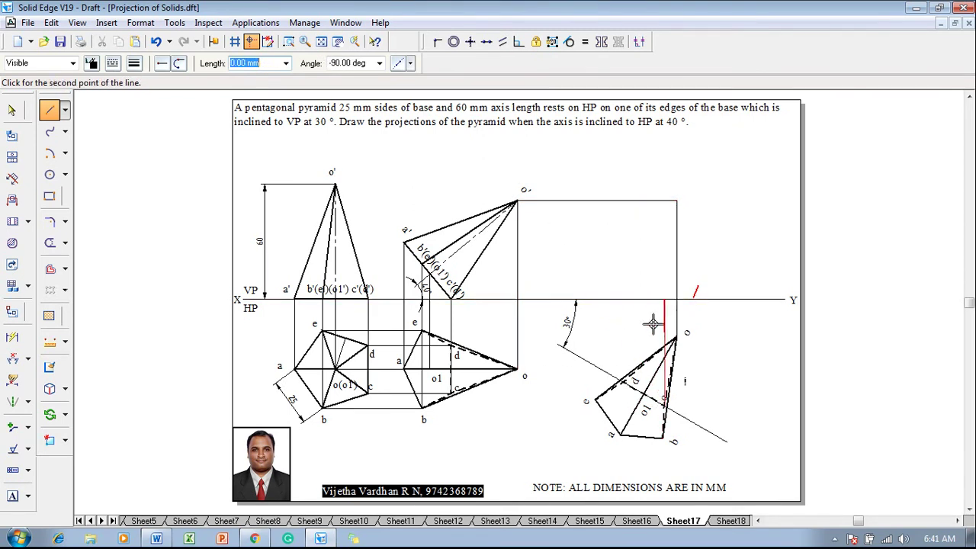
left_click(623, 380)
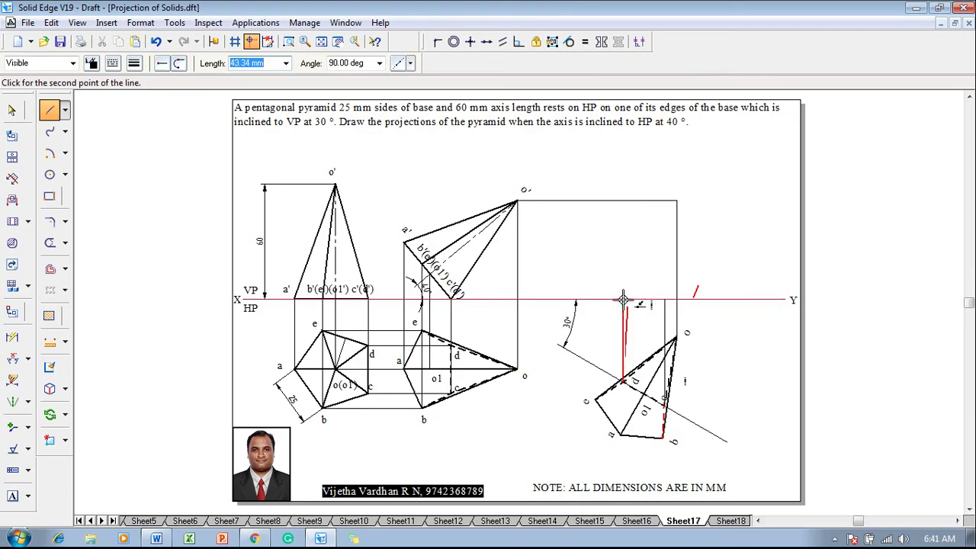
left_click(624, 300)
right_click(630, 307)
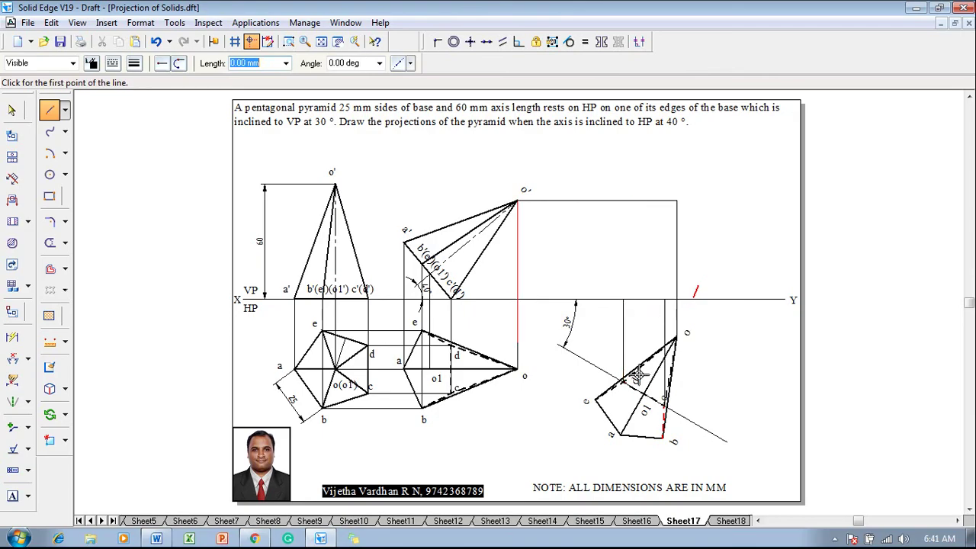
Step: Draw projectors vertically up from o1 of the rotated top view and horizontally across to o1' of the tilted front view
left_click(634, 411)
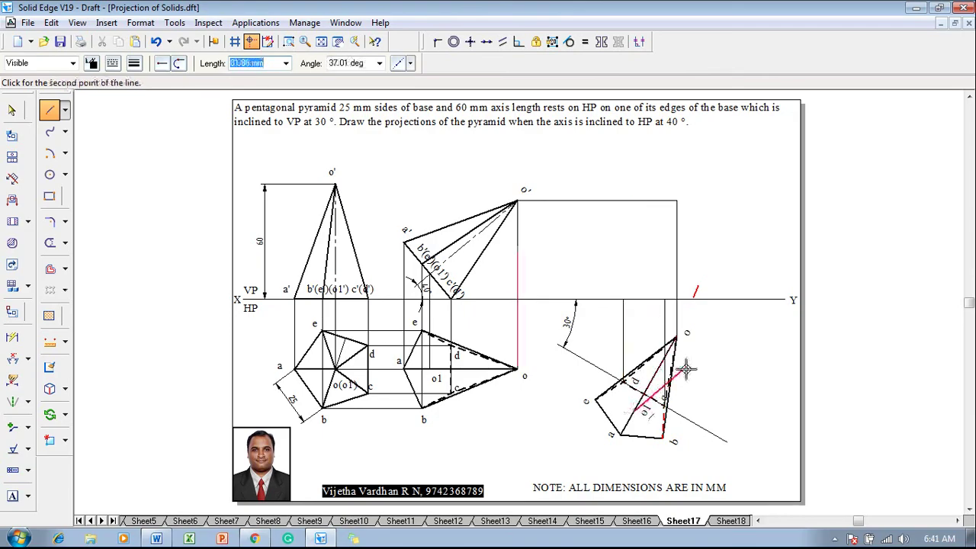
left_click(633, 273)
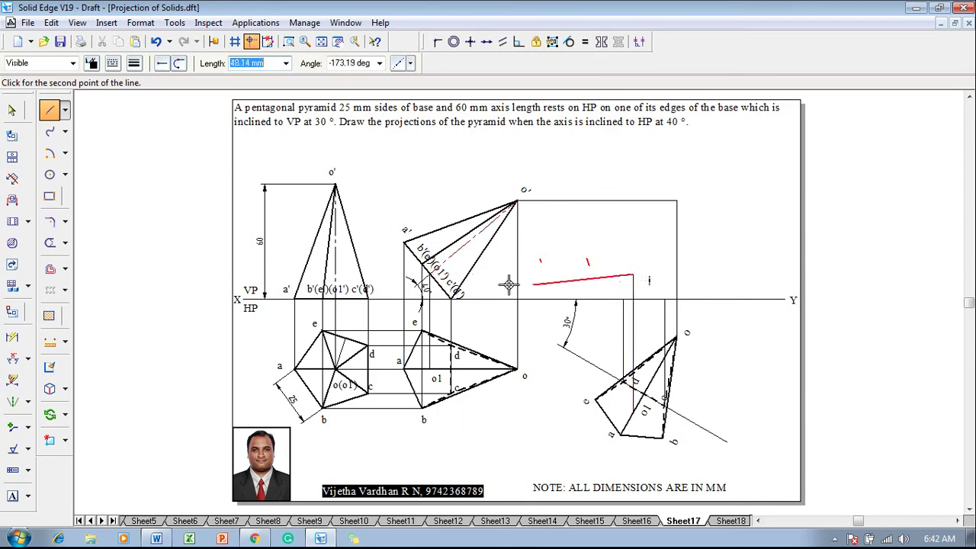
left_click(431, 272)
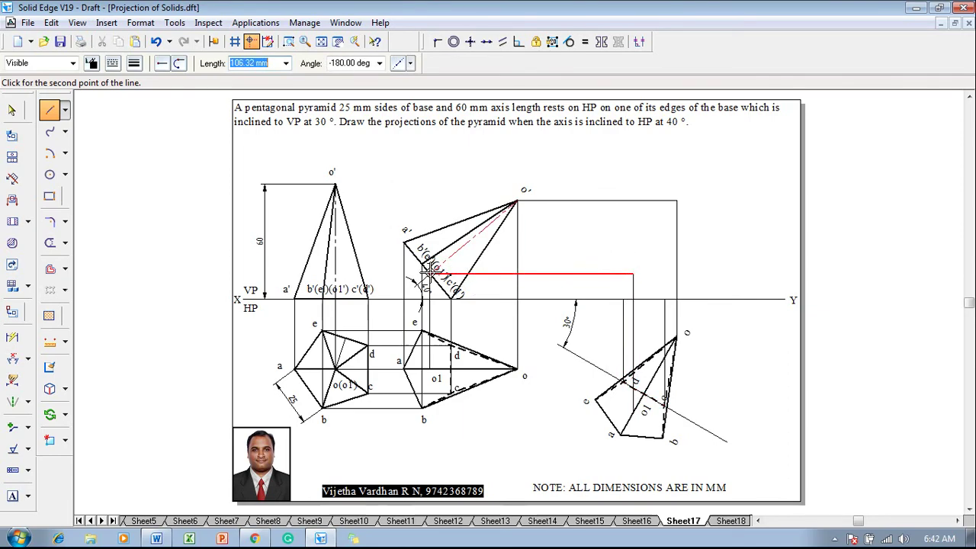
right_click(482, 288)
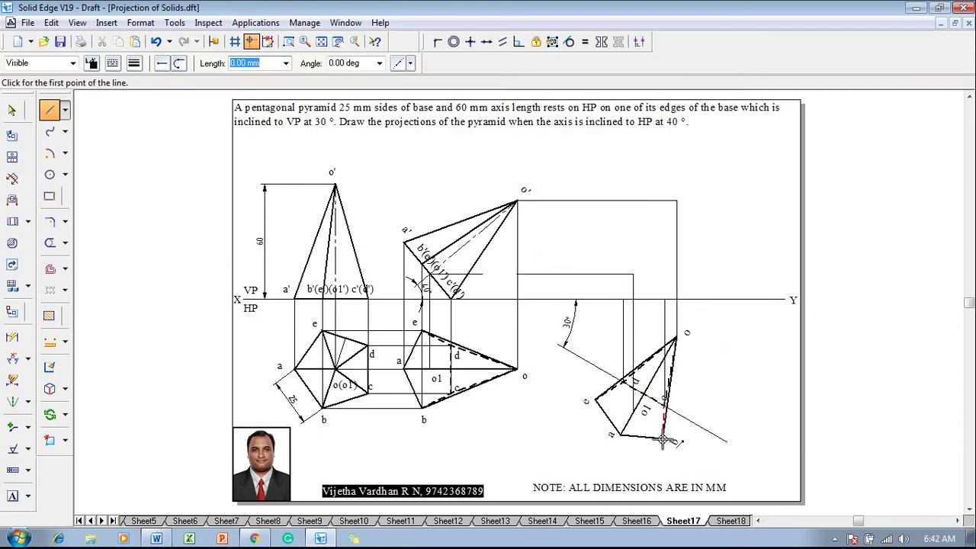
Step: Draw projectors up from corners b and e of the rotated top view, meeting a horizontal projector from b'(e') of the tilted front view
left_click(662, 437)
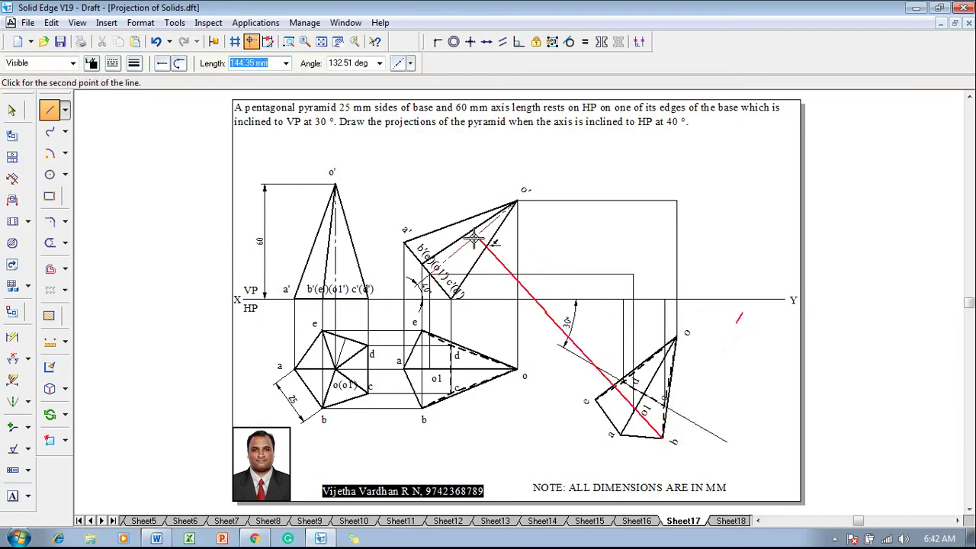
left_click(664, 264)
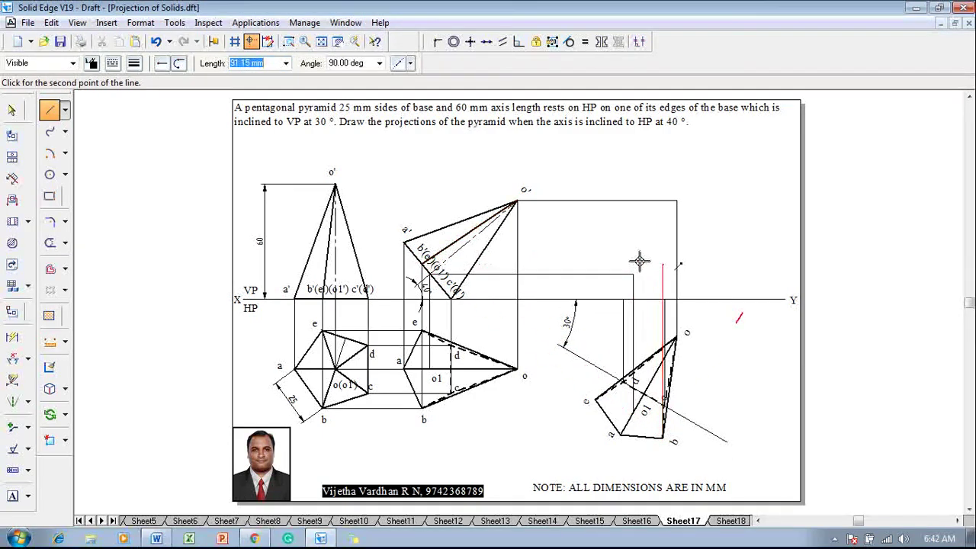
left_click(423, 266)
right_click(482, 280)
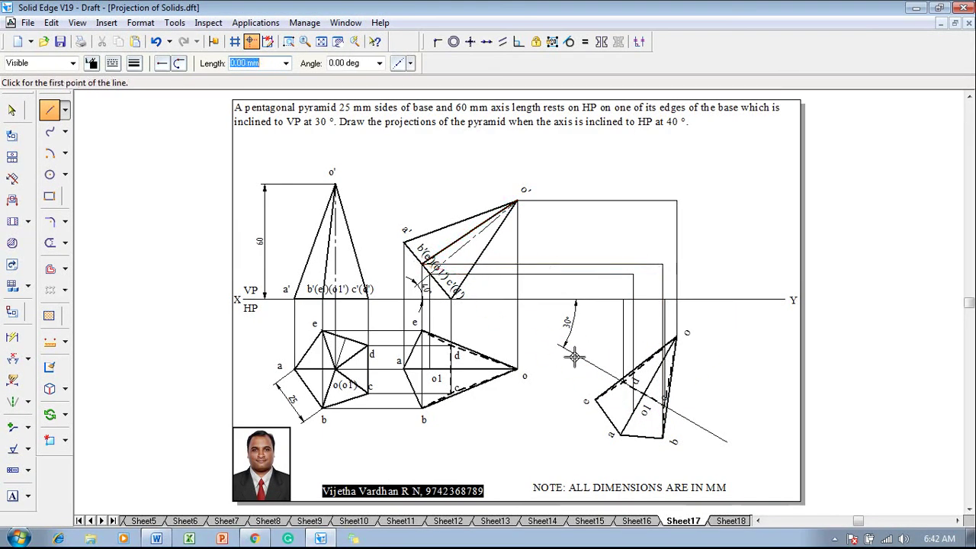
left_click(595, 398)
left_click(595, 274)
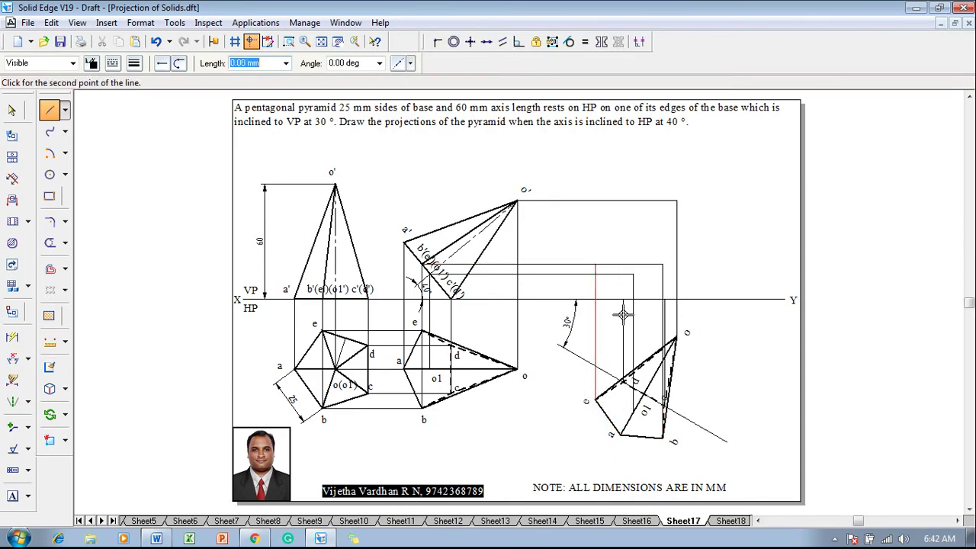
right_click(623, 312)
Step: Draw projectors vertically up from corner a of the rotated top view and horizontally across to a' of the tilted front view
left_click(595, 398)
left_click(618, 433)
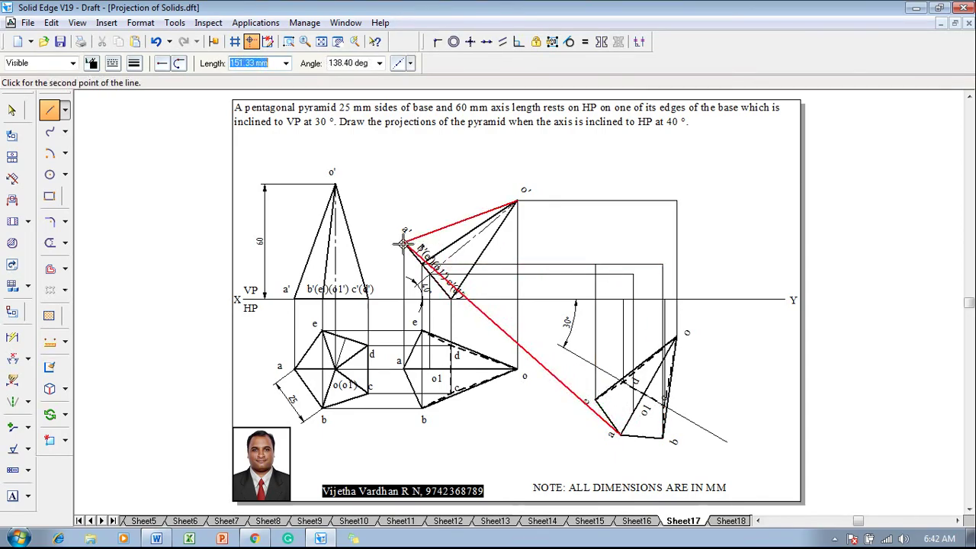
left_click(620, 243)
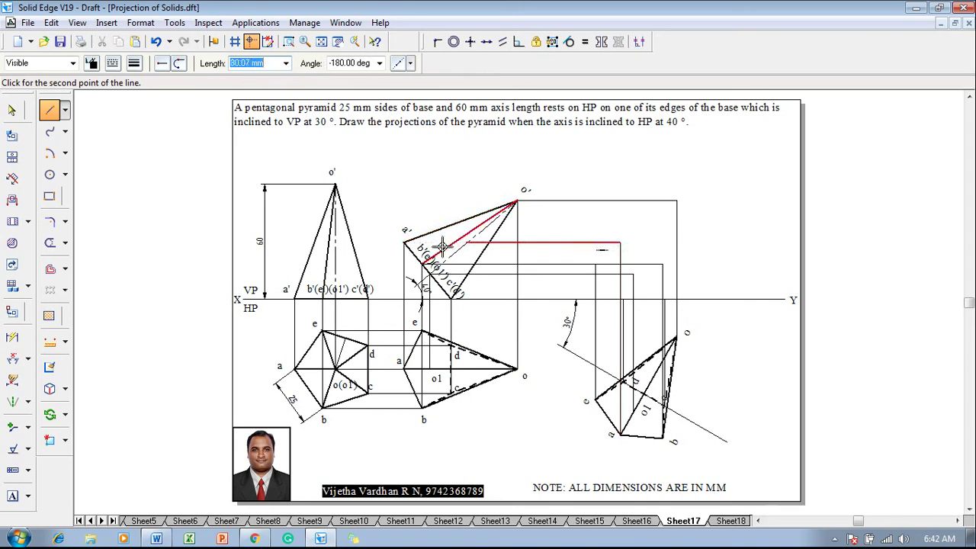
left_click(418, 242)
right_click(556, 279)
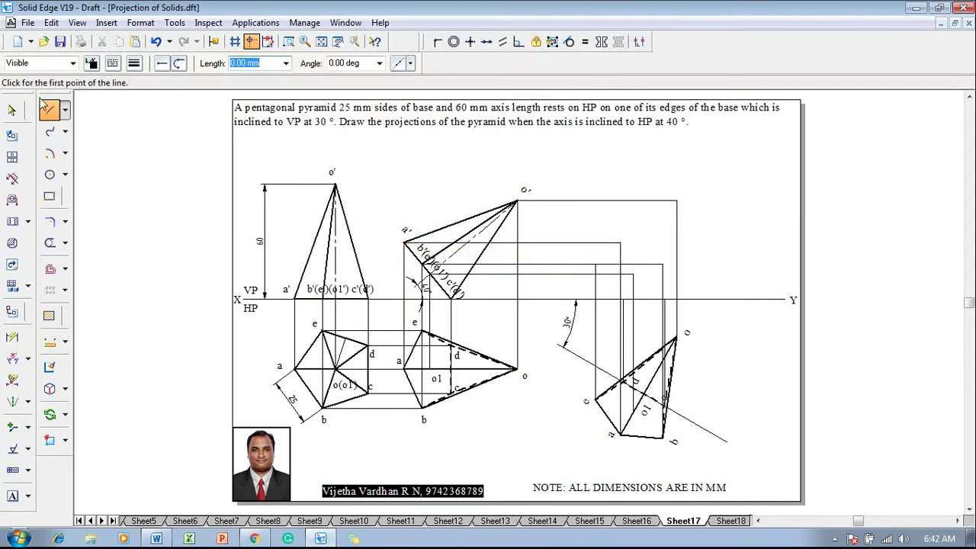
Step: Label the projected points of the final front view a', b', c', d', e', o1' and o'
left_click(12, 496)
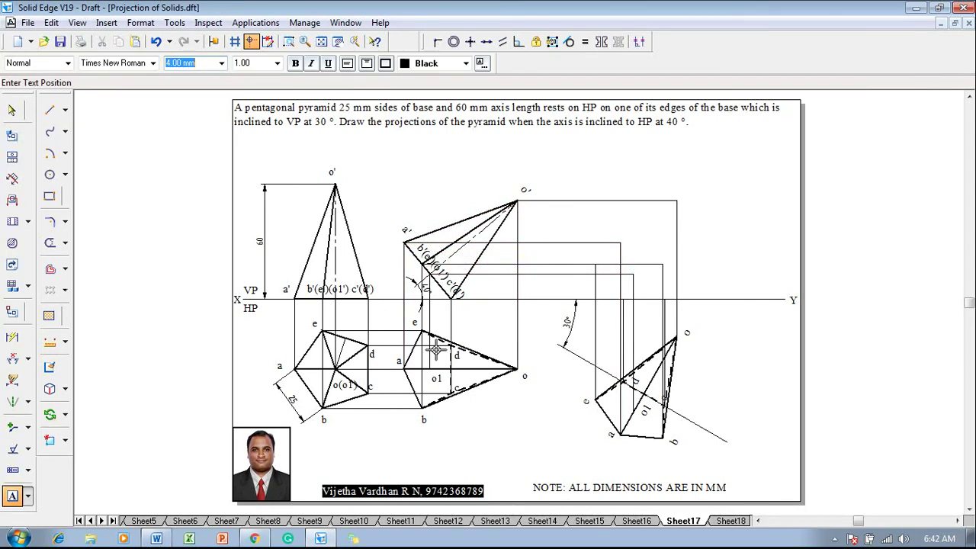
left_click(610, 226)
type("a")
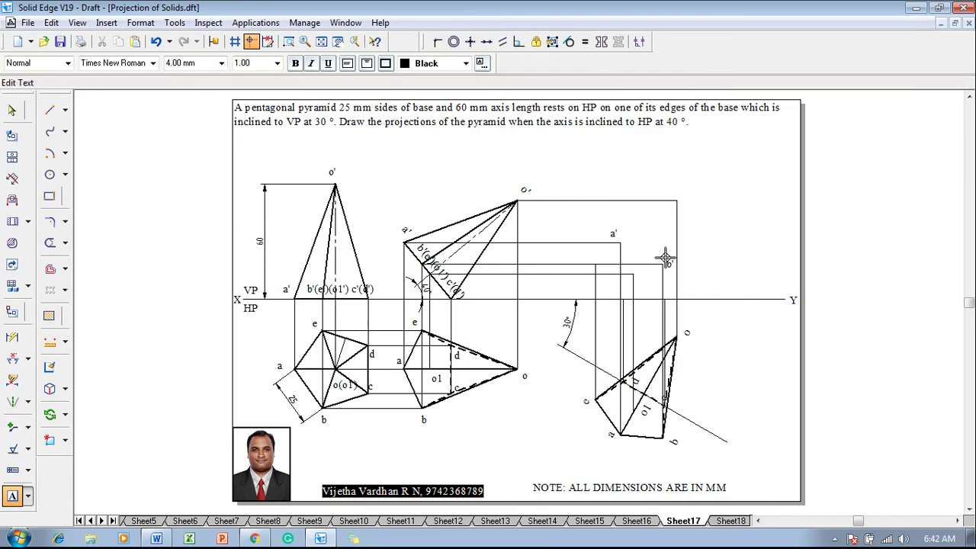
type("b'")
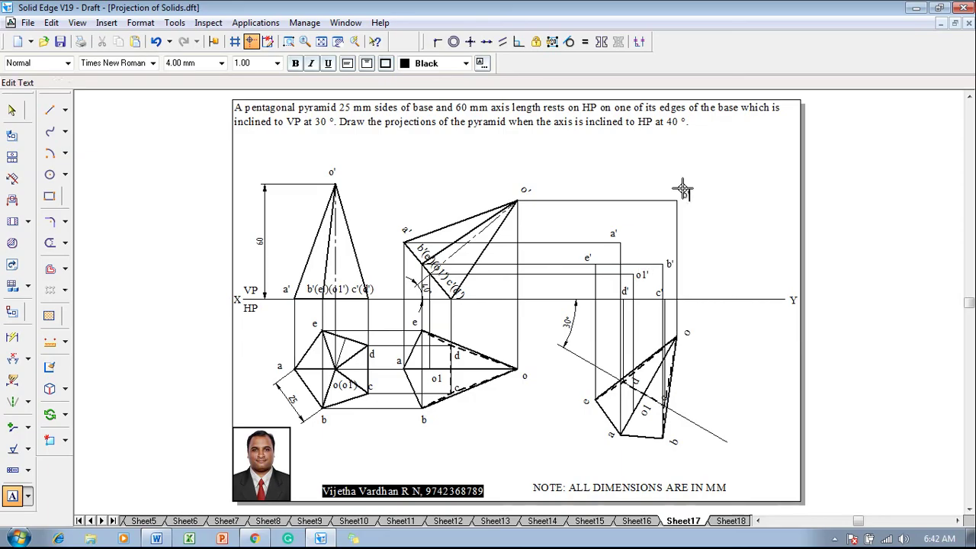
key("Escape")
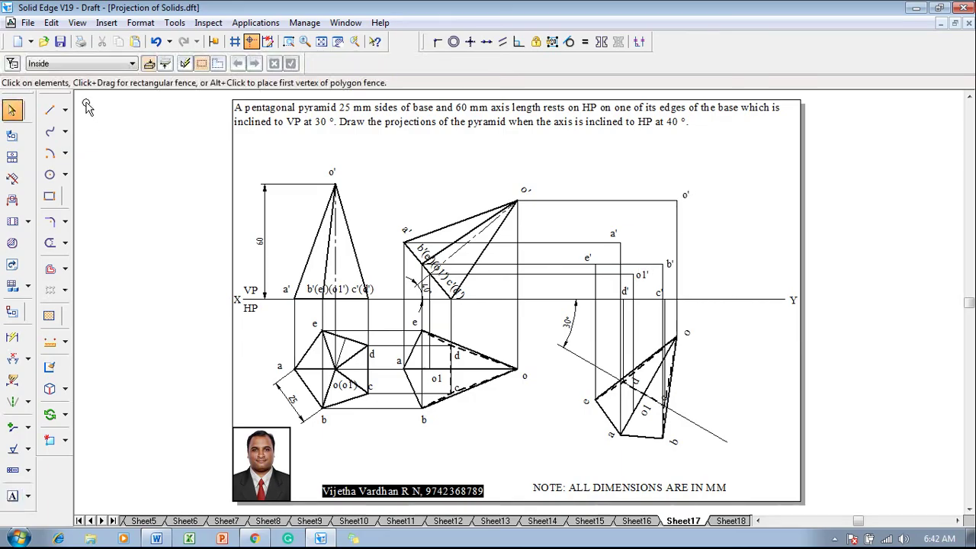
Step: Draw the final front view's outline with 0.35 mm lines through o', c', d', e', a' and back to o'
left_click(49, 109)
left_click(133, 63)
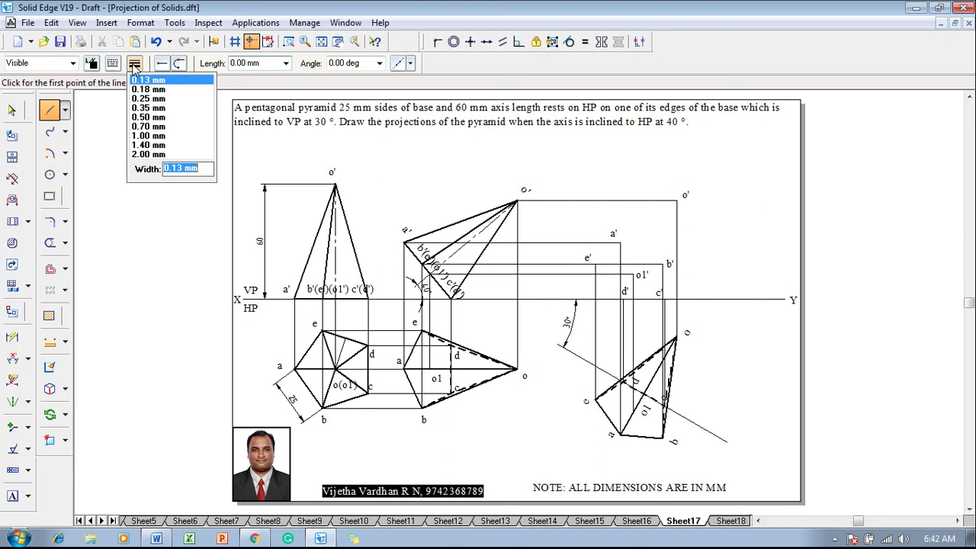
left_click(138, 110)
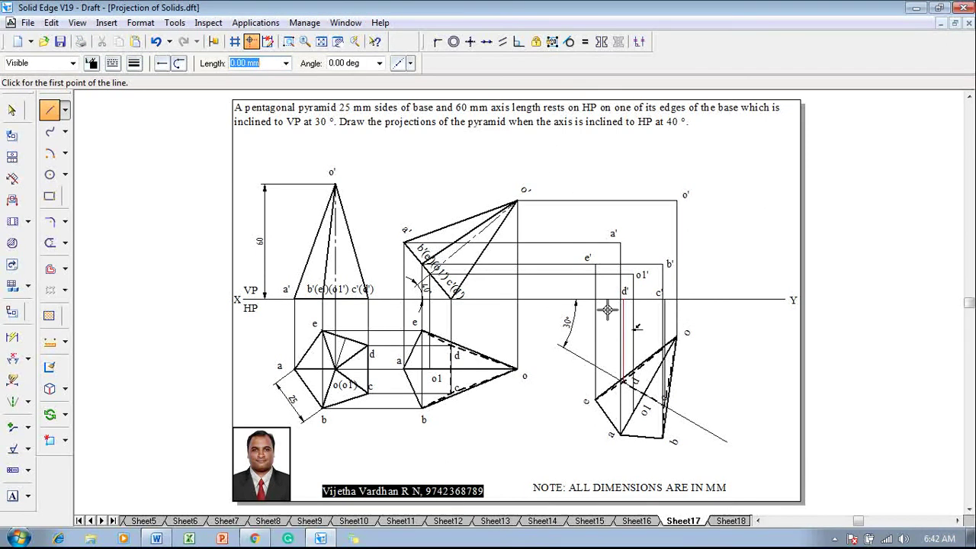
left_click(677, 201)
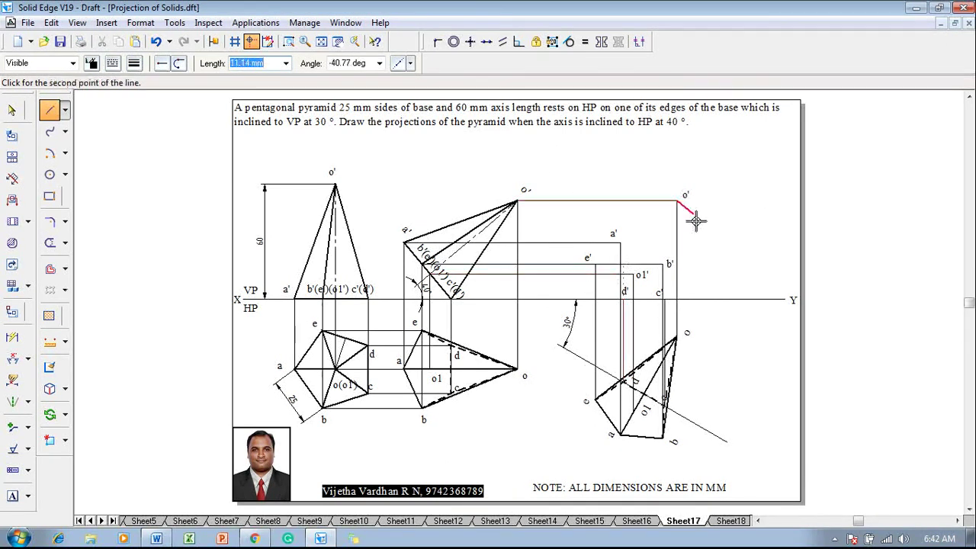
left_click(666, 299)
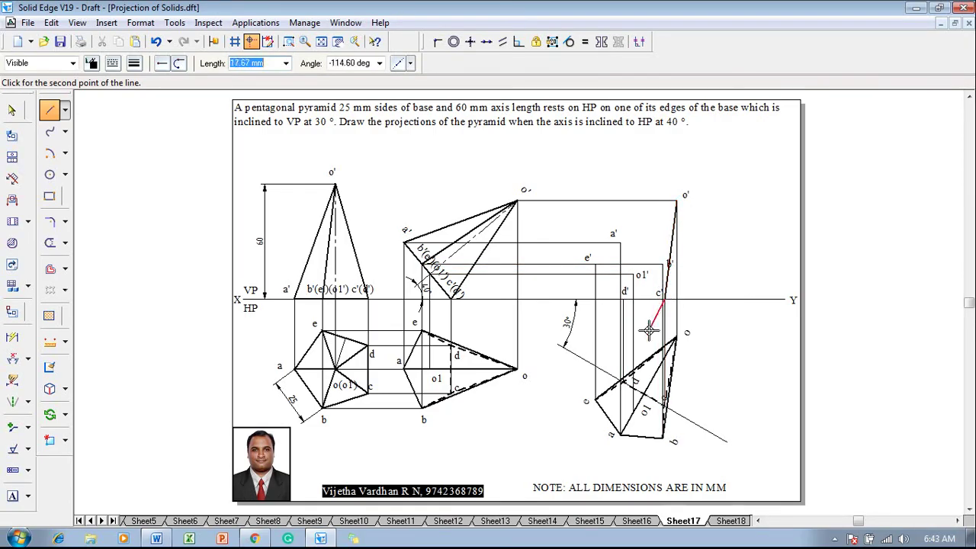
left_click(624, 298)
left_click(595, 264)
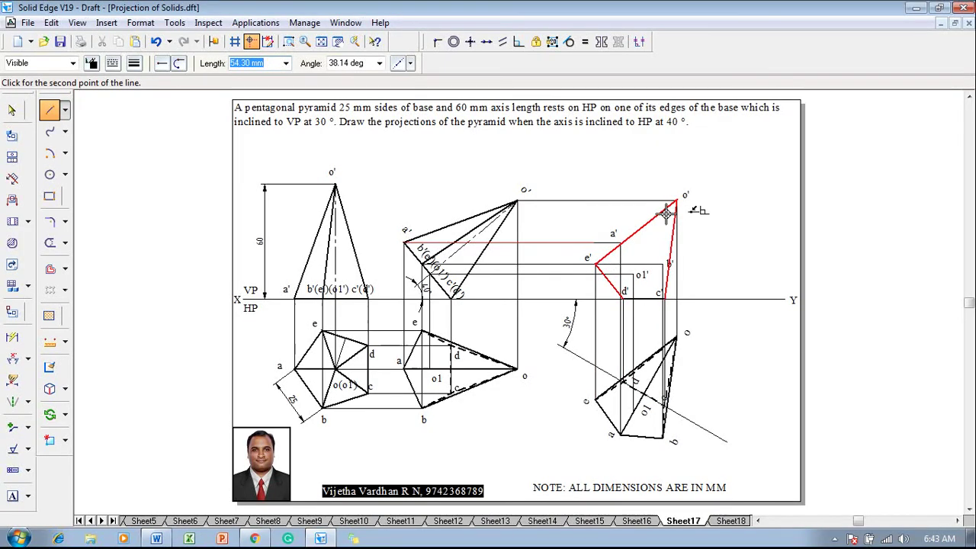
left_click(621, 242)
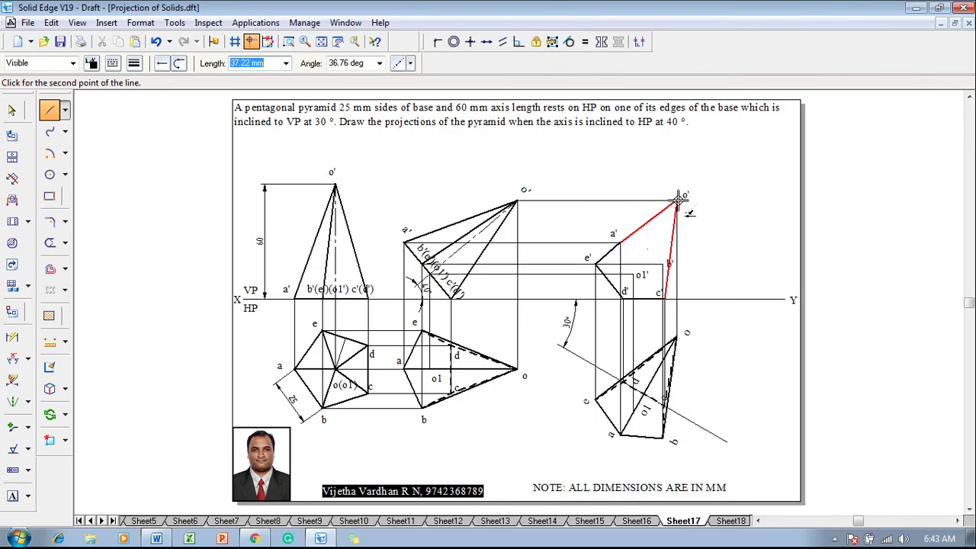
left_click(677, 199)
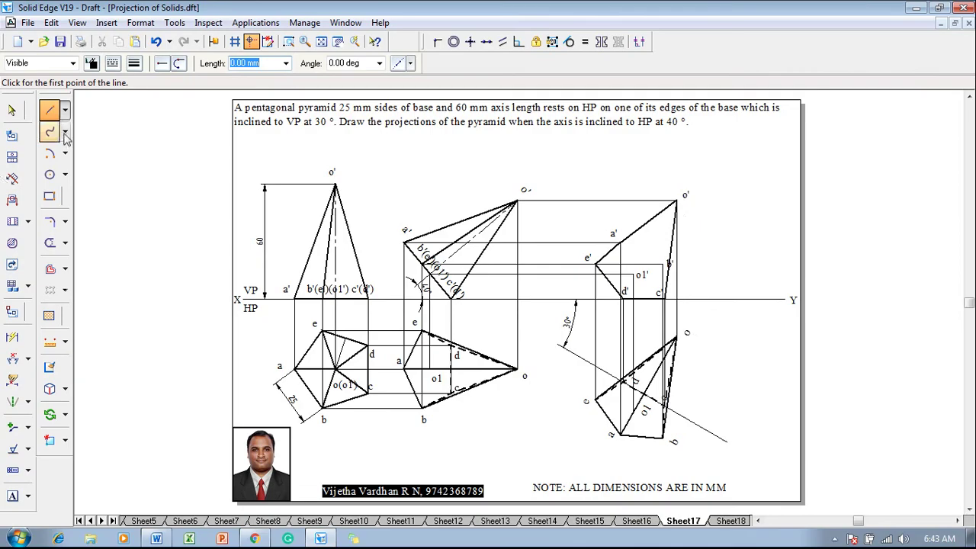
Step: Draw the remaining base edges a'-b' and b'-c' of the final front view
left_click(621, 243)
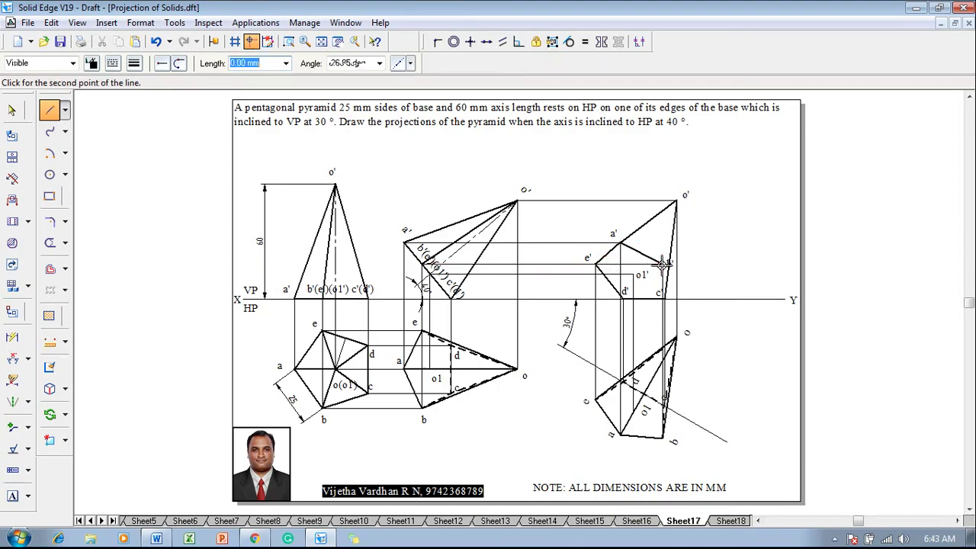
left_click(662, 264)
key("Escape")
key("Escape")
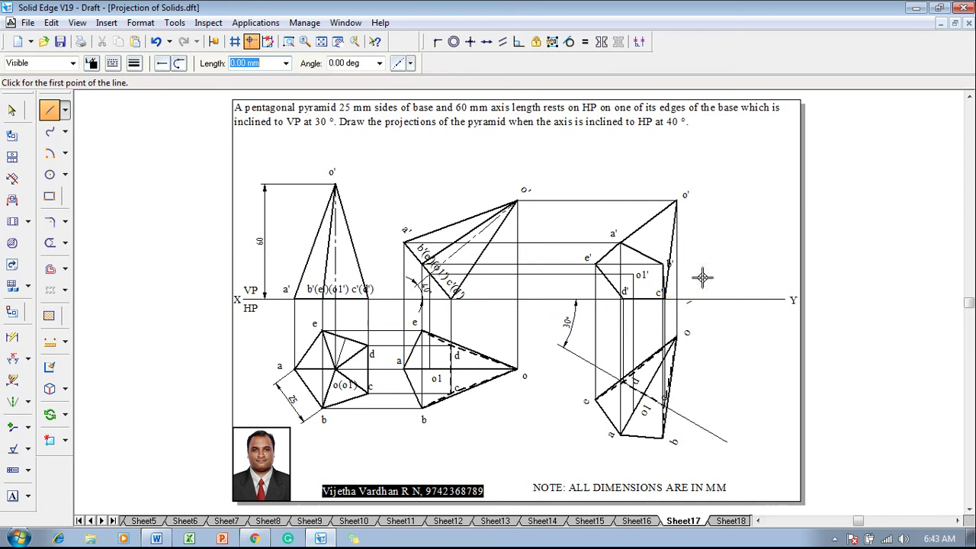
Step: Move the b' and d' labels of the final front view inside the base pentagon, clear of the edges
left_click_drag(675, 273, 663, 281)
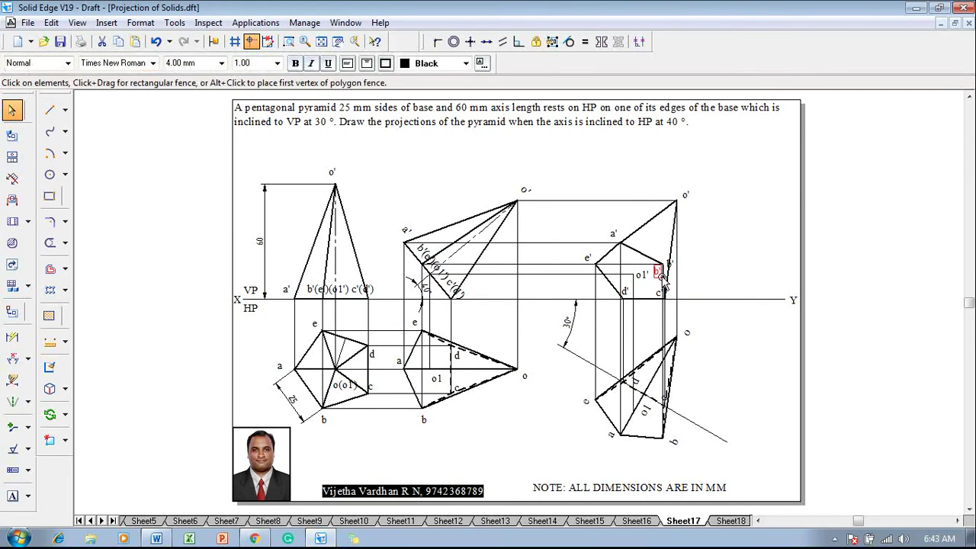
left_click(720, 284)
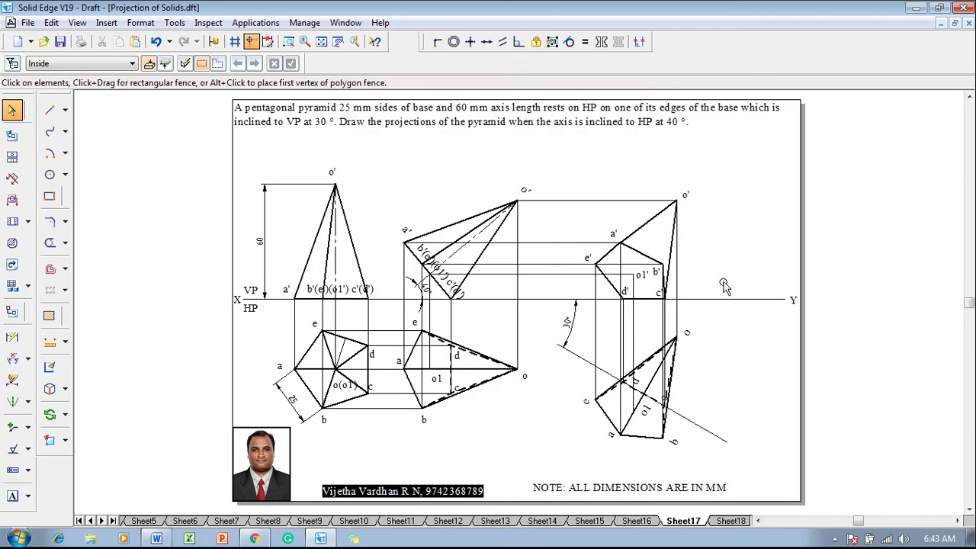
mouse_move(629, 296)
left_mouse_down()
mouse_move(614, 297)
mouse_move(635, 295)
left_mouse_up()
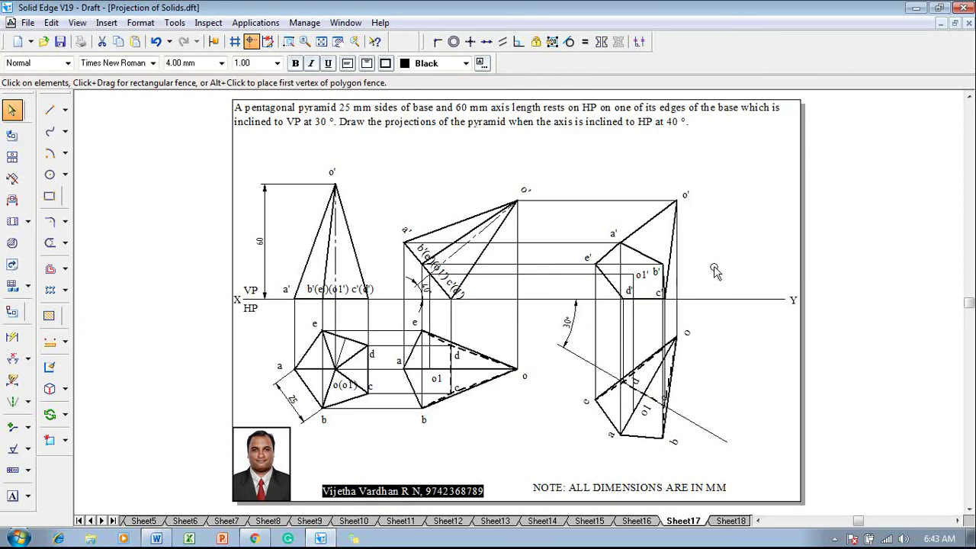
left_click(699, 351)
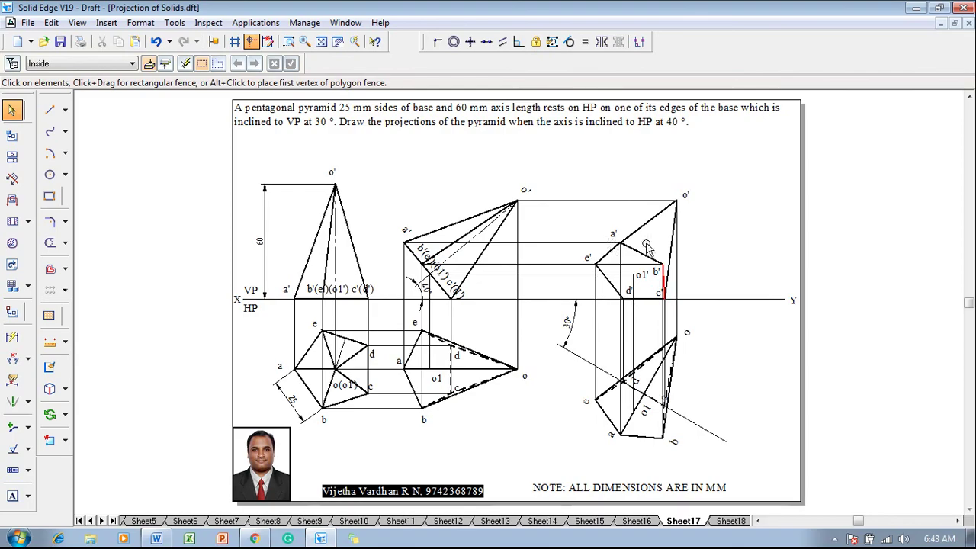
Step: Draw the hidden slant edge from d' to o' in the final front view as a dashed line
left_click(50, 131)
left_click(50, 110)
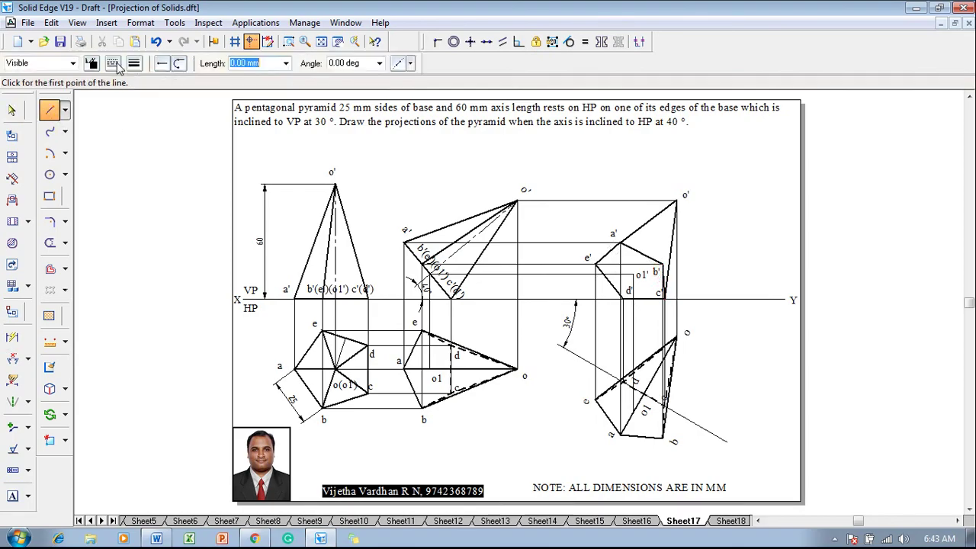
left_click(113, 62)
left_click(120, 95)
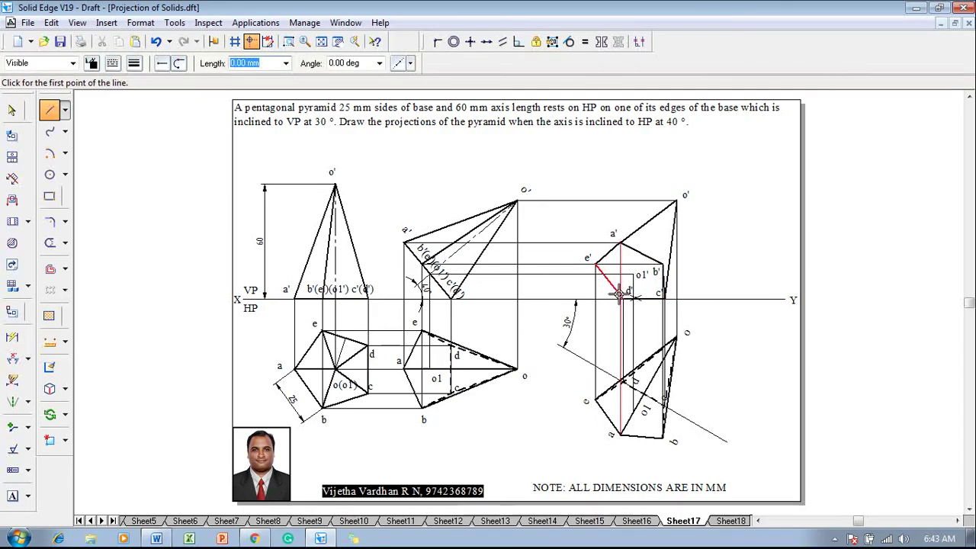
left_click(622, 299)
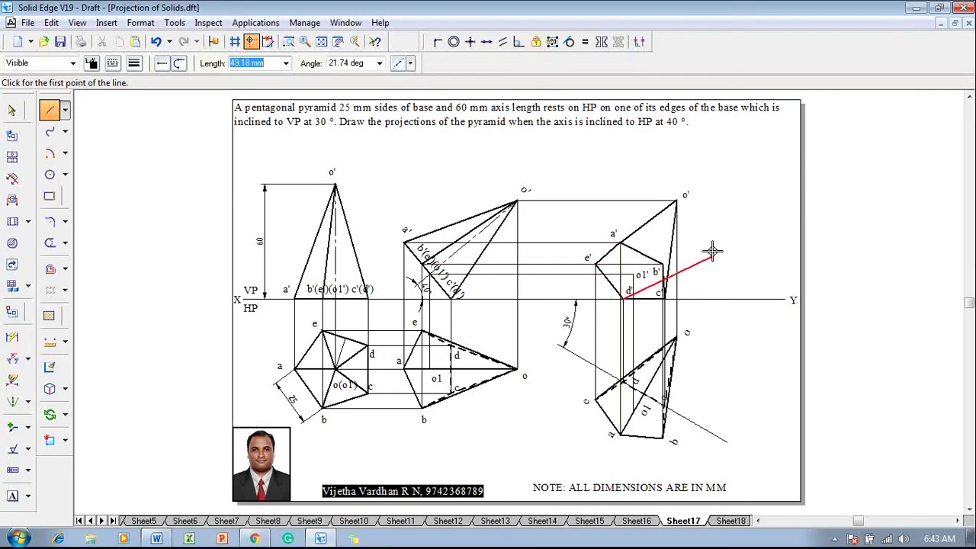
left_click(676, 201)
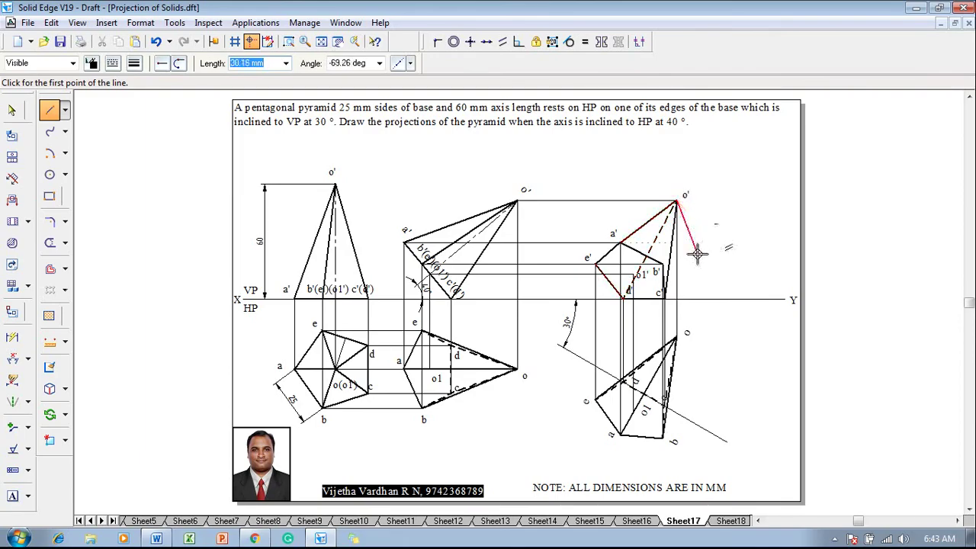
Step: Draw the hidden slant edge from o' to e' in the final front view as a dashed line
right_click(697, 254)
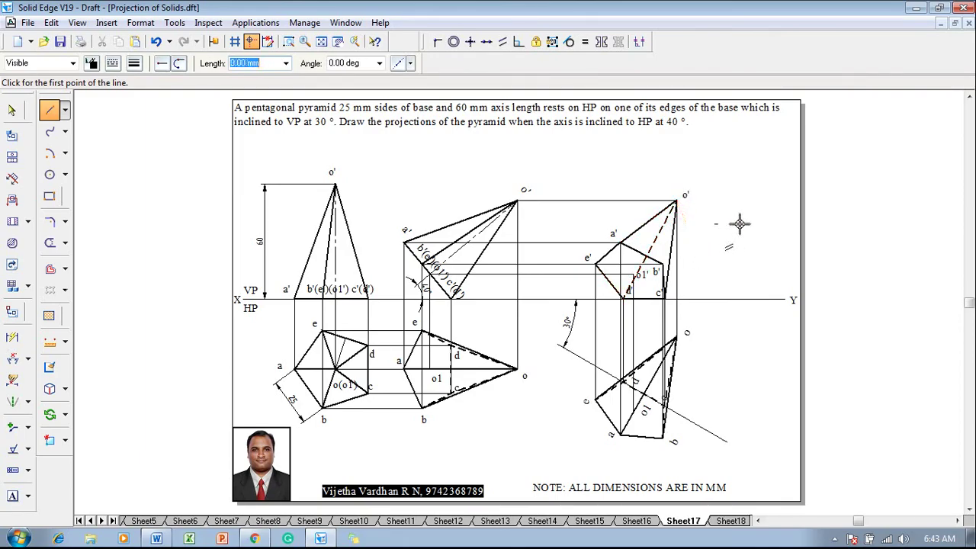
left_click(675, 199)
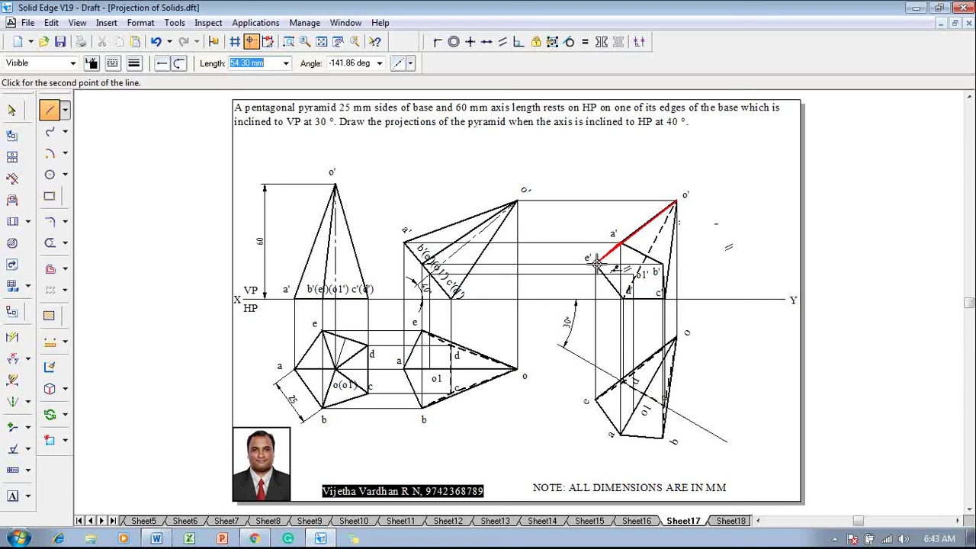
left_click(597, 263)
right_click(704, 244)
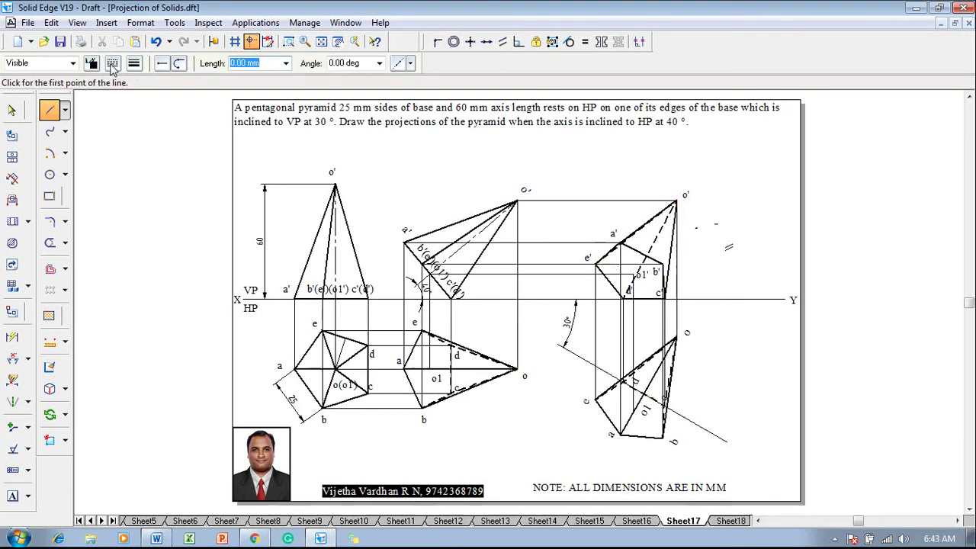
Step: Draw the visible slant edge from b' to o' in the final front view as a continuous line
left_click(113, 64)
left_click(129, 90)
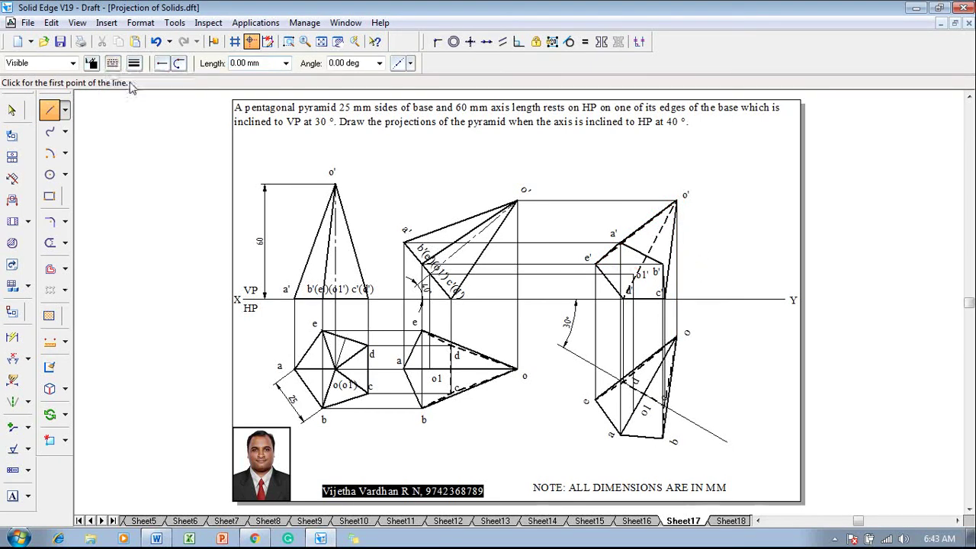
left_click(662, 264)
left_click(675, 200)
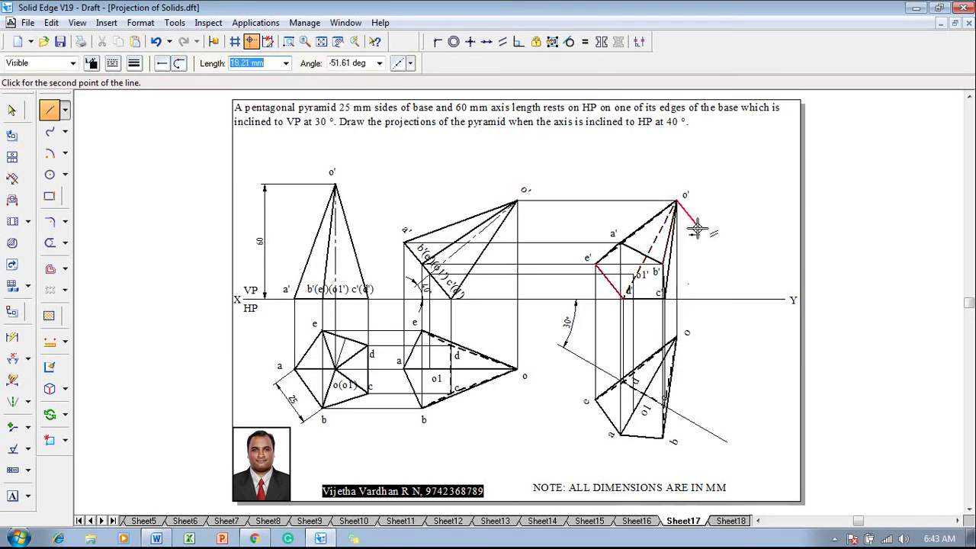
right_click(693, 225)
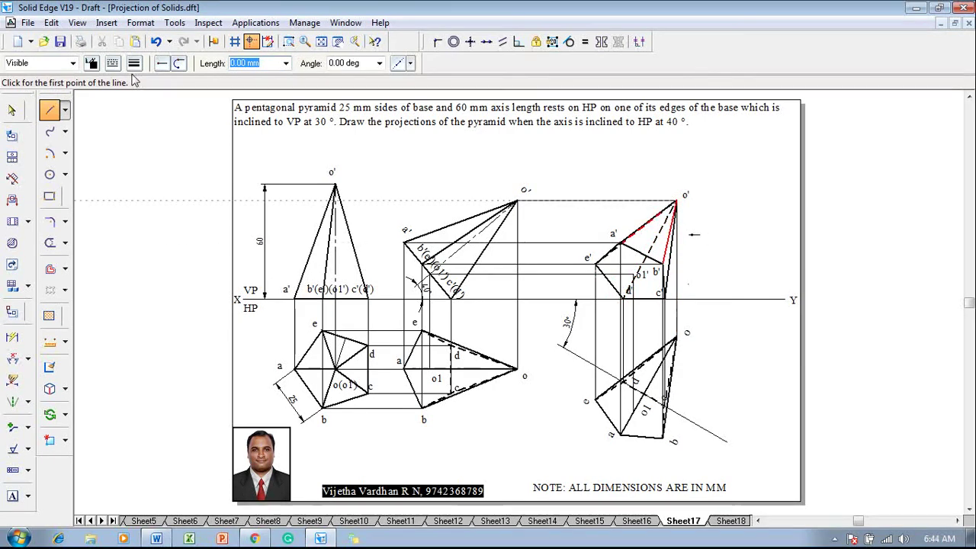
Step: Draw the axis from o1' to o' in the final front view as a 0.25 mm chain line
left_click(112, 64)
left_click(136, 83)
left_click(134, 63)
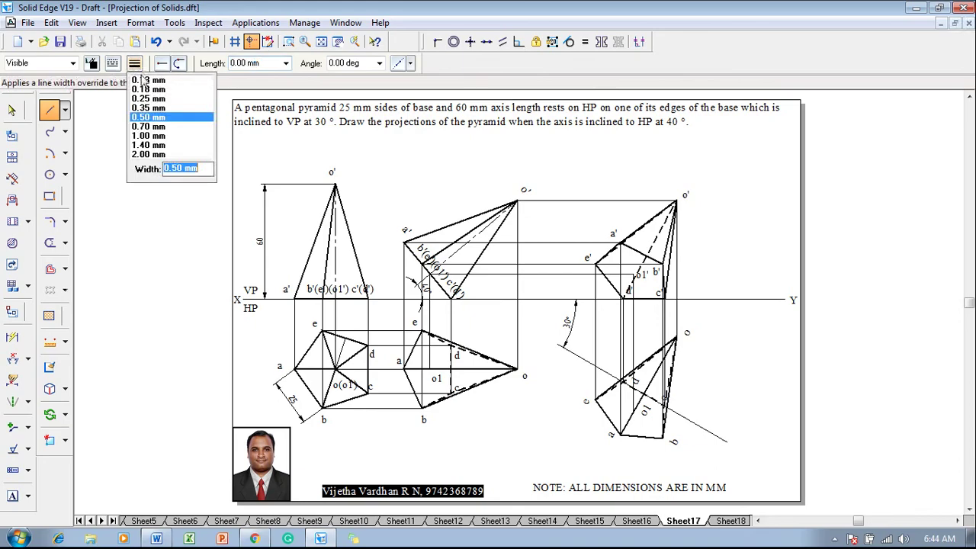
left_click(158, 99)
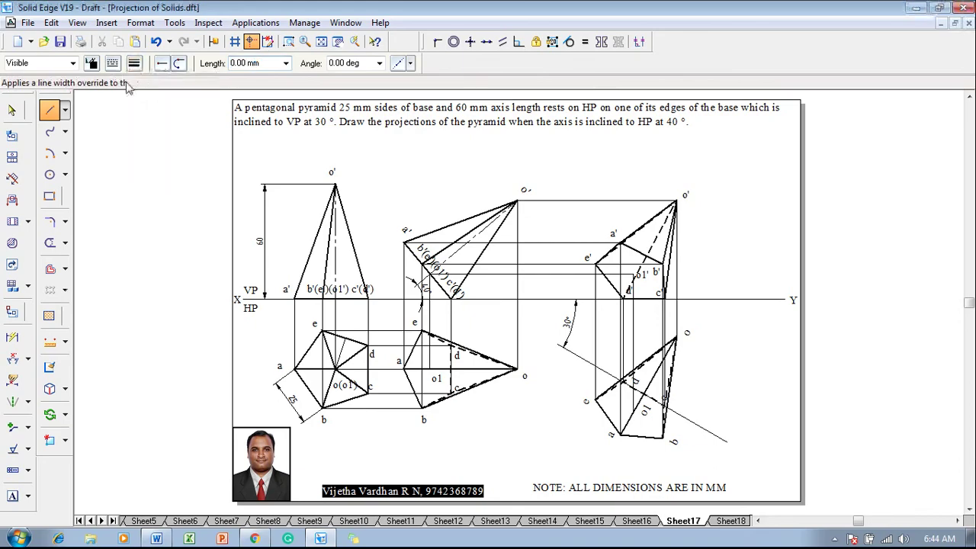
left_click(633, 273)
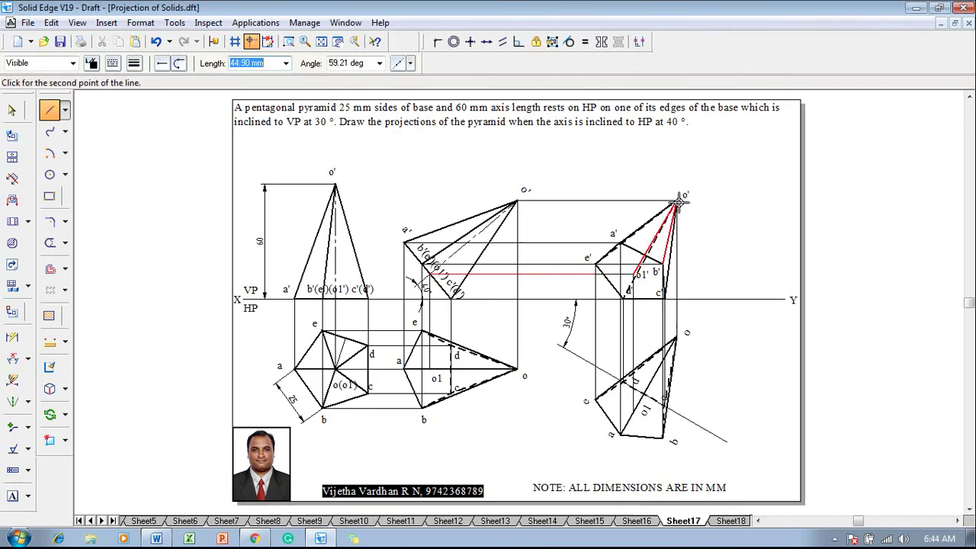
left_click(677, 202)
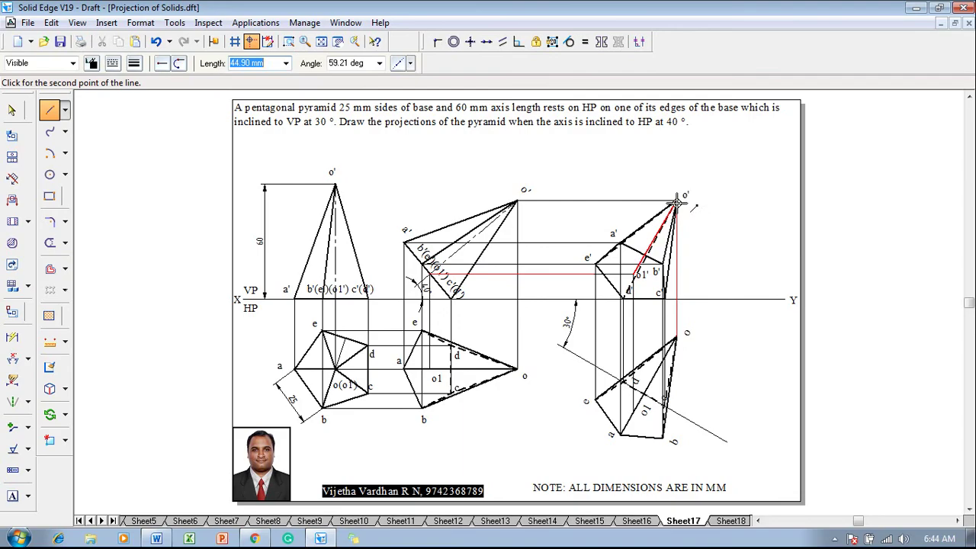
key("Escape")
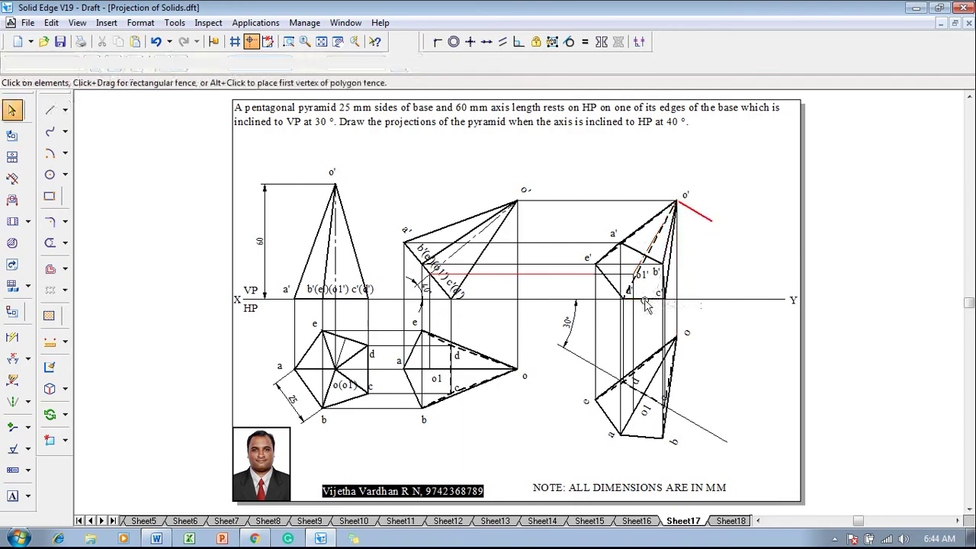
Step: Move the d' label of the final front view slightly left, clear of the dashed slant edge
left_click(634, 293)
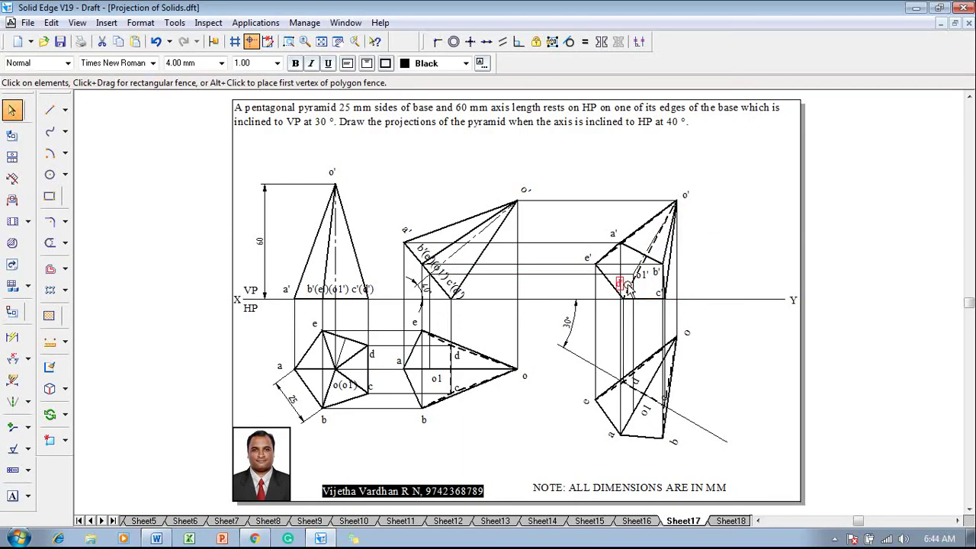
left_click(723, 277)
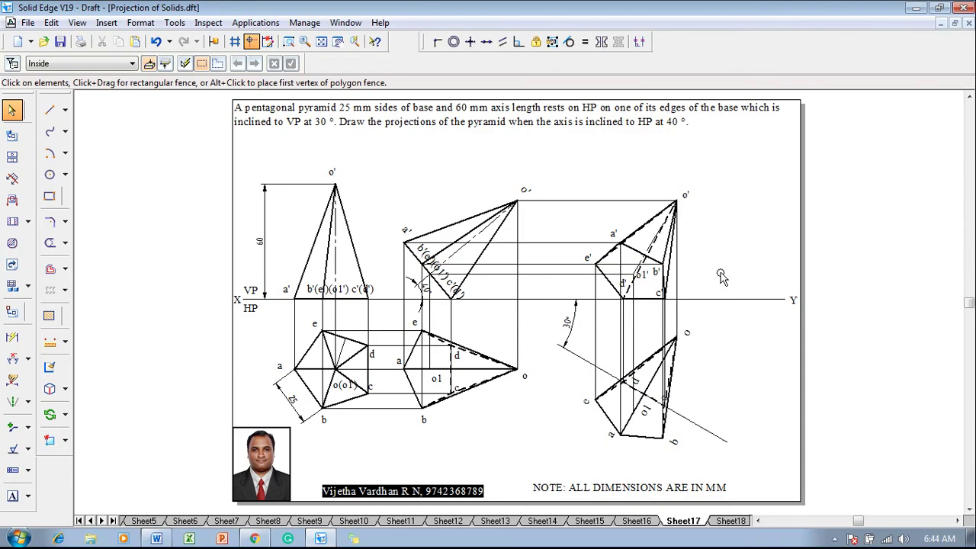